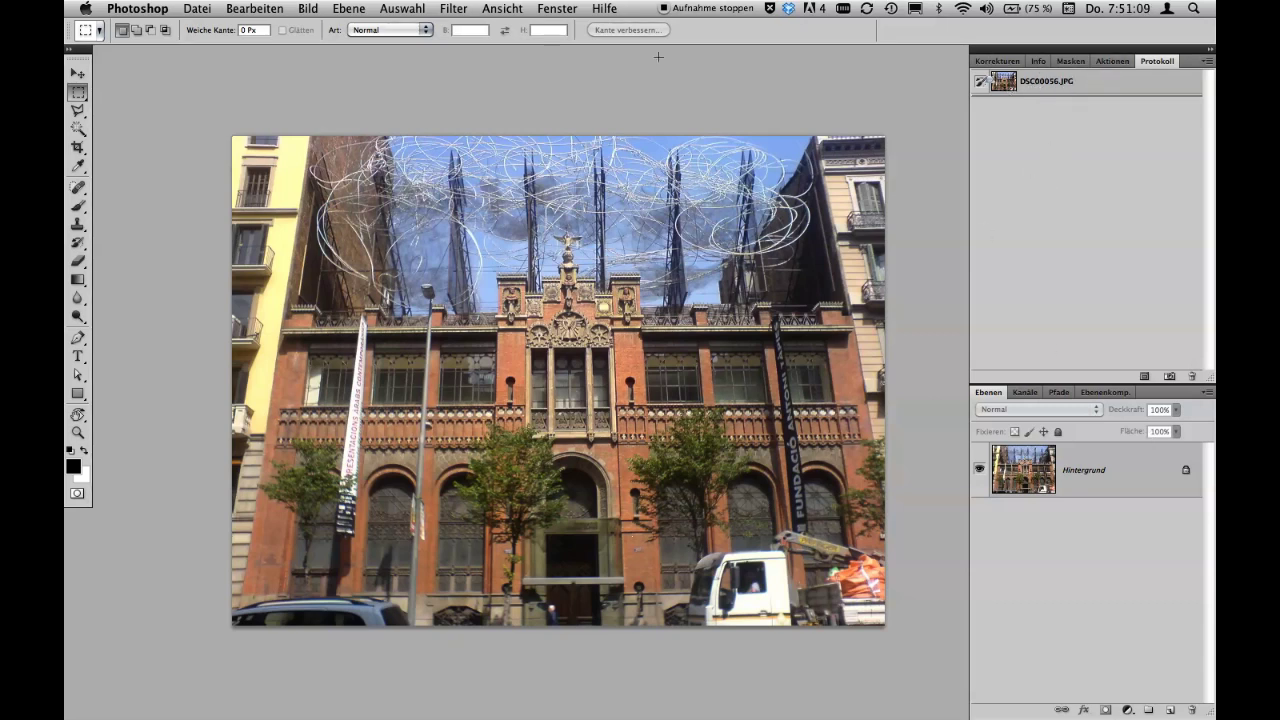
Browse the workspace menu and Layers panel options without changing anything
{"action": "left_click", "coordinate": [556, 9]}
{"action": "mouse_move", "coordinate": [586, 43]}
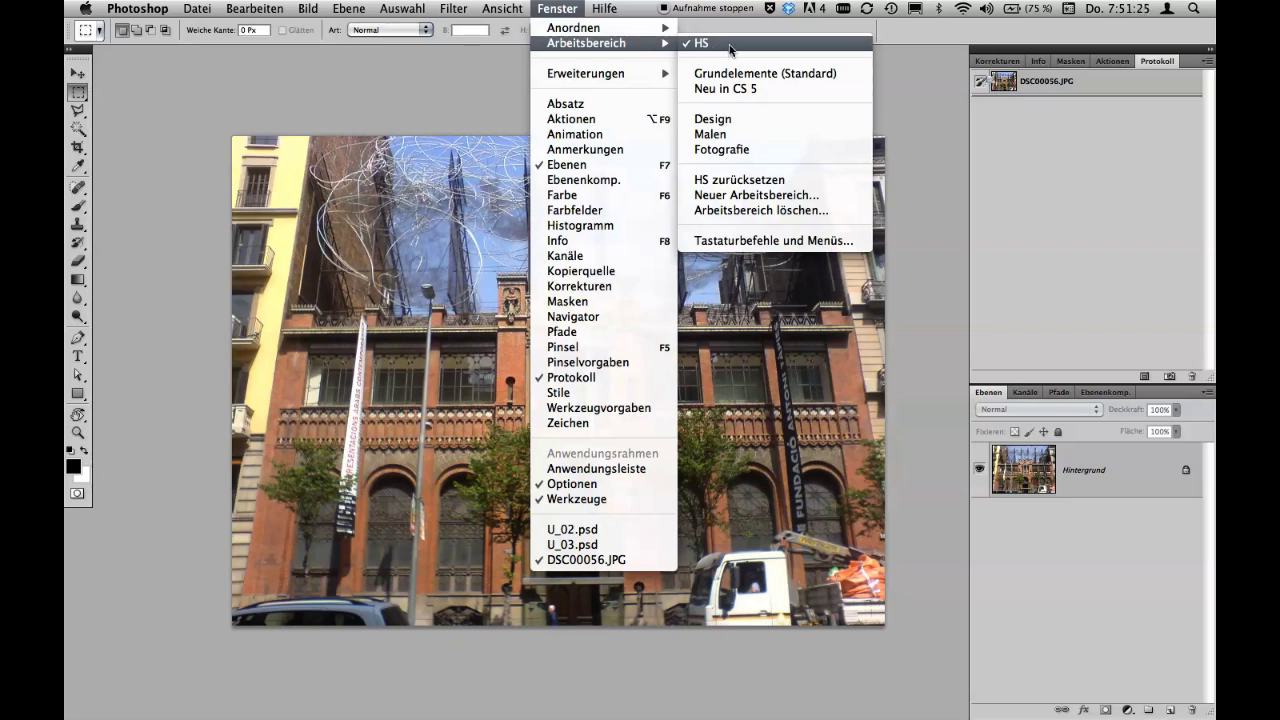
{"action": "key", "text": "Escape"}
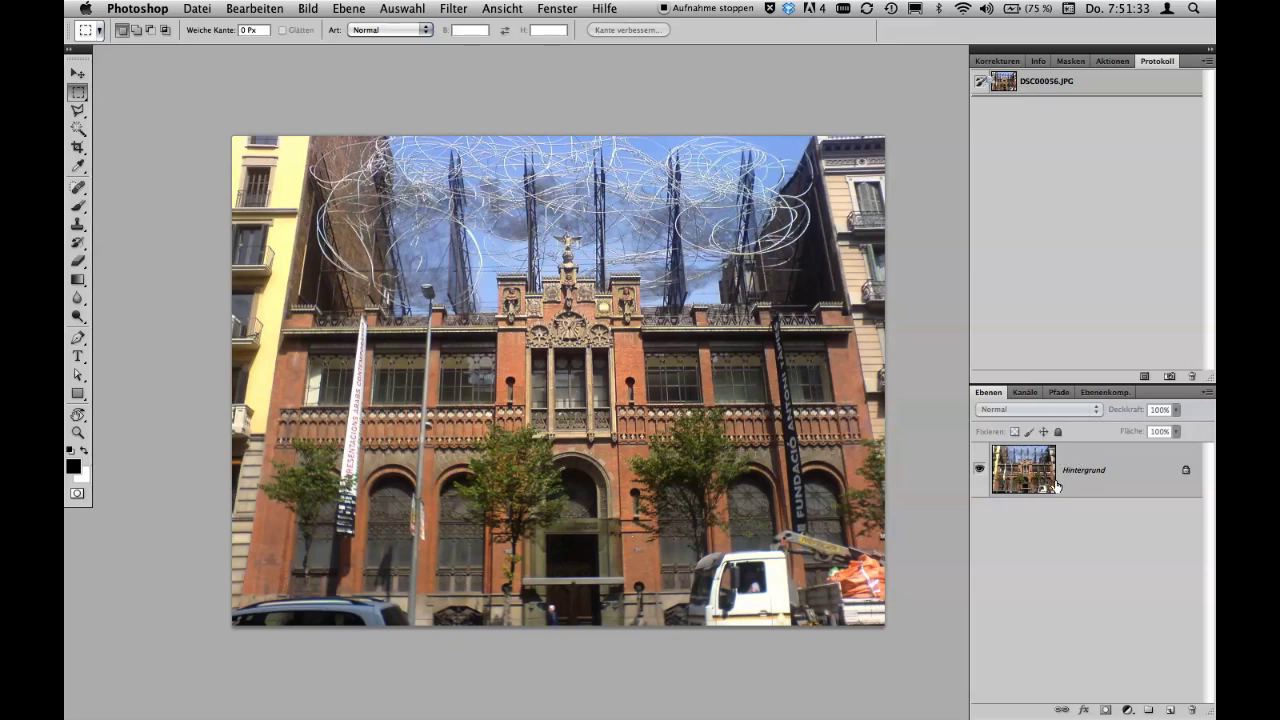
{"action": "left_click", "coordinate": [1207, 392]}
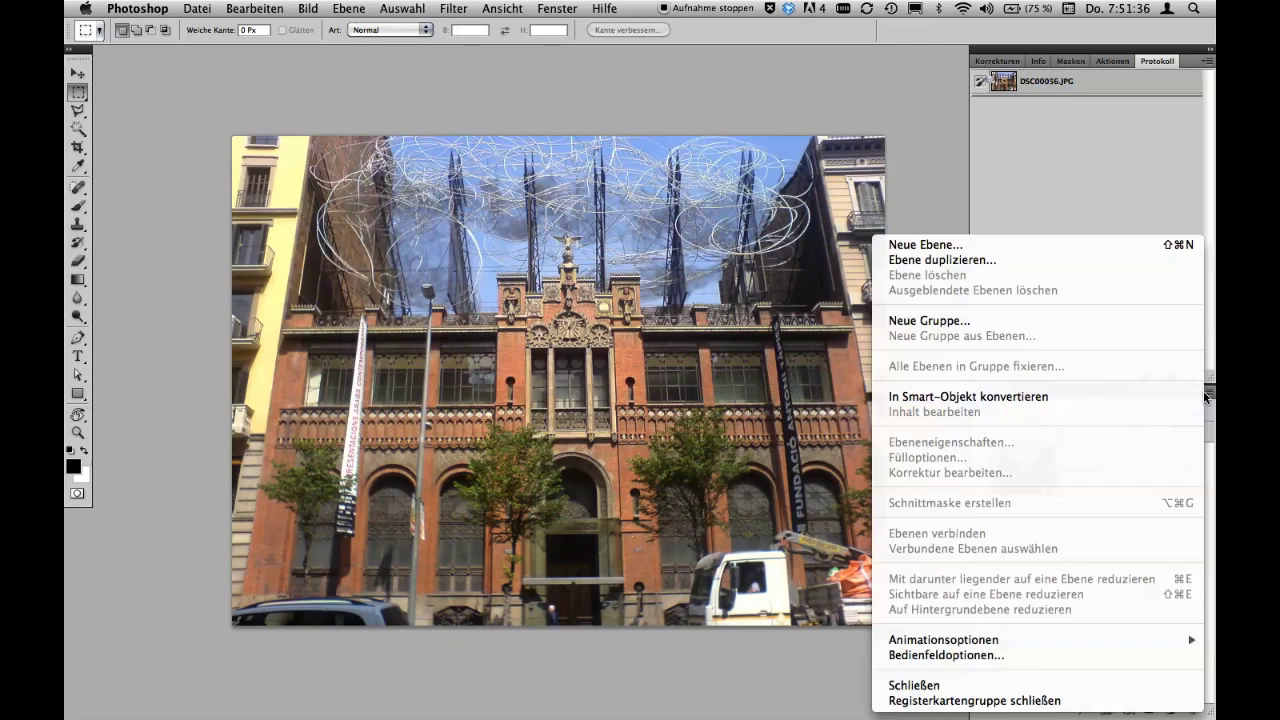
{"action": "left_click", "coordinate": [1043, 656]}
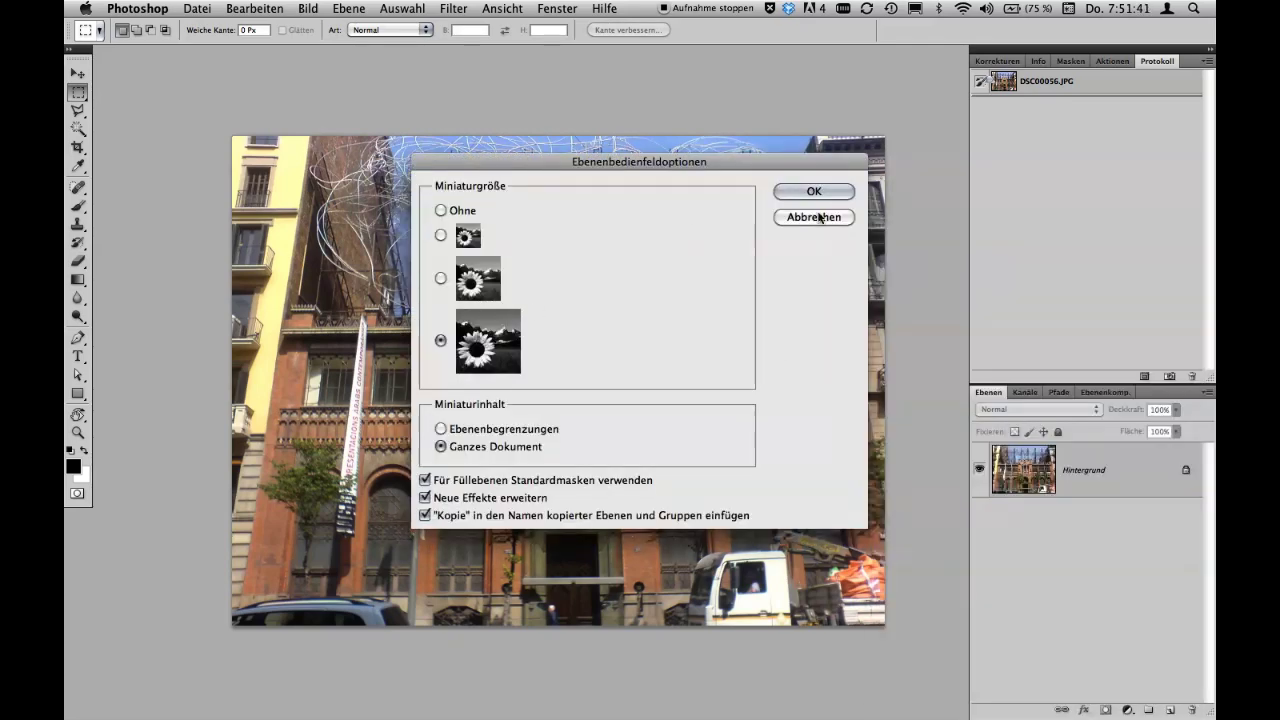
{"action": "left_click", "coordinate": [814, 217]}
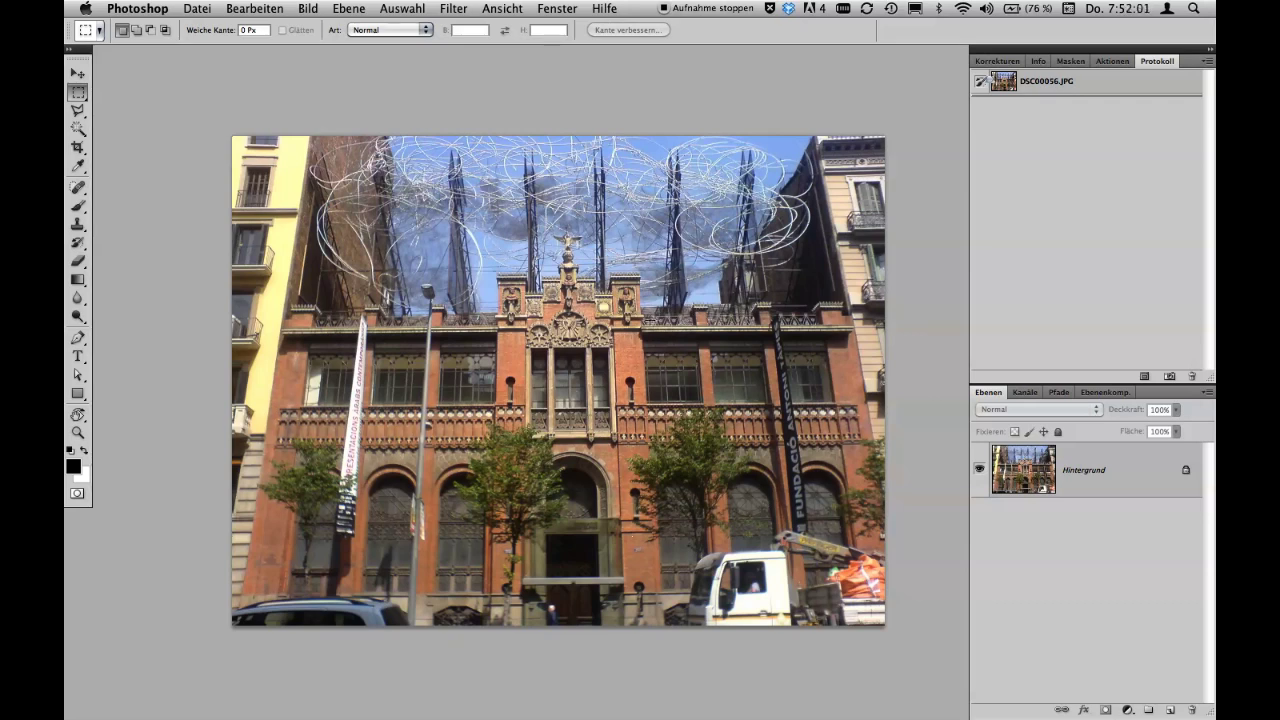
Float DSC00056.JPG in its own window, then cycle to full screen with menu bar
{"action": "key", "text": "f"}
{"action": "key", "text": "f"}
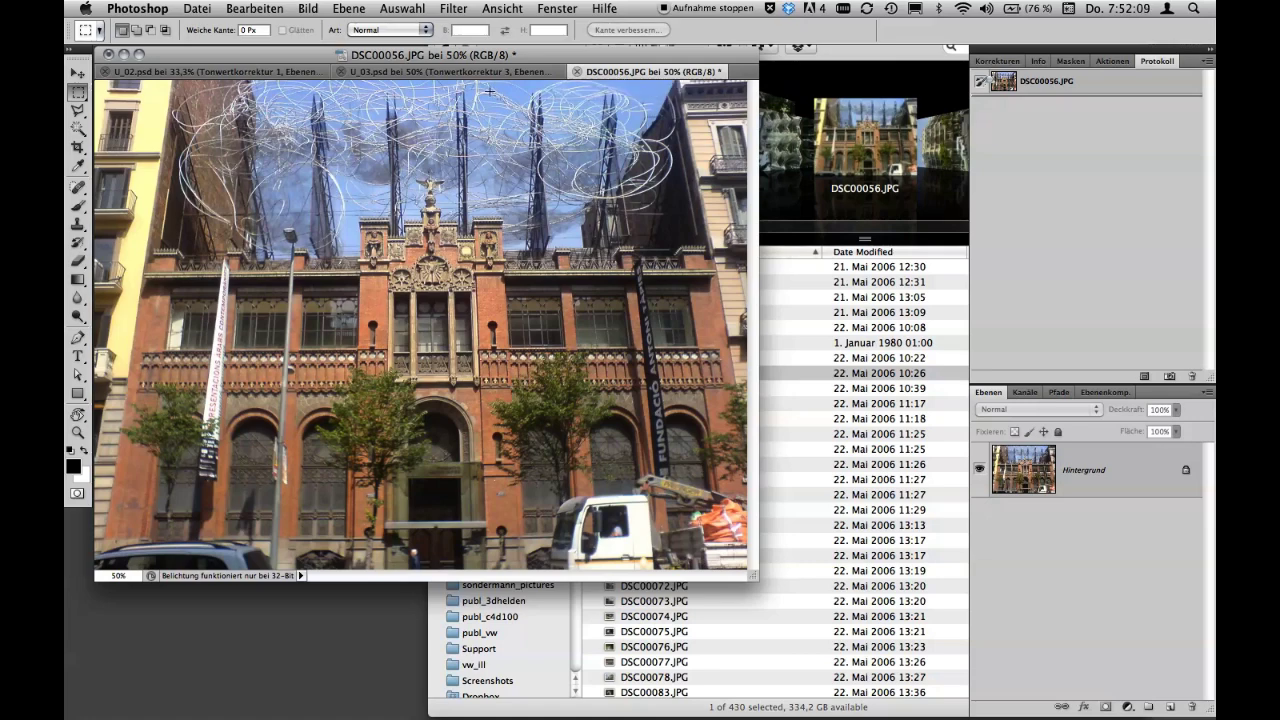
{"action": "left_click_drag", "start_coordinate": [607, 78], "coordinate": [651, 150]}
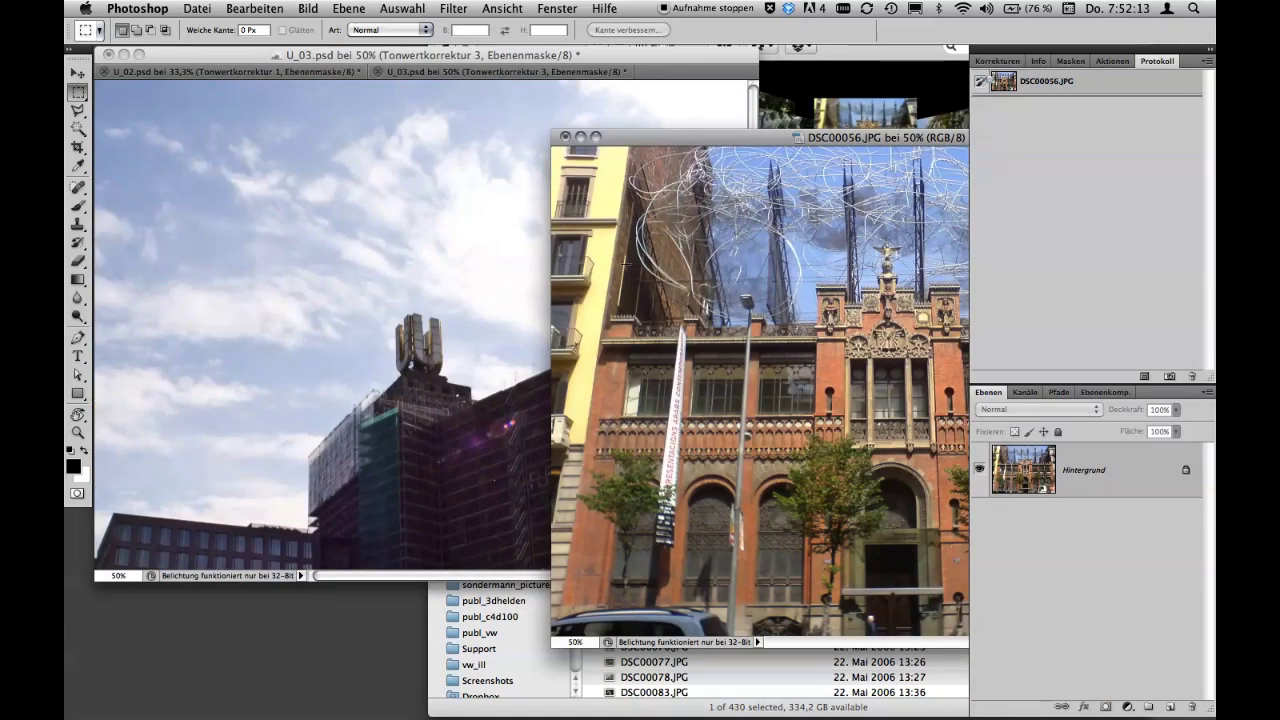
{"action": "left_click_drag", "start_coordinate": [718, 135], "coordinate": [414, 104]}
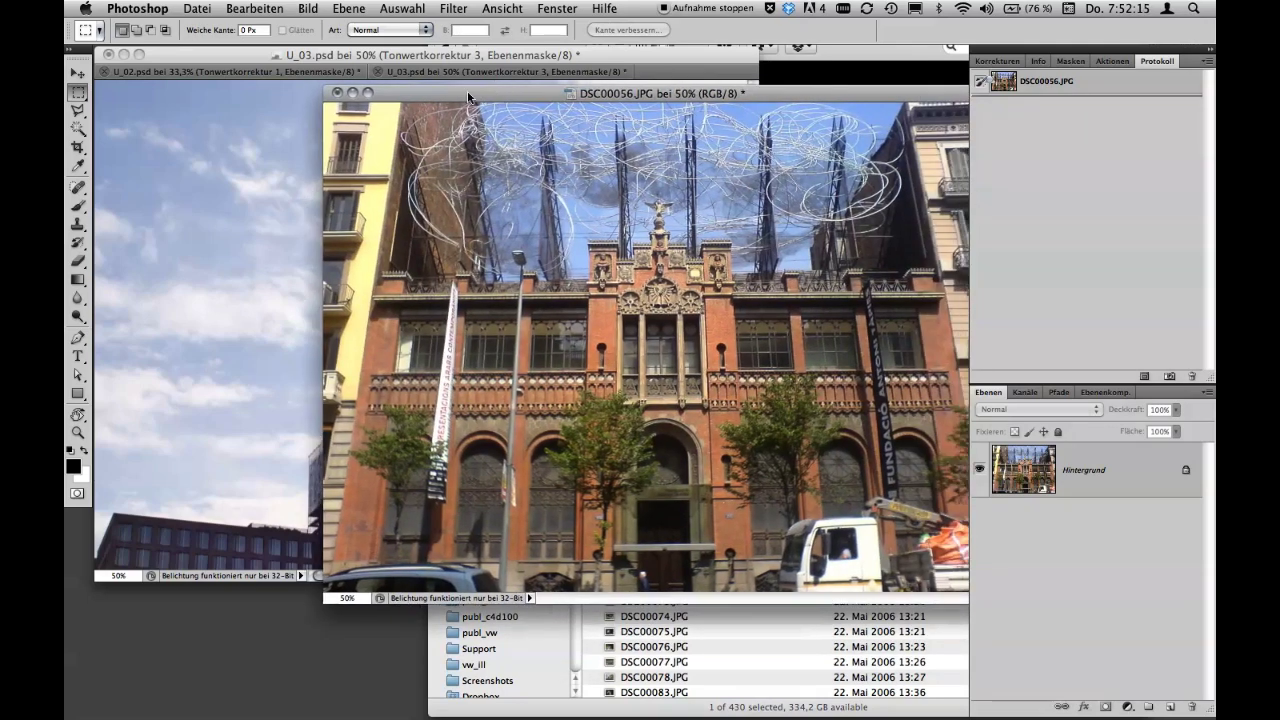
{"action": "key", "text": "f"}
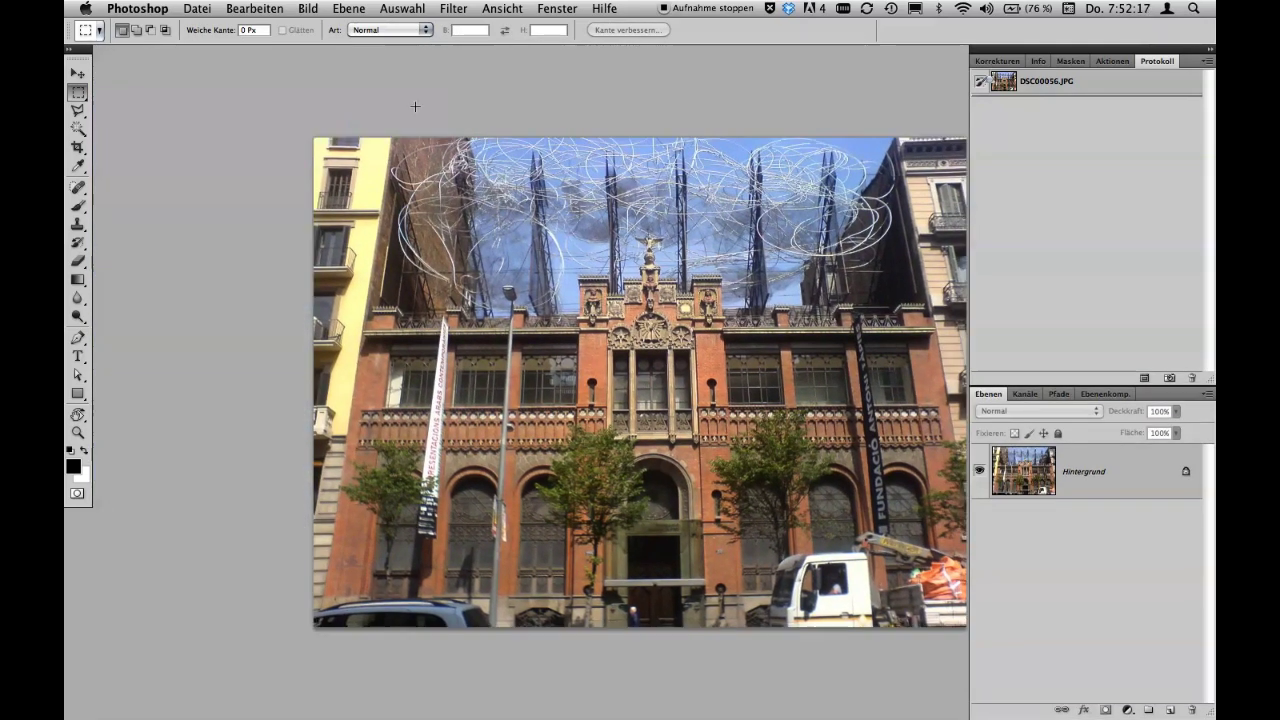
{"action": "key", "text": "f"}
{"action": "key", "text": "f"}
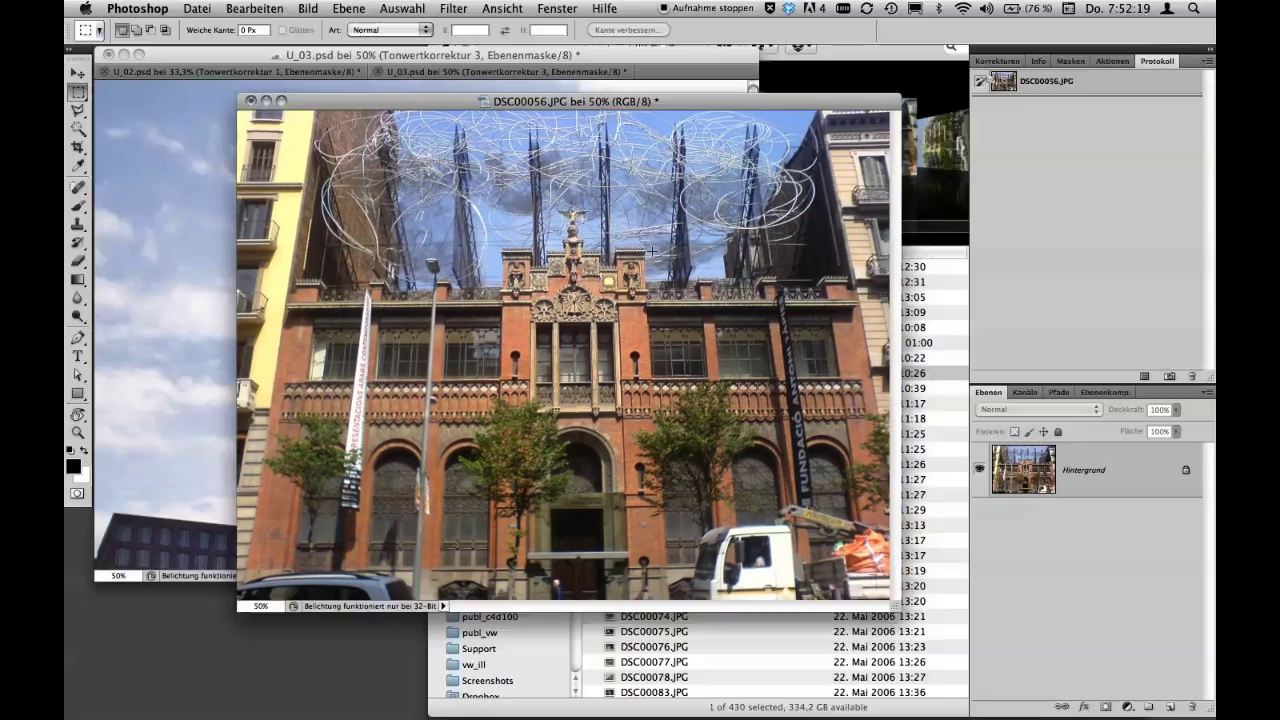
{"action": "key", "text": "f"}
{"action": "key", "text": "f"}
{"action": "key", "text": "f"}
{"action": "key", "text": "f"}
{"action": "key", "text": "f"}
{"action": "key", "text": "f"}
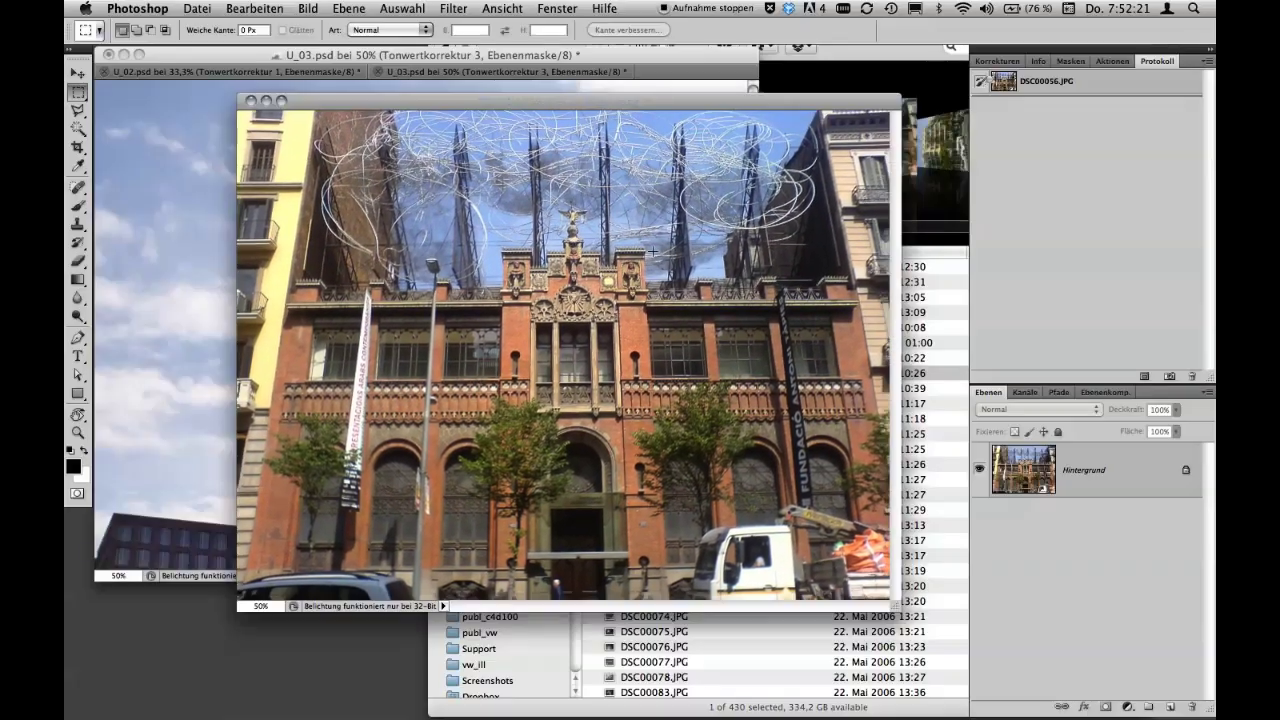
{"action": "key", "text": "f"}
{"action": "key", "text": "f"}
{"action": "key", "text": "f"}
{"action": "key", "text": "f"}
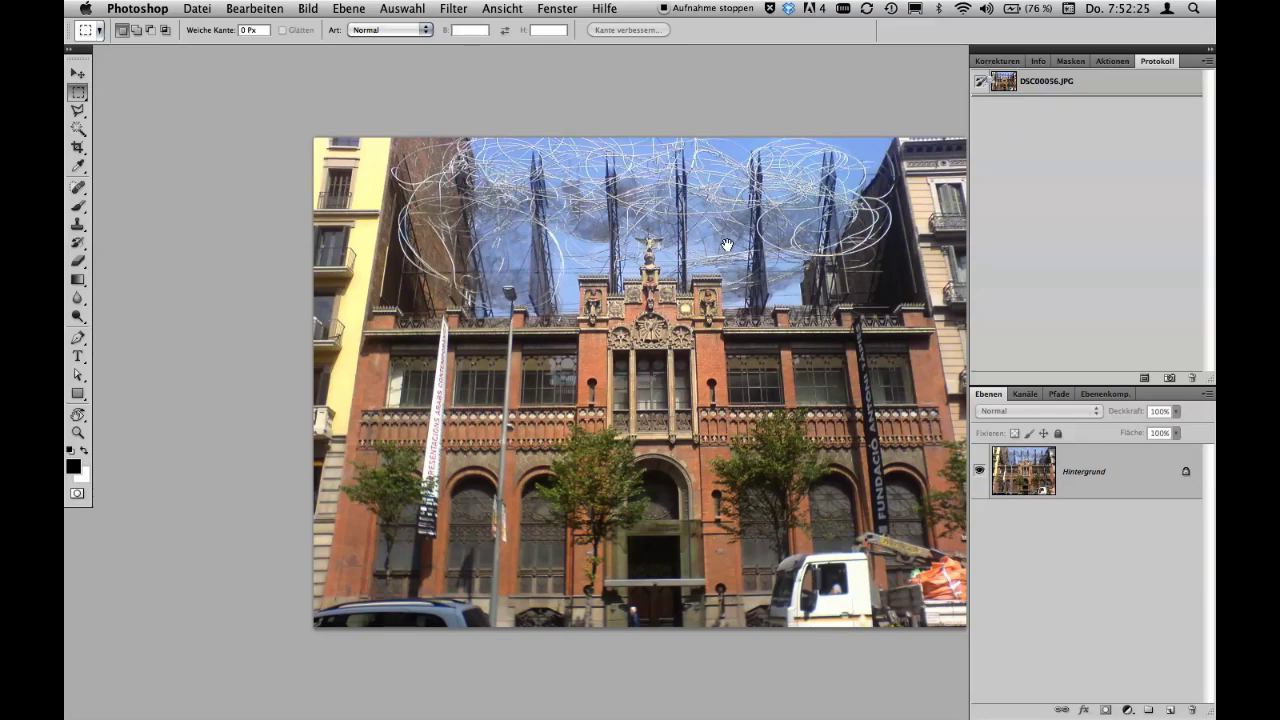
Pan and zoom in on the facade, then zoom back out to the whole image
{"action": "mouse_move", "coordinate": [718, 246]}
{"action": "left_mouse_down"}
{"action": "mouse_move", "coordinate": [572, 232]}
{"action": "mouse_move", "coordinate": [602, 257]}
{"action": "left_mouse_up"}
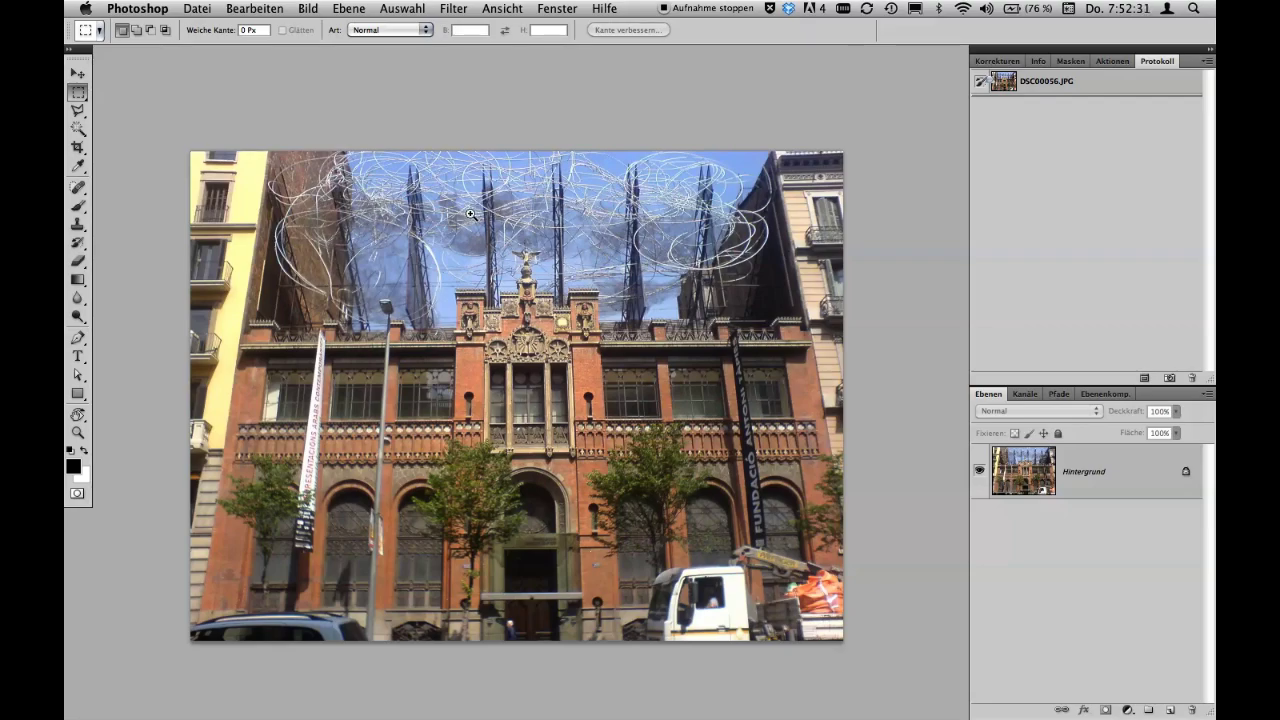
{"action": "left_click", "coordinate": [470, 251]}
{"action": "left_click_drag", "start_coordinate": [477, 258], "coordinate": [535, 306]}
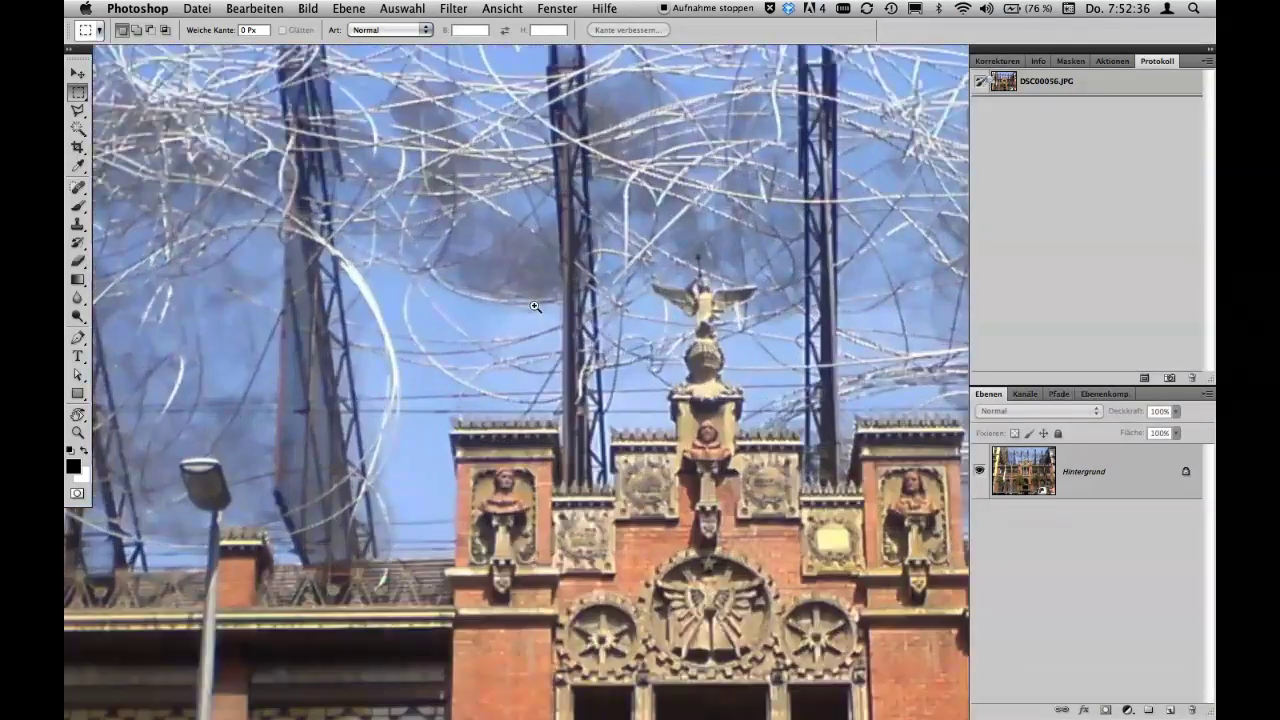
{"action": "left_click", "coordinate": [535, 306], "text": "alt"}
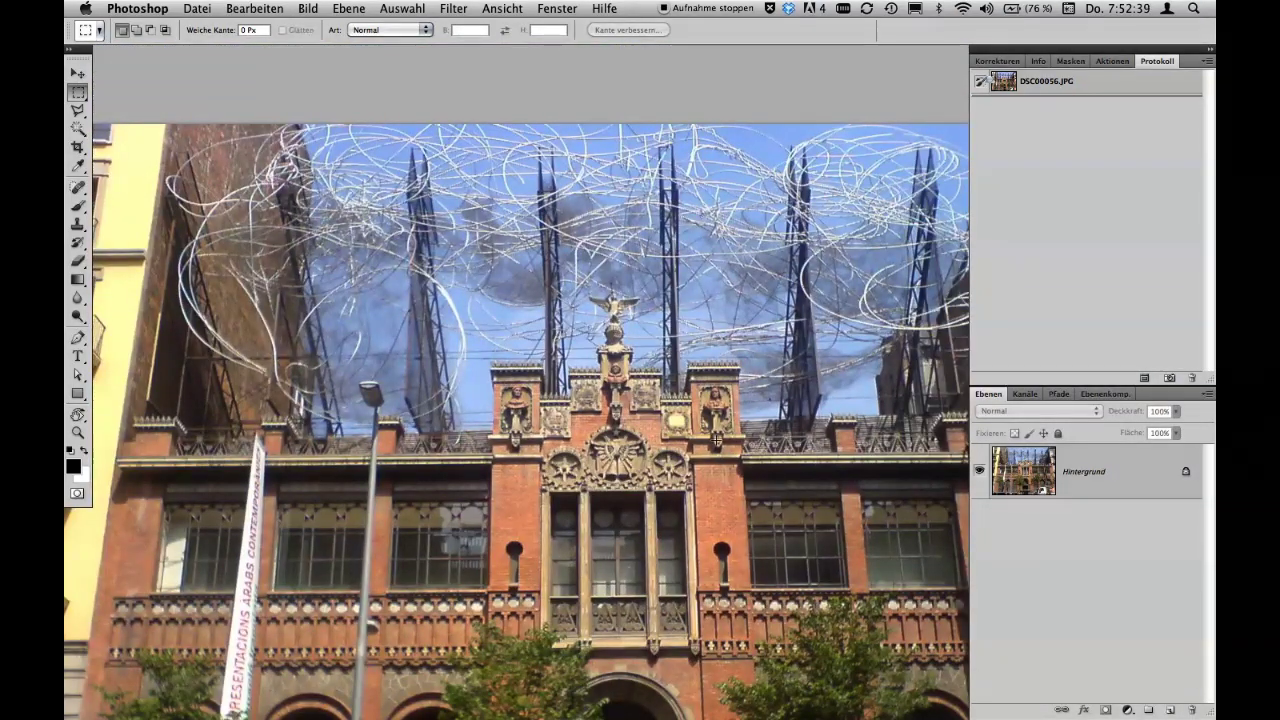
{"action": "left_click", "coordinate": [716, 441], "text": "alt"}
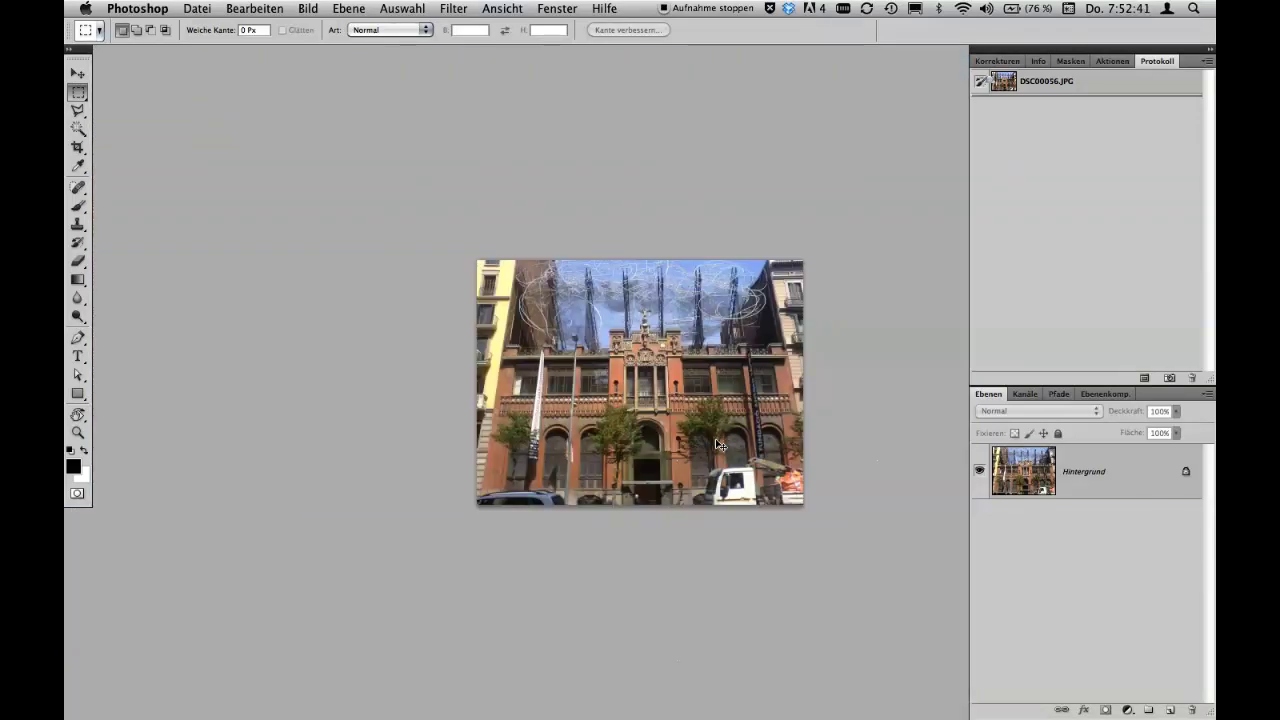
Enlarge and pan the facade view, then glance at the Ansicht menu without choosing anything
{"action": "scroll", "coordinate": [716, 443], "scroll_direction": "up", "scroll_amount": 3}
{"action": "scroll", "coordinate": [716, 443], "scroll_direction": "up", "scroll_amount": 1}
{"action": "scroll", "coordinate": [716, 441], "scroll_direction": "down", "scroll_amount": 3}
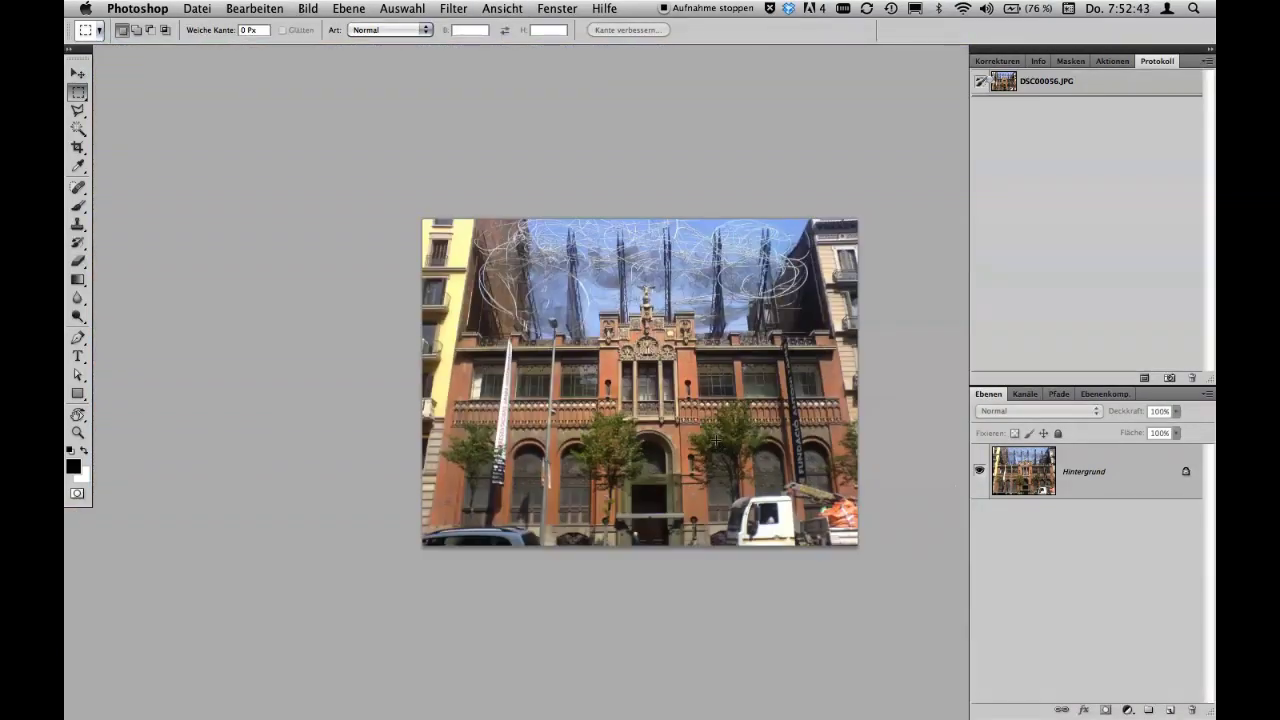
{"action": "scroll", "coordinate": [716, 441], "scroll_direction": "up", "scroll_amount": 2}
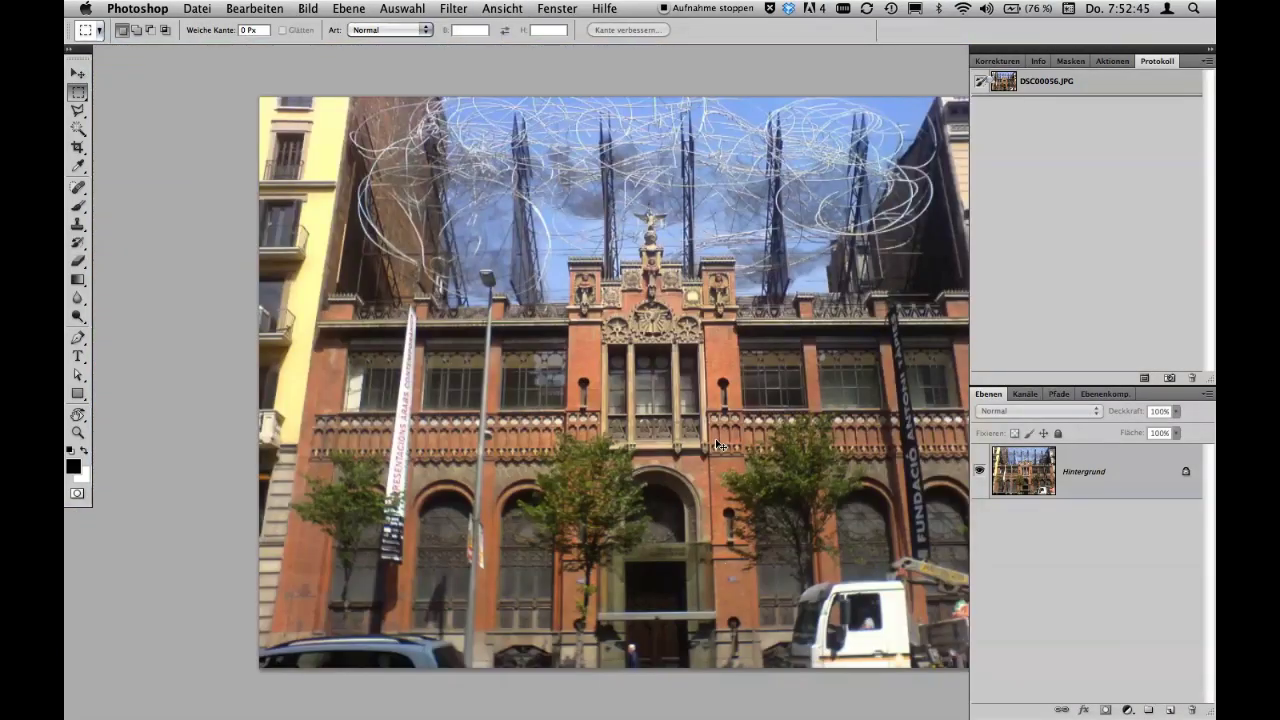
{"action": "scroll", "coordinate": [716, 441], "scroll_direction": "up", "scroll_amount": 1}
{"action": "mouse_move", "coordinate": [705, 425]}
{"action": "left_mouse_down"}
{"action": "mouse_move", "coordinate": [575, 366]}
{"action": "mouse_move", "coordinate": [598, 403]}
{"action": "left_mouse_up"}
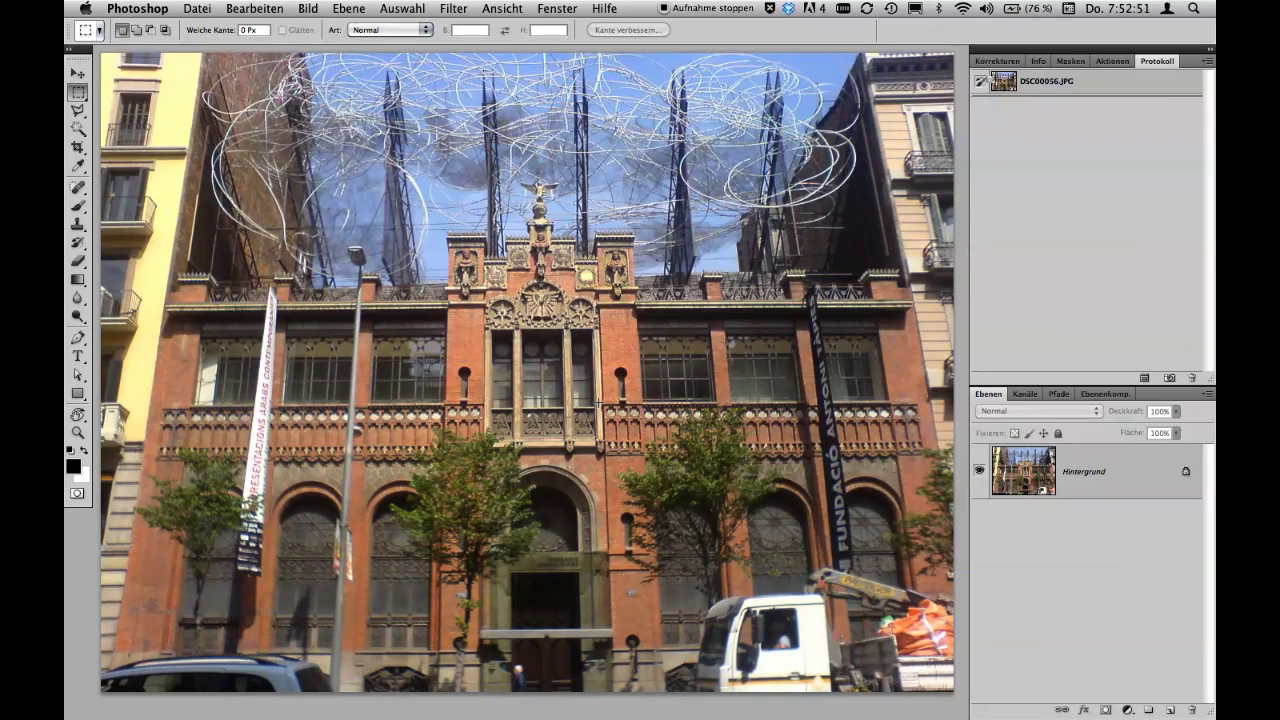
{"action": "scroll", "coordinate": [598, 403], "scroll_direction": "up", "scroll_amount": 1}
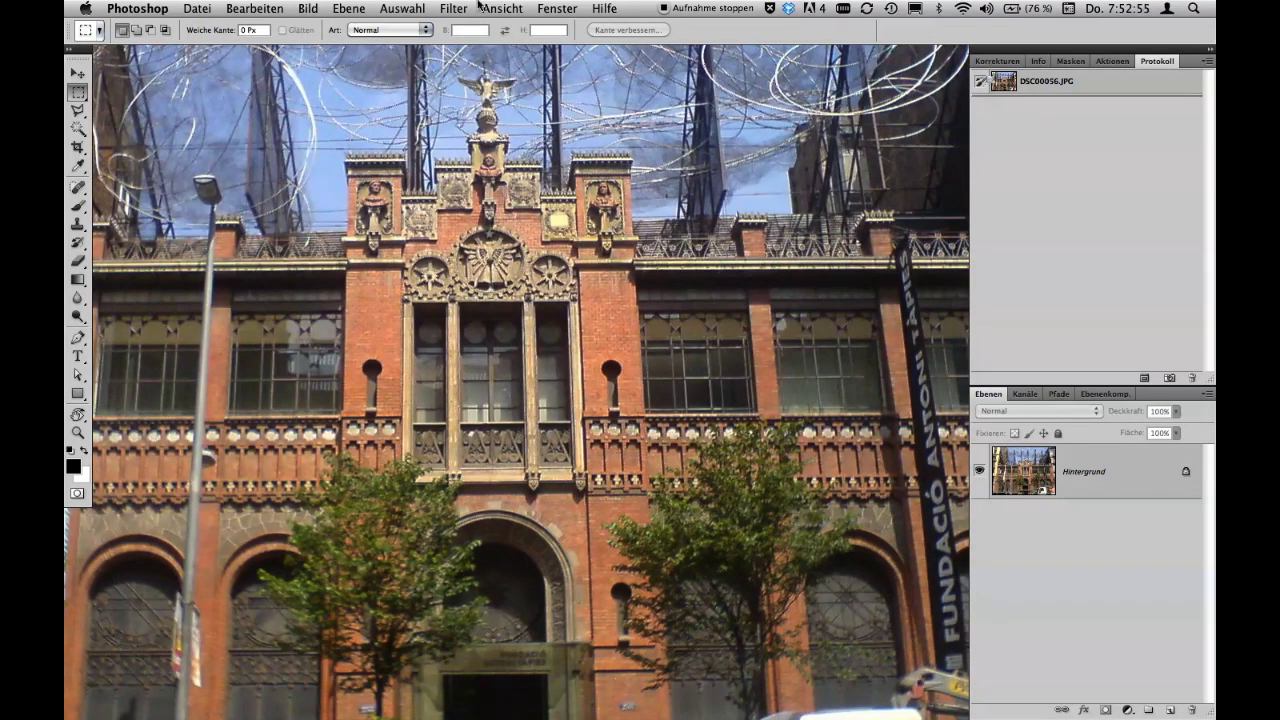
{"action": "left_click", "coordinate": [503, 9]}
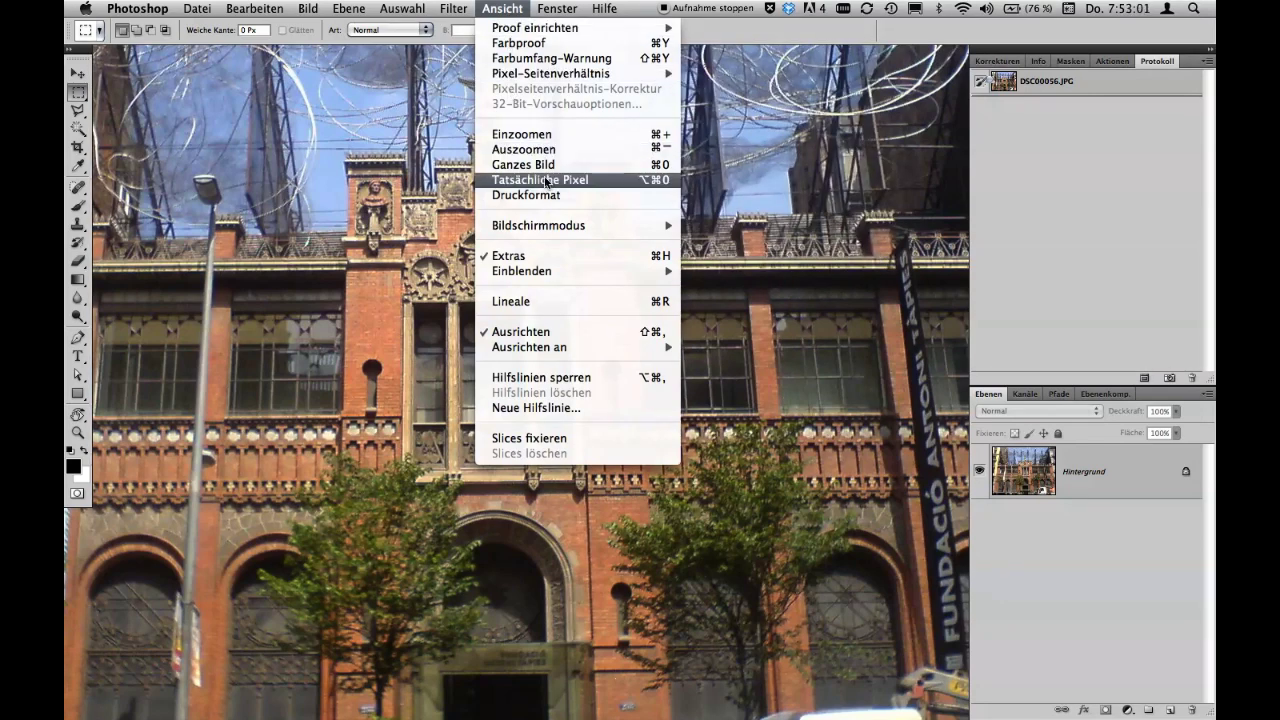
{"action": "left_click", "coordinate": [508, 9]}
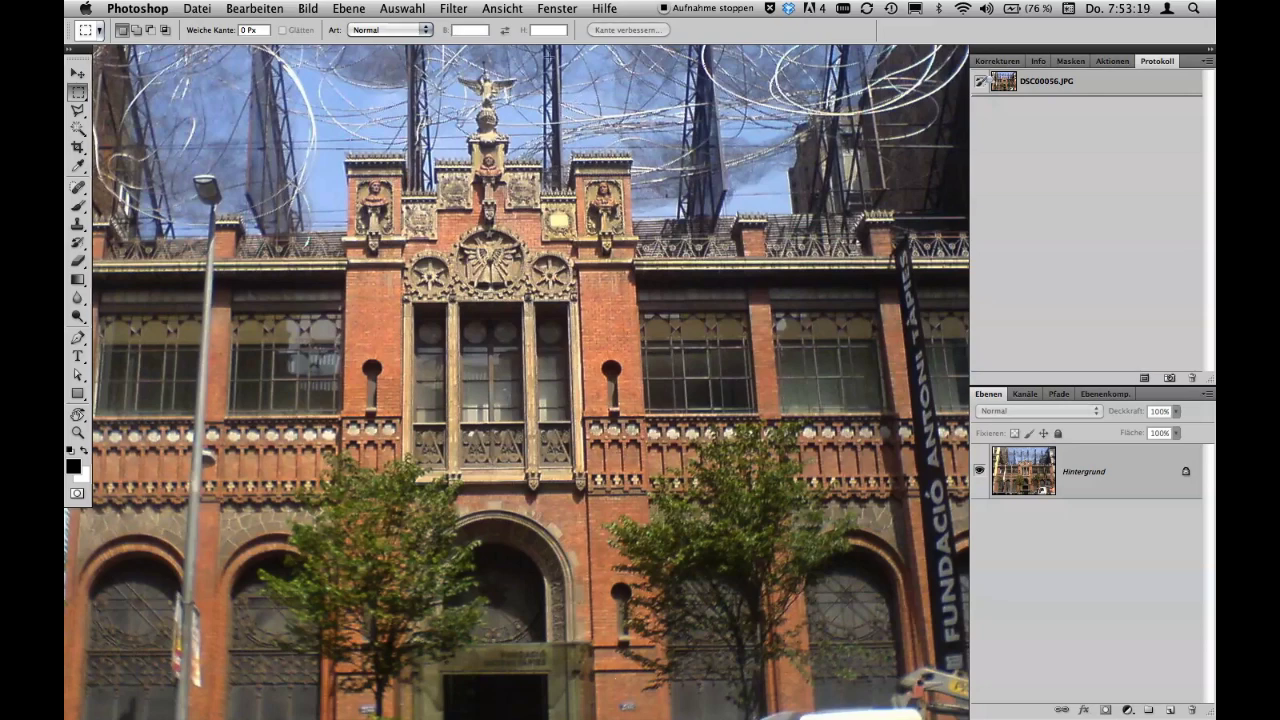
Zoom out, browse the Bild and Filter menus, then show Bild > Modus (RGB, 8 bits/channel)
{"action": "key", "text": "super+minus"}
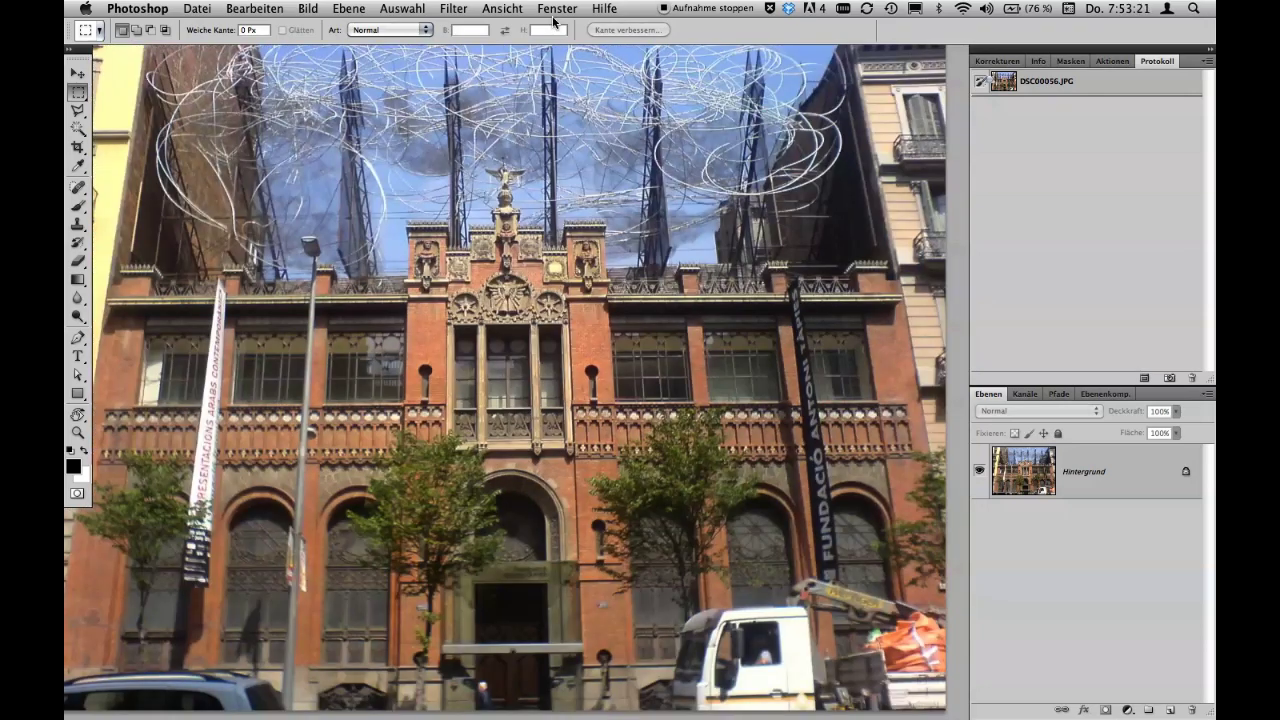
{"action": "left_click", "coordinate": [313, 8]}
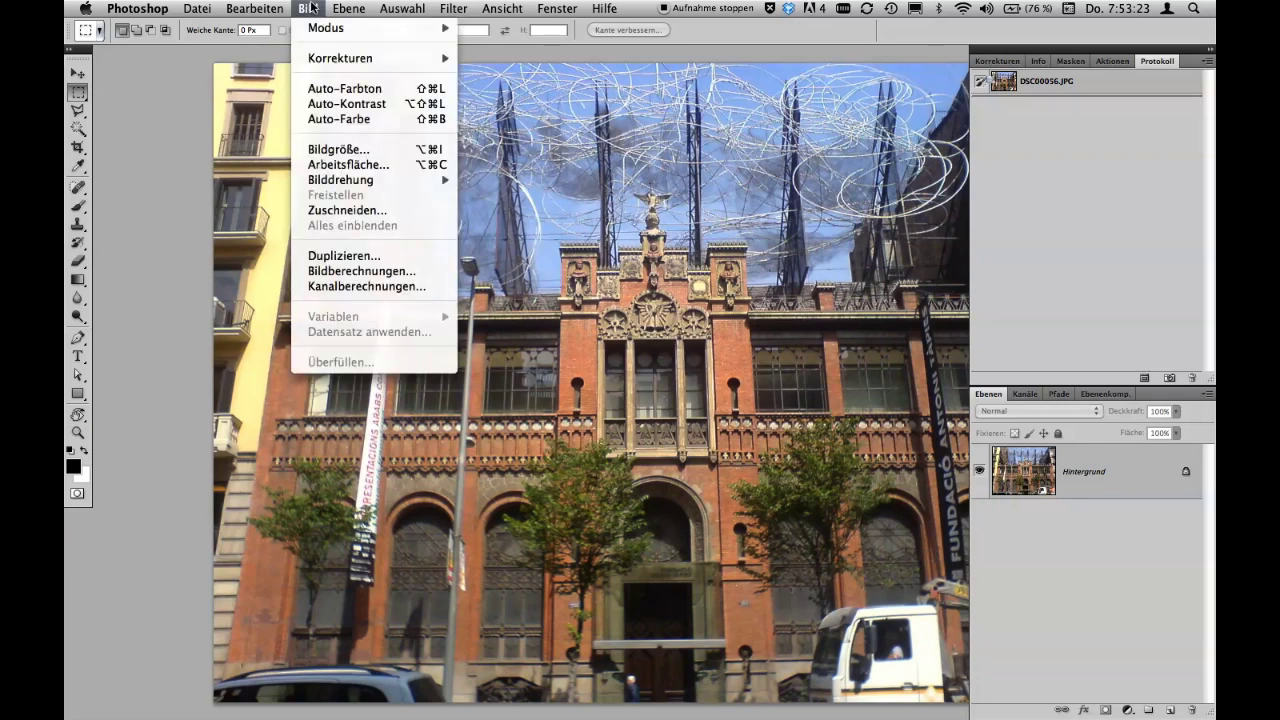
{"action": "mouse_move", "coordinate": [326, 28]}
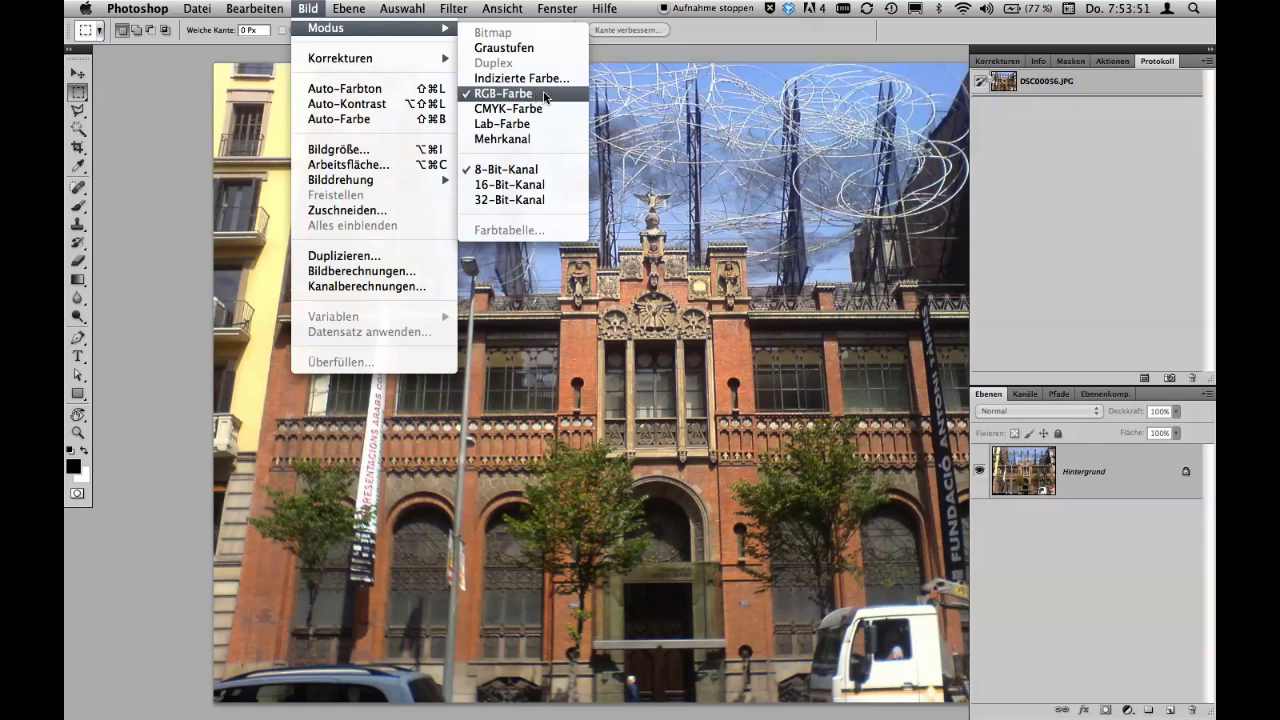
{"action": "key", "text": "Escape"}
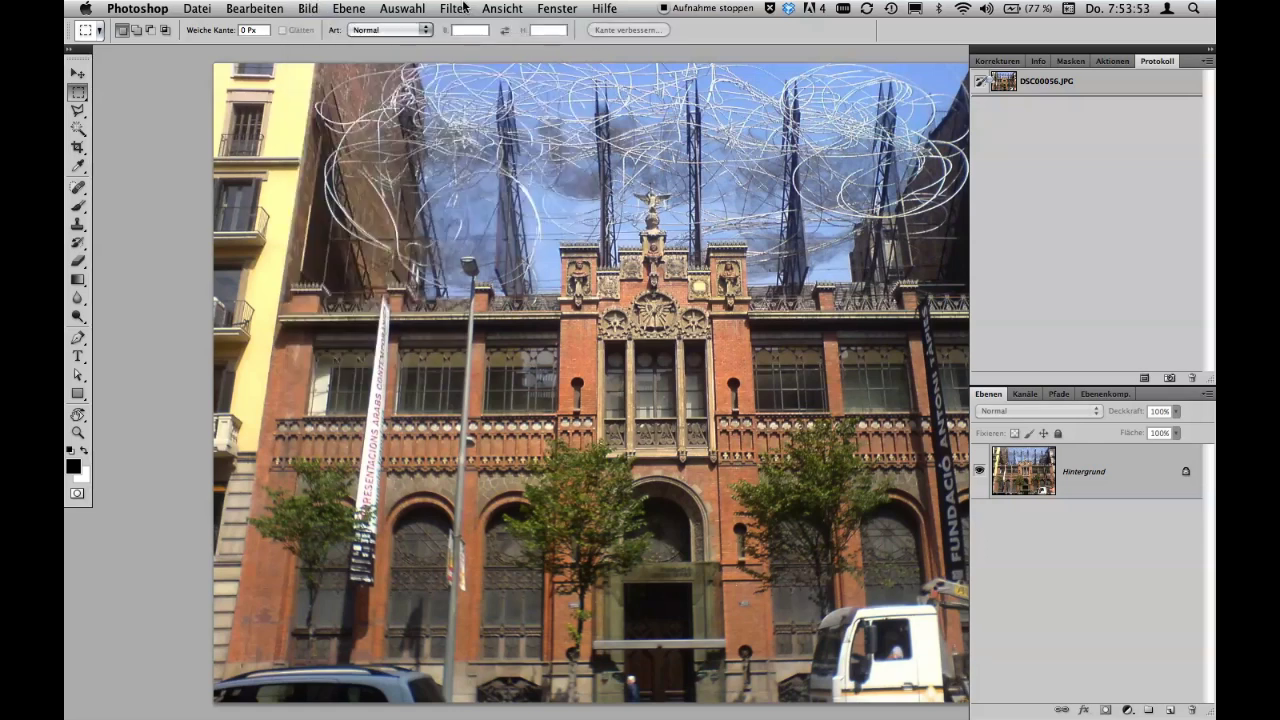
{"action": "left_click", "coordinate": [453, 9]}
{"action": "mouse_move", "coordinate": [478, 164]}
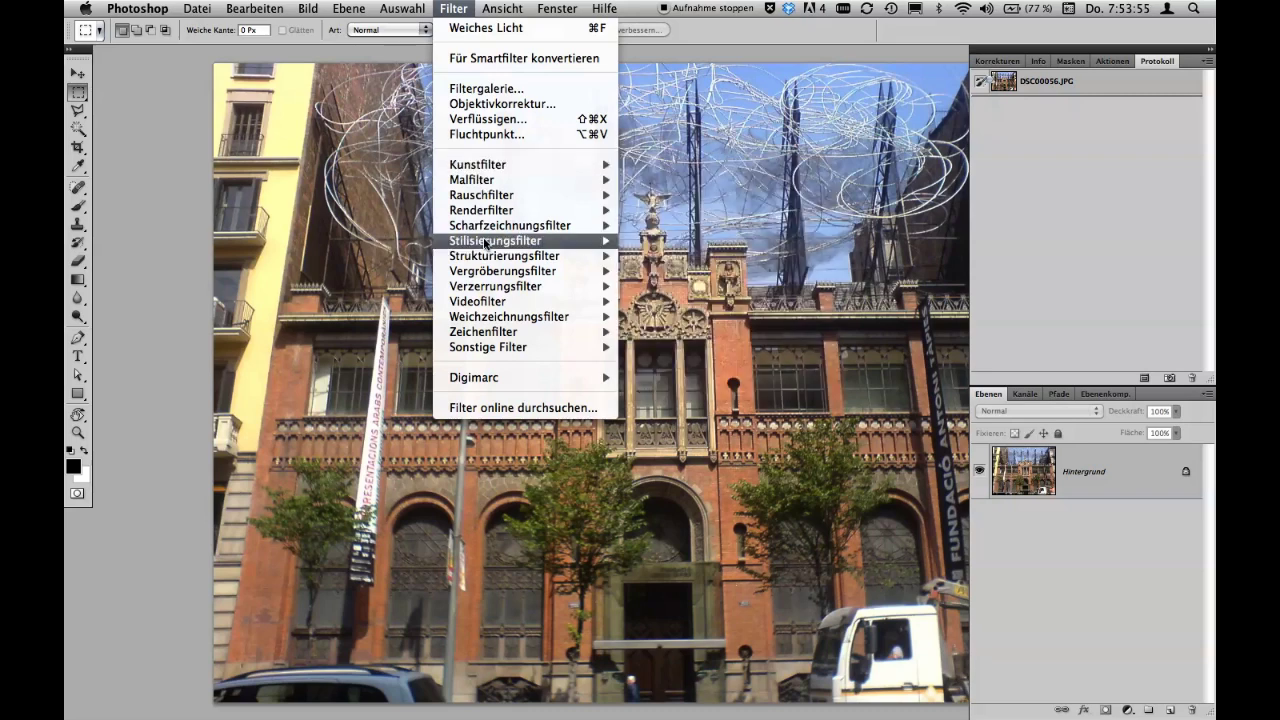
{"action": "left_click", "coordinate": [455, 8]}
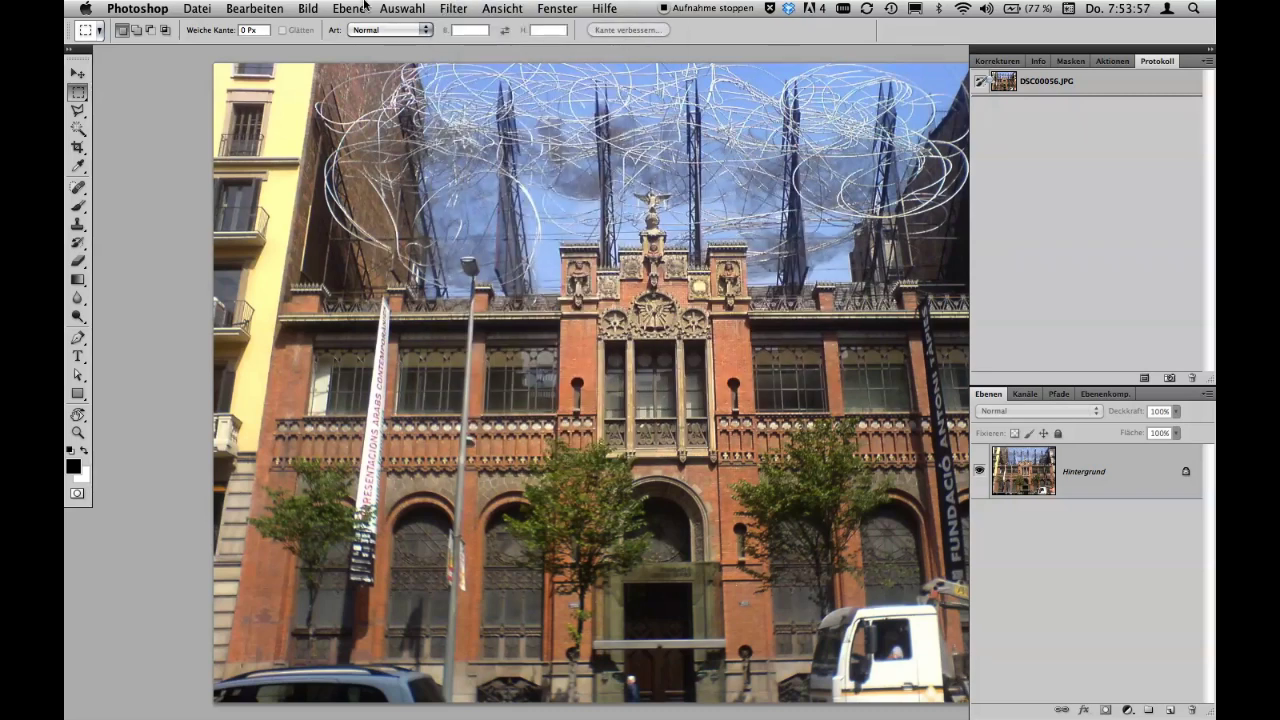
{"action": "left_click", "coordinate": [308, 8]}
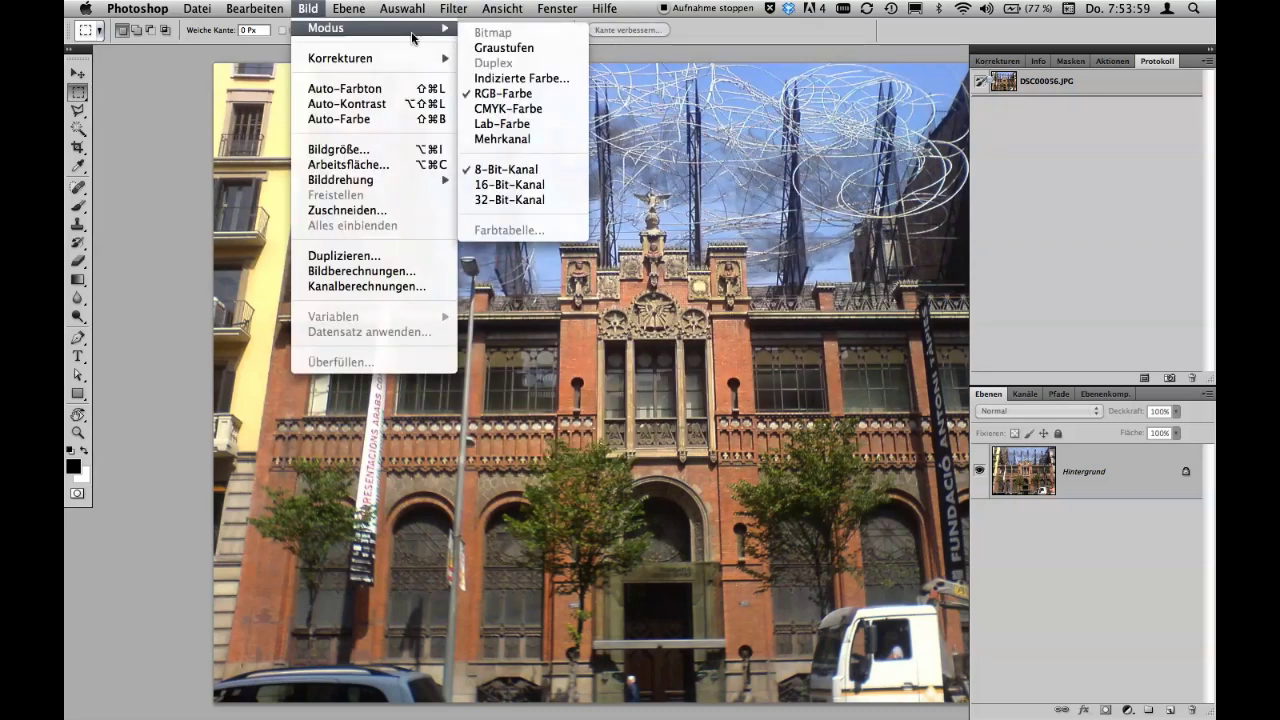
Convert the photo to CMYK, then revert to the original DSC00056.JPG History snapshot
{"action": "left_click", "coordinate": [502, 108]}
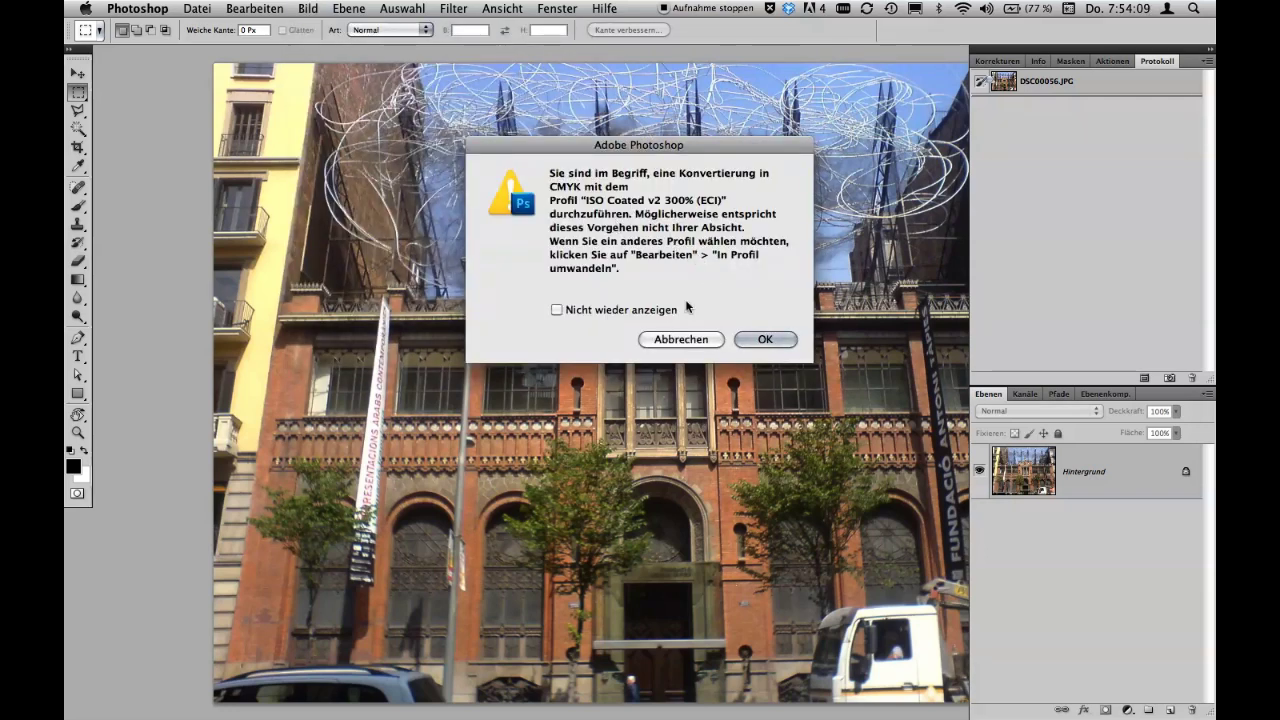
{"action": "left_click", "coordinate": [757, 339]}
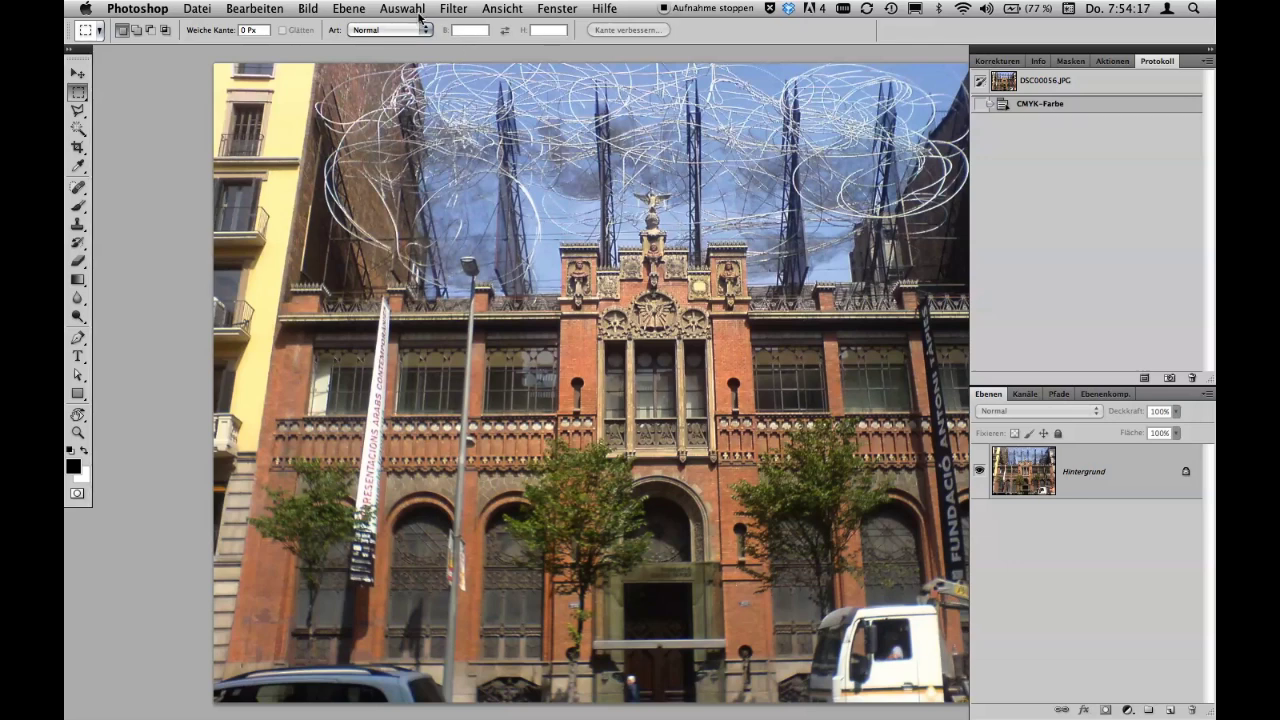
{"action": "left_click", "coordinate": [310, 8]}
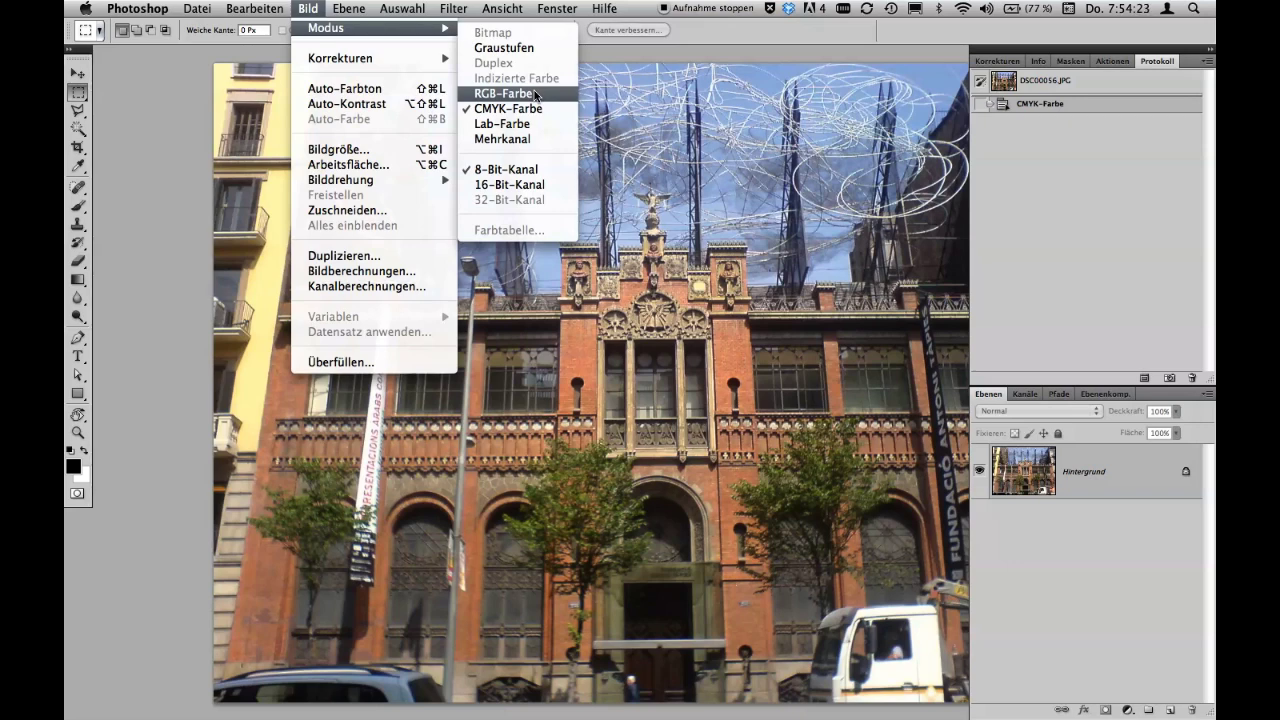
{"action": "left_click", "coordinate": [308, 8]}
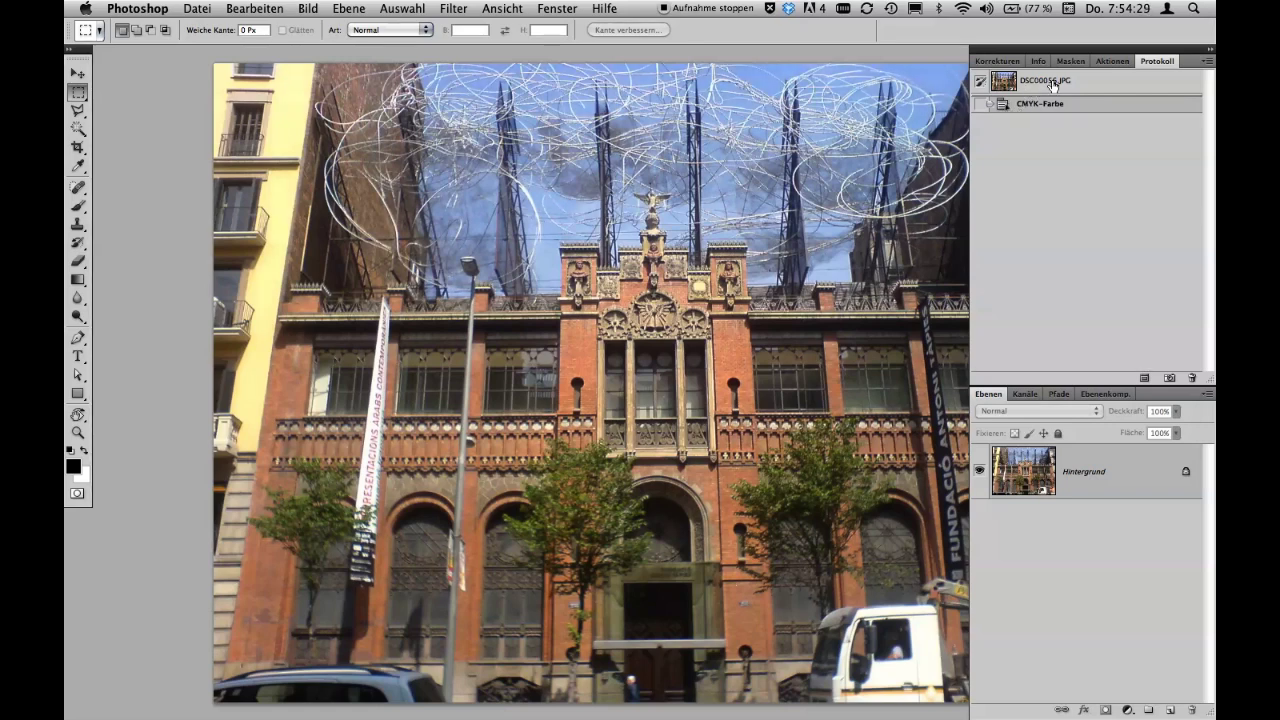
{"action": "left_click", "coordinate": [1052, 86]}
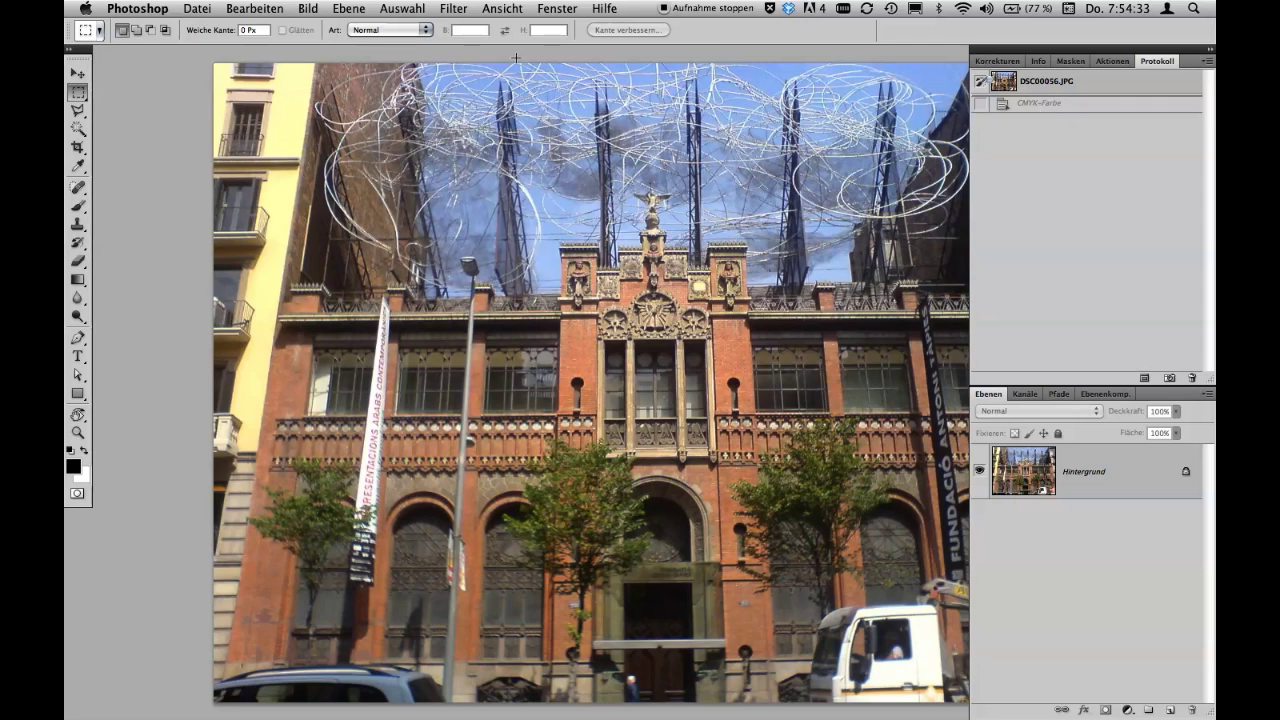
{"action": "left_click", "coordinate": [311, 9]}
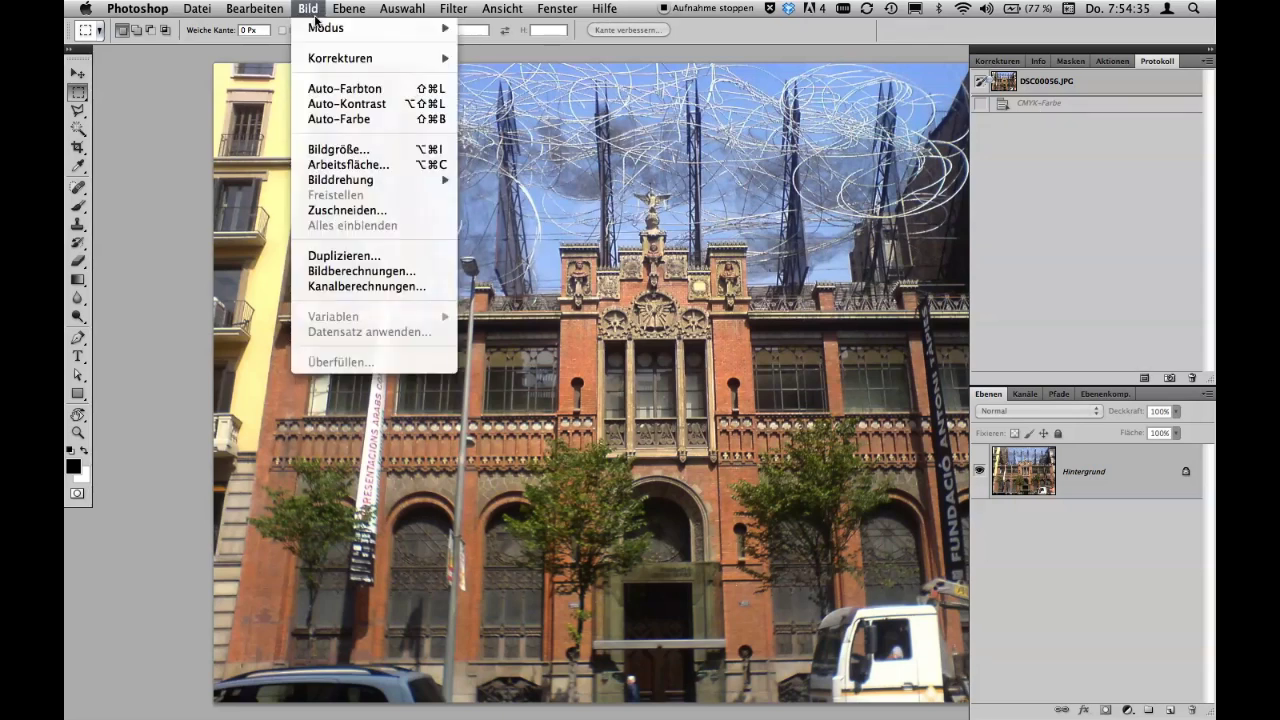
{"action": "left_click", "coordinate": [1036, 117]}
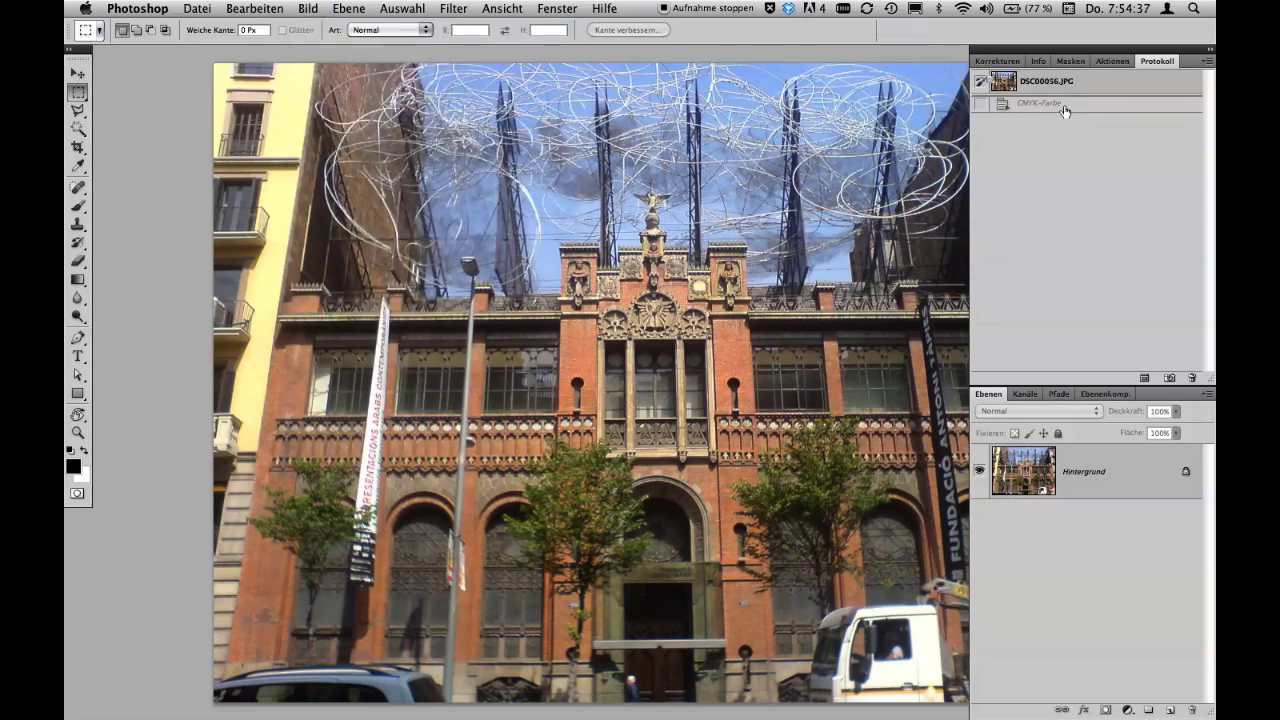
{"action": "left_click", "coordinate": [1062, 106]}
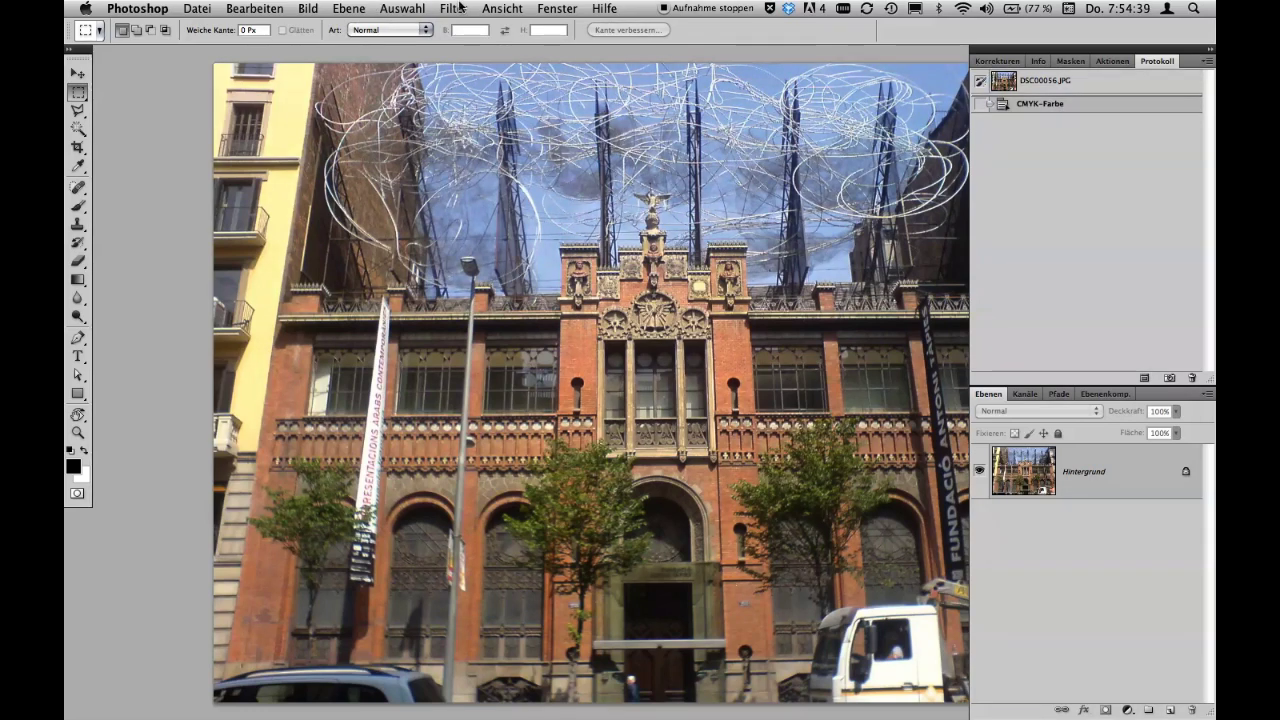
{"action": "left_click", "coordinate": [453, 9]}
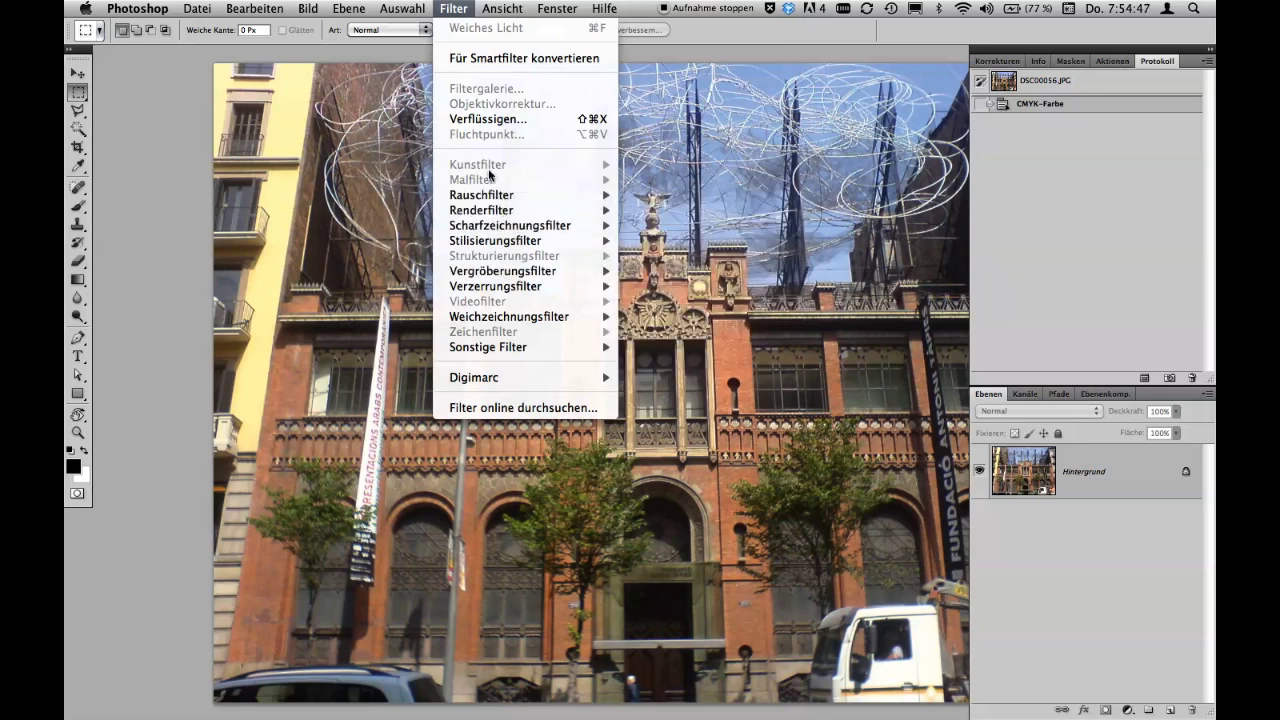
{"action": "left_click", "coordinate": [463, 12]}
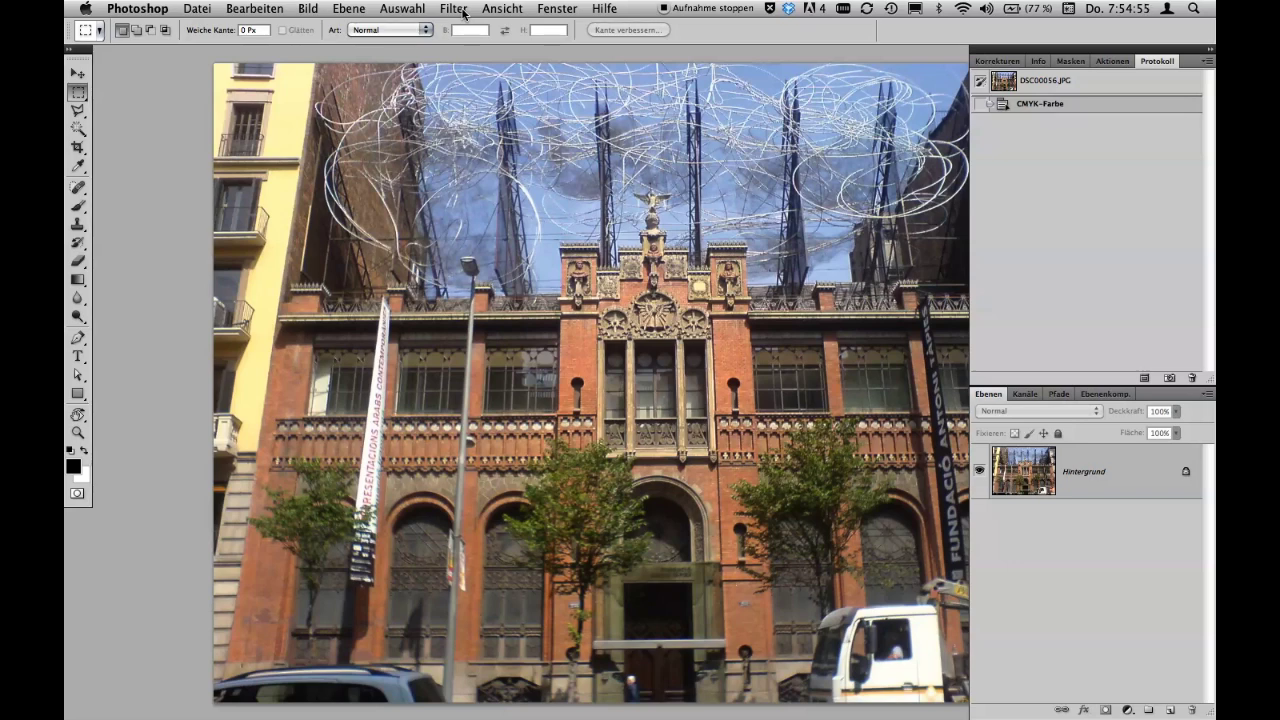
{"action": "left_click", "coordinate": [1037, 86]}
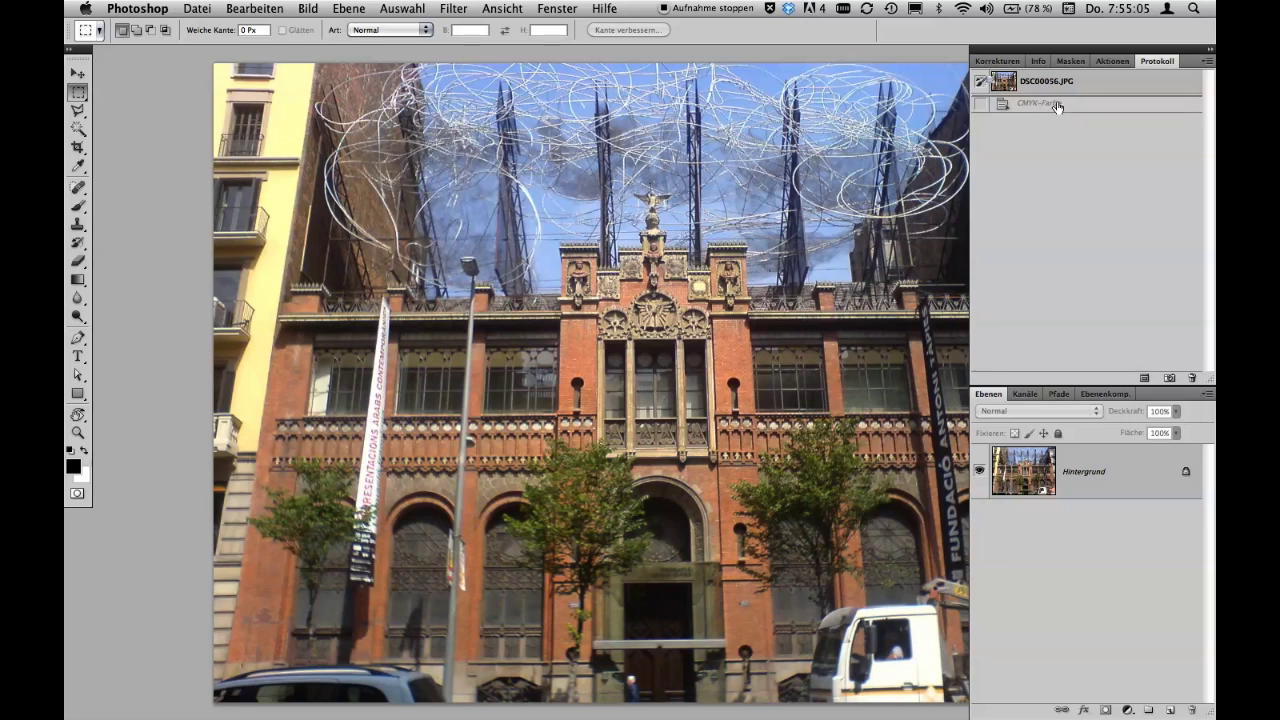
{"action": "left_click", "coordinate": [305, 8]}
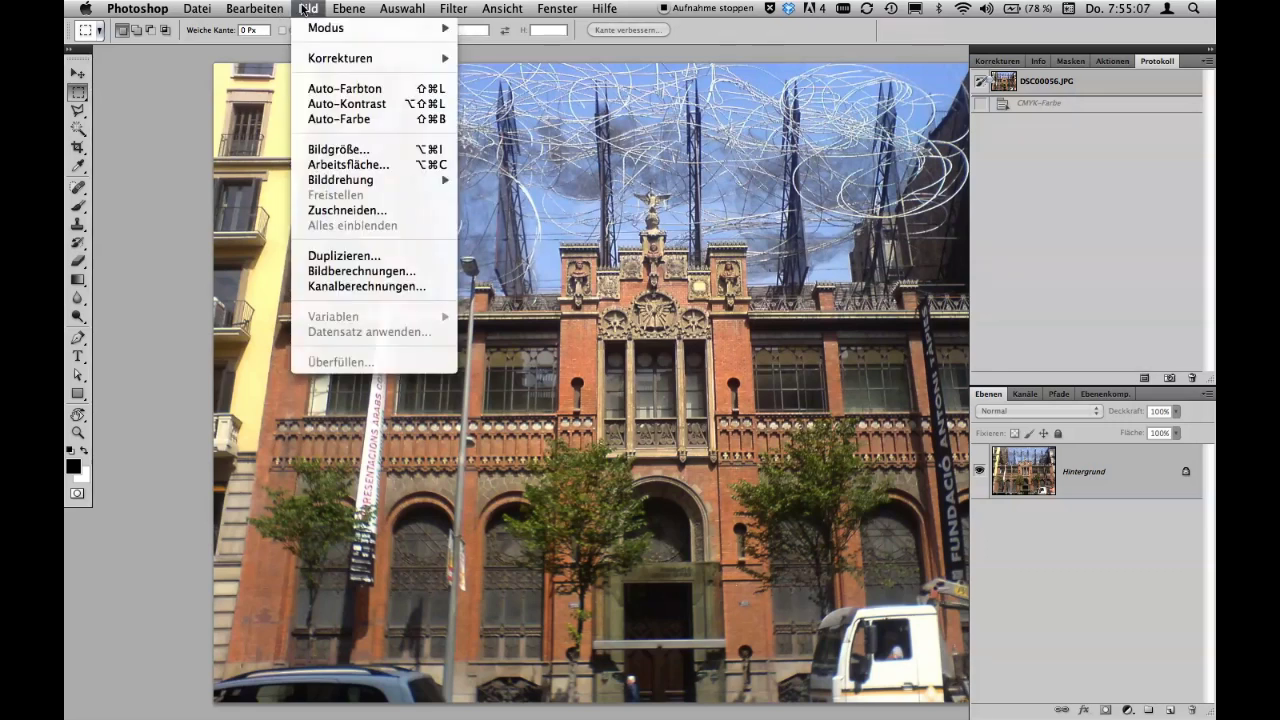
Open Bildgröße showing 1632 × 1224 px at 72 ppi and reposition the dialog
{"action": "left_click", "coordinate": [355, 150]}
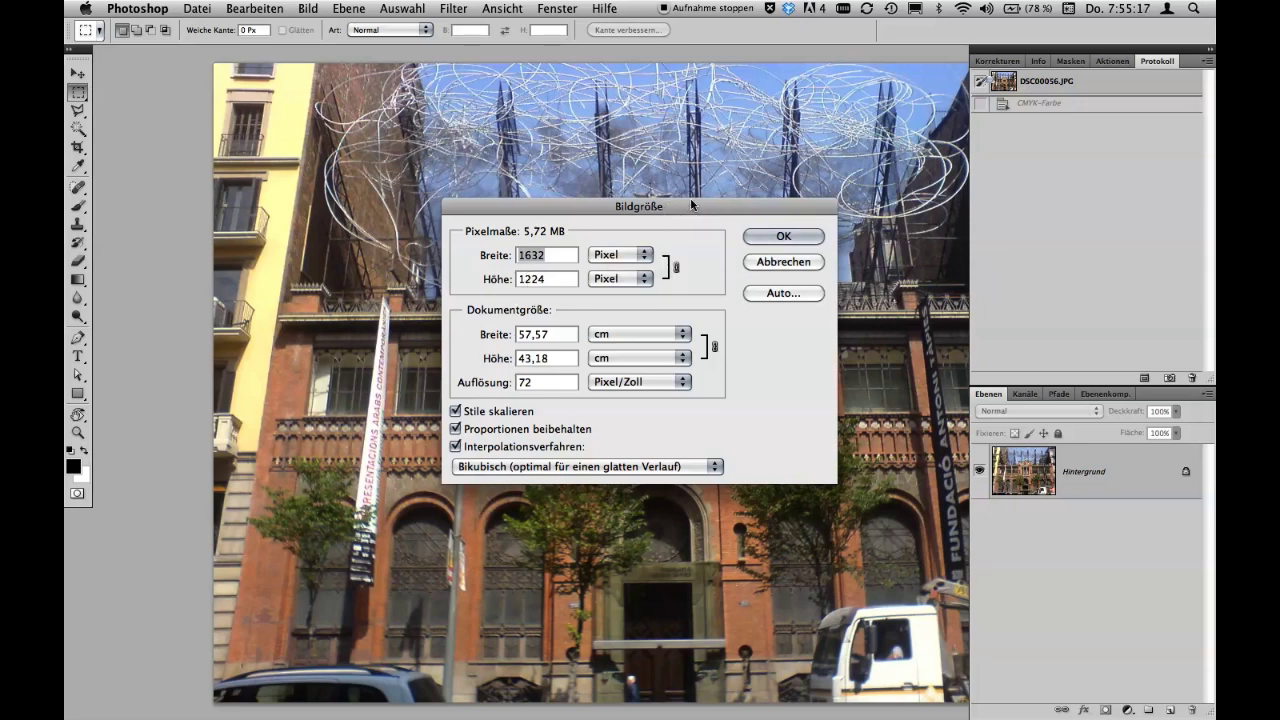
{"action": "left_click_drag", "start_coordinate": [691, 204], "coordinate": [613, 132]}
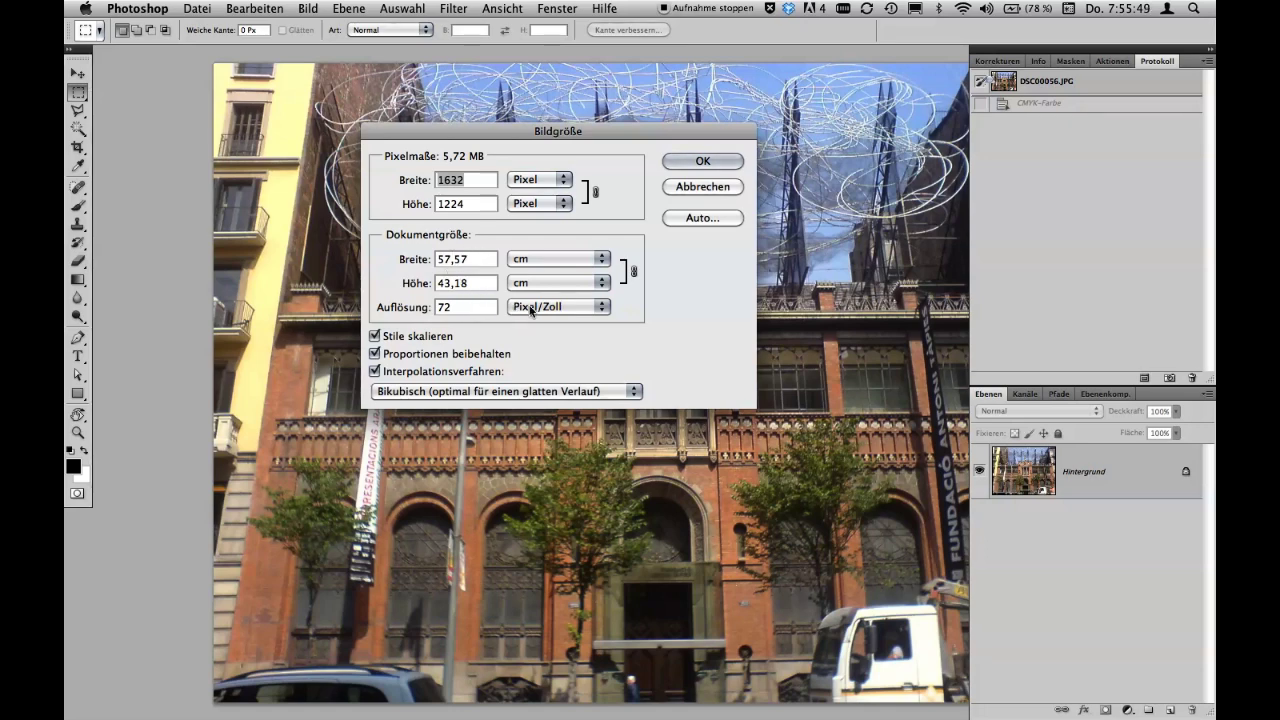
Try resolution 300 without resampling, then width 1024 px with resampling on
{"action": "left_click", "coordinate": [375, 372]}
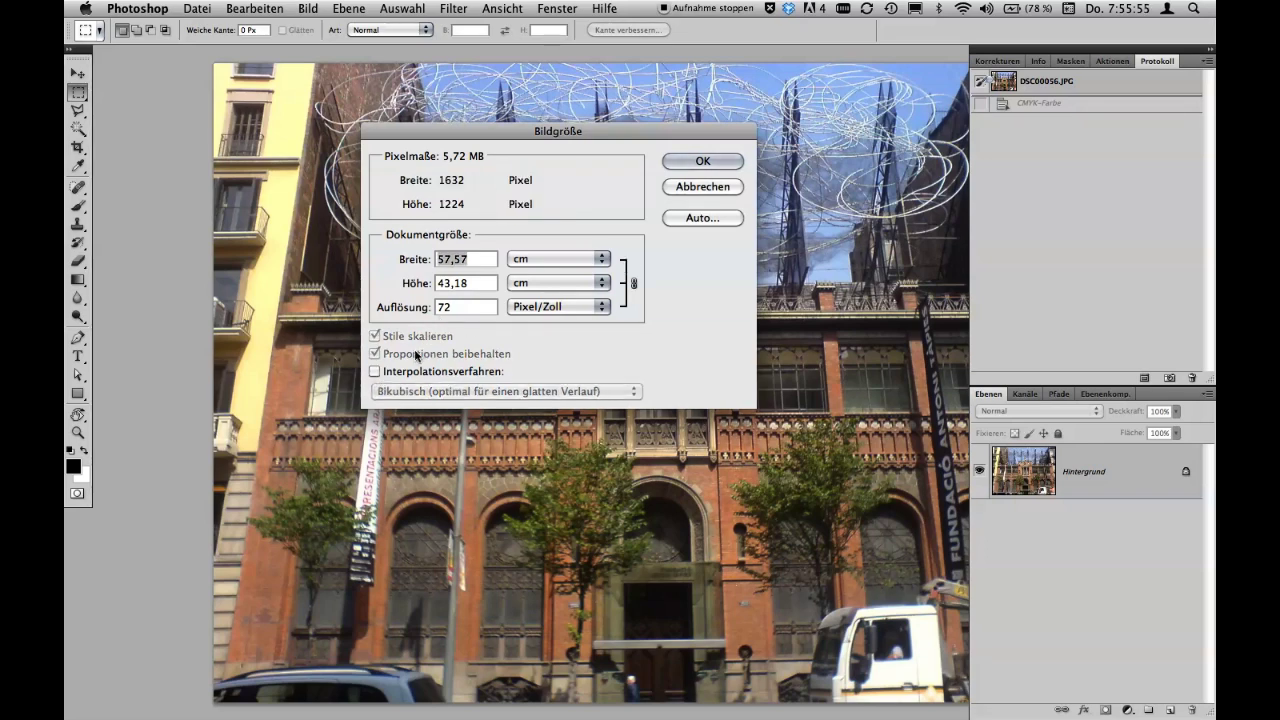
{"action": "double_click", "coordinate": [443, 306]}
{"action": "type", "text": "300"}
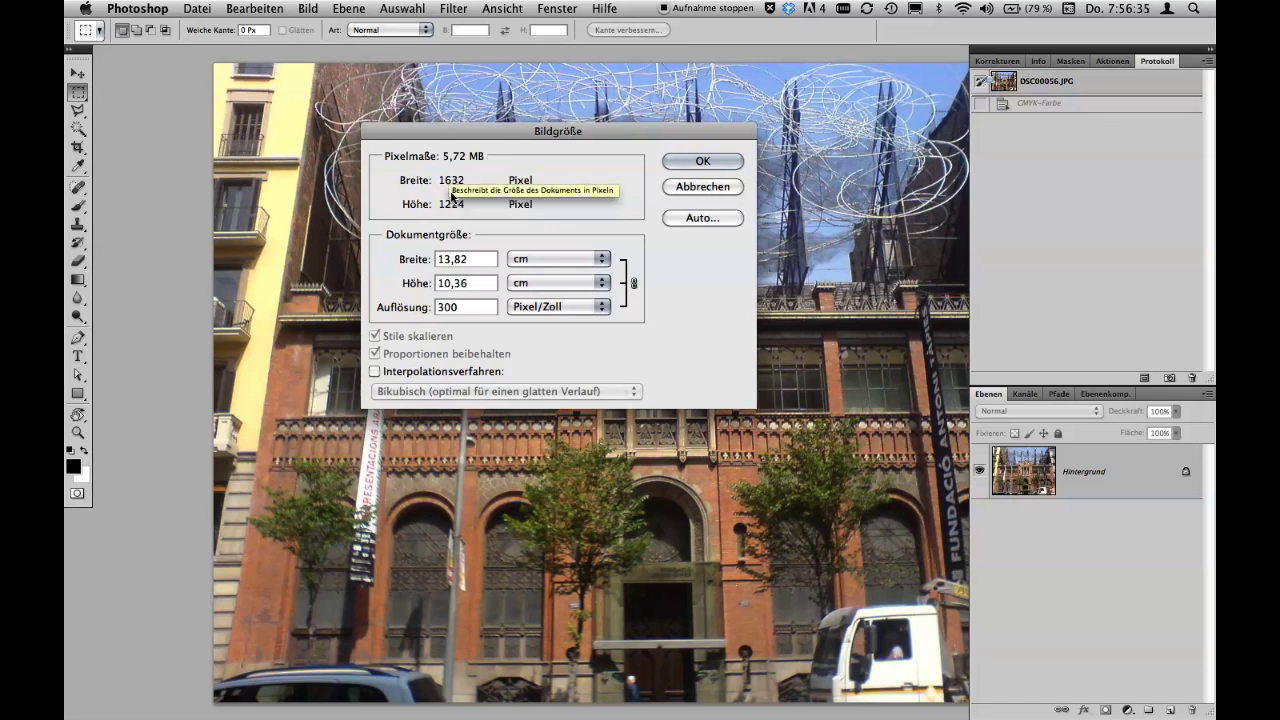
{"action": "left_click", "coordinate": [375, 371]}
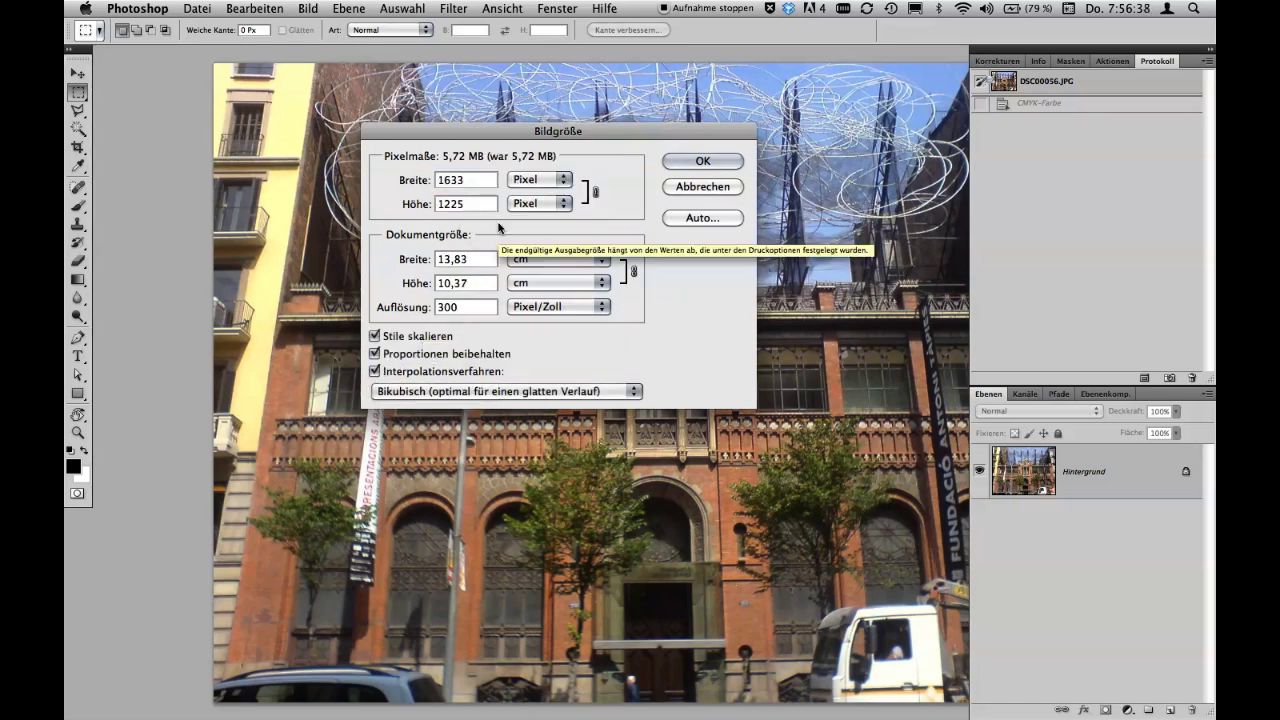
{"action": "double_click", "coordinate": [466, 180]}
{"action": "type", "text": "10"}
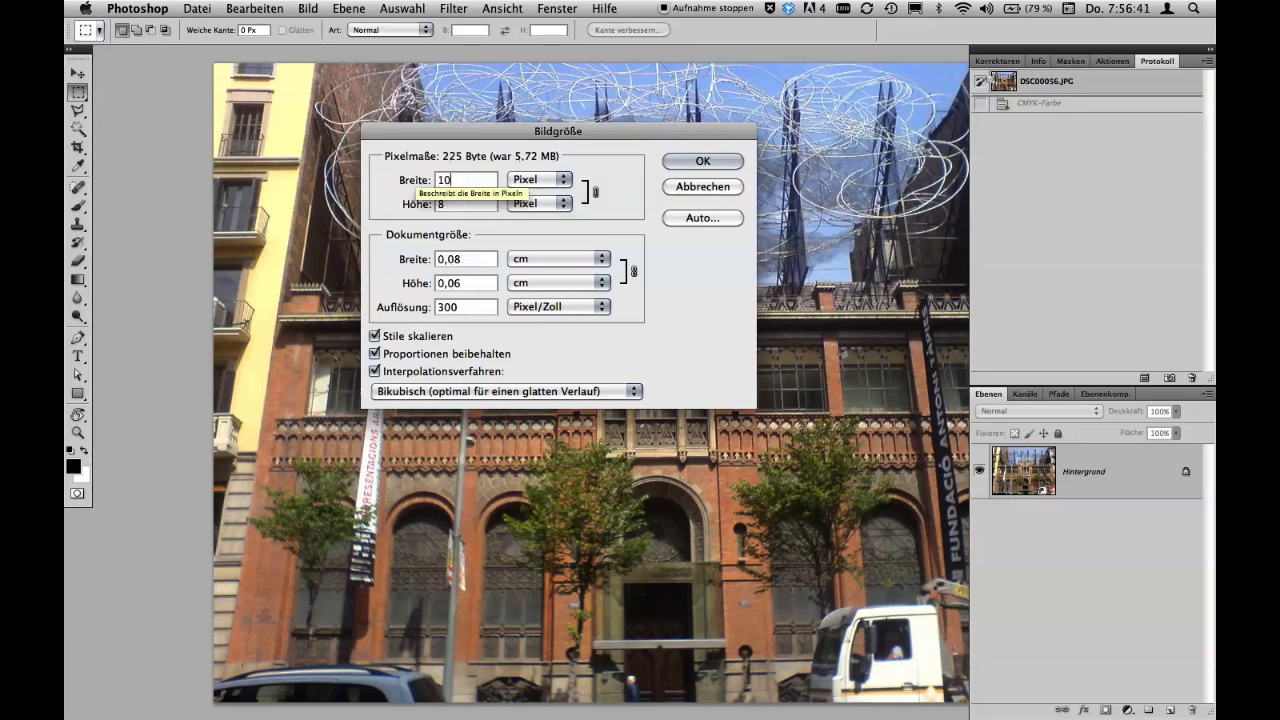
{"action": "type", "text": "24"}
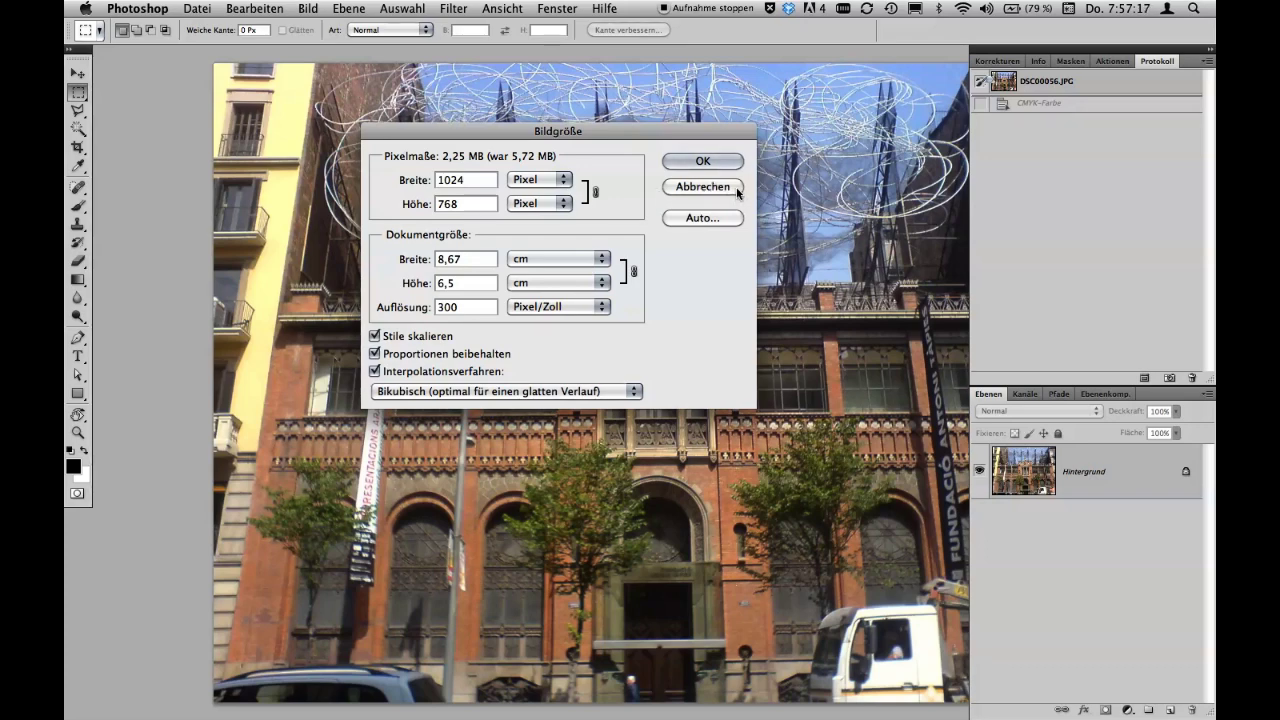
Reset the Image Size values with Alt and close, keeping 1632 × 1224 at 72 ppi
{"action": "key", "text": "alt"}
{"action": "left_click", "coordinate": [713, 190], "text": "alt"}
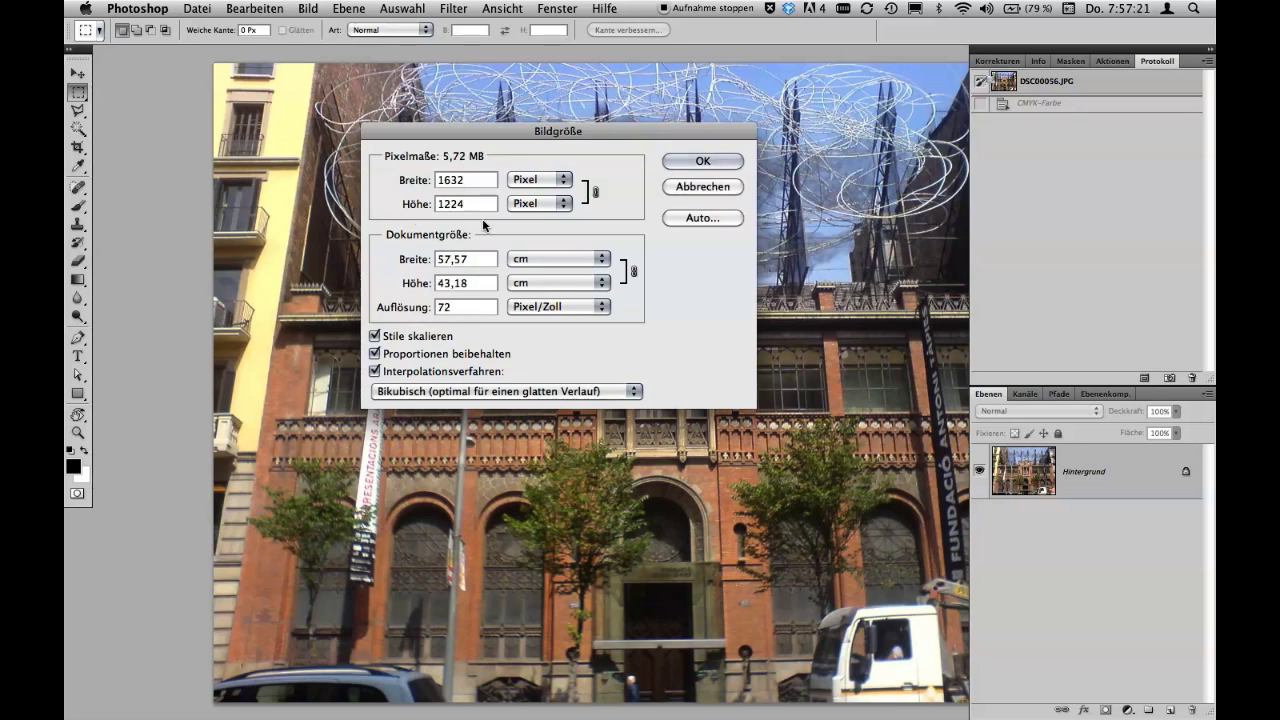
{"action": "left_click", "coordinate": [716, 164]}
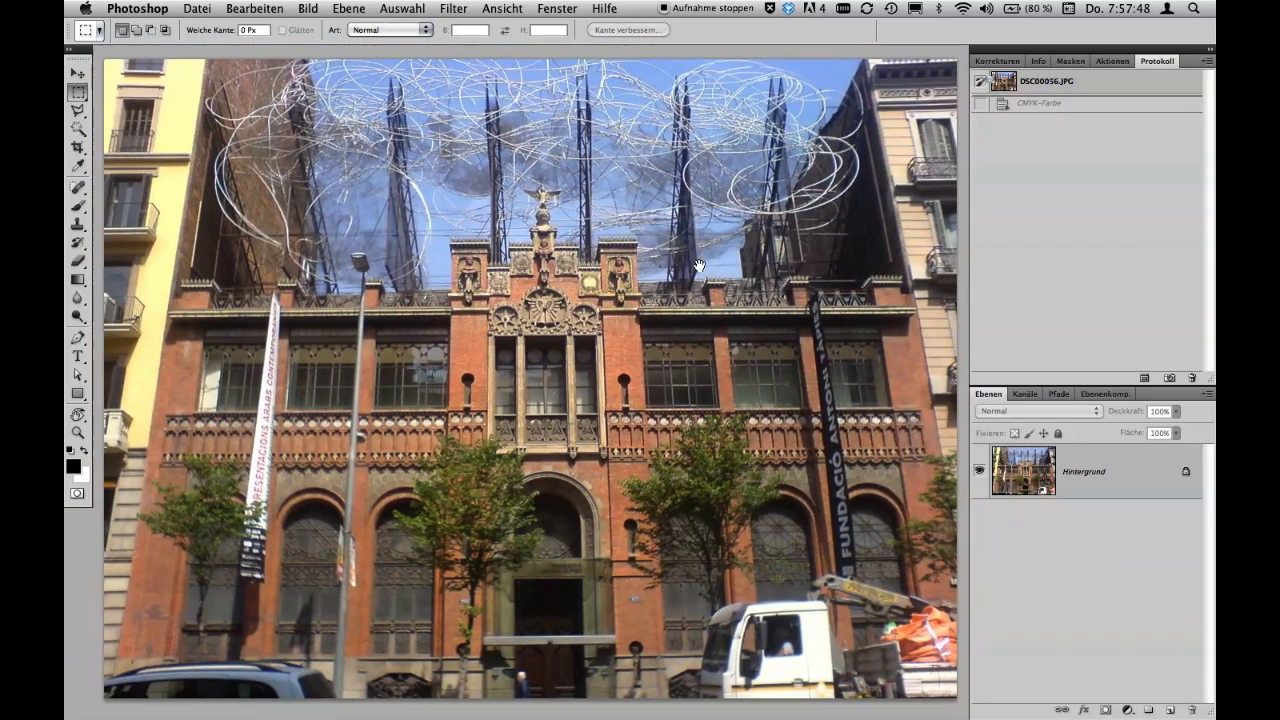
Pan the photo to its right side, then show the Bild > Korrekturen adjustment list
{"action": "left_click_drag", "start_coordinate": [811, 270], "coordinate": [703, 264]}
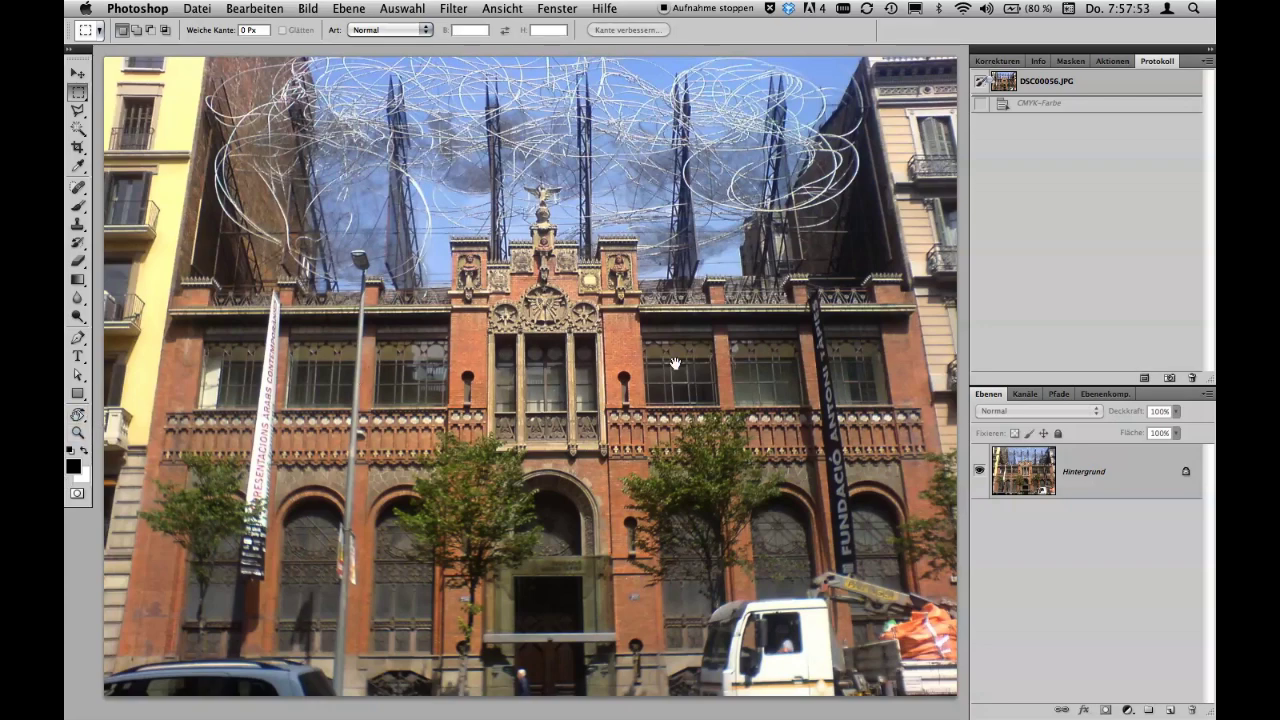
{"action": "left_click_drag", "start_coordinate": [675, 363], "coordinate": [668, 335]}
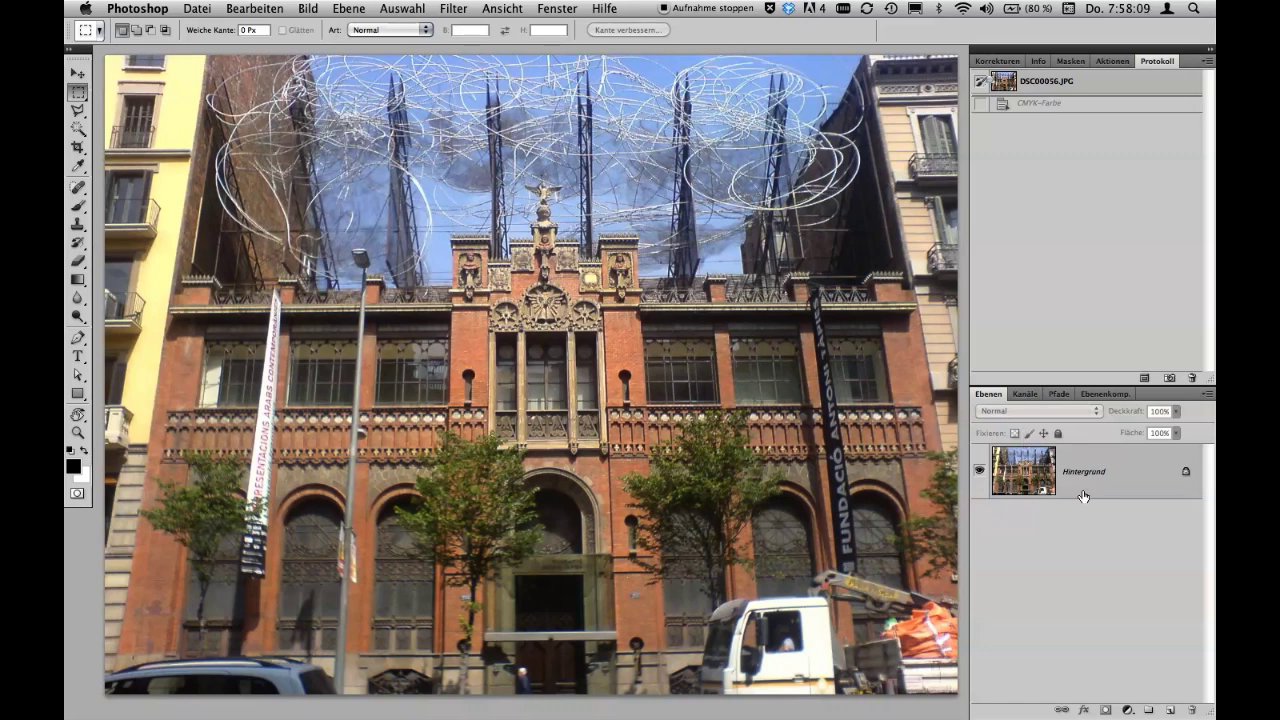
{"action": "left_click", "coordinate": [310, 8]}
{"action": "mouse_move", "coordinate": [340, 58]}
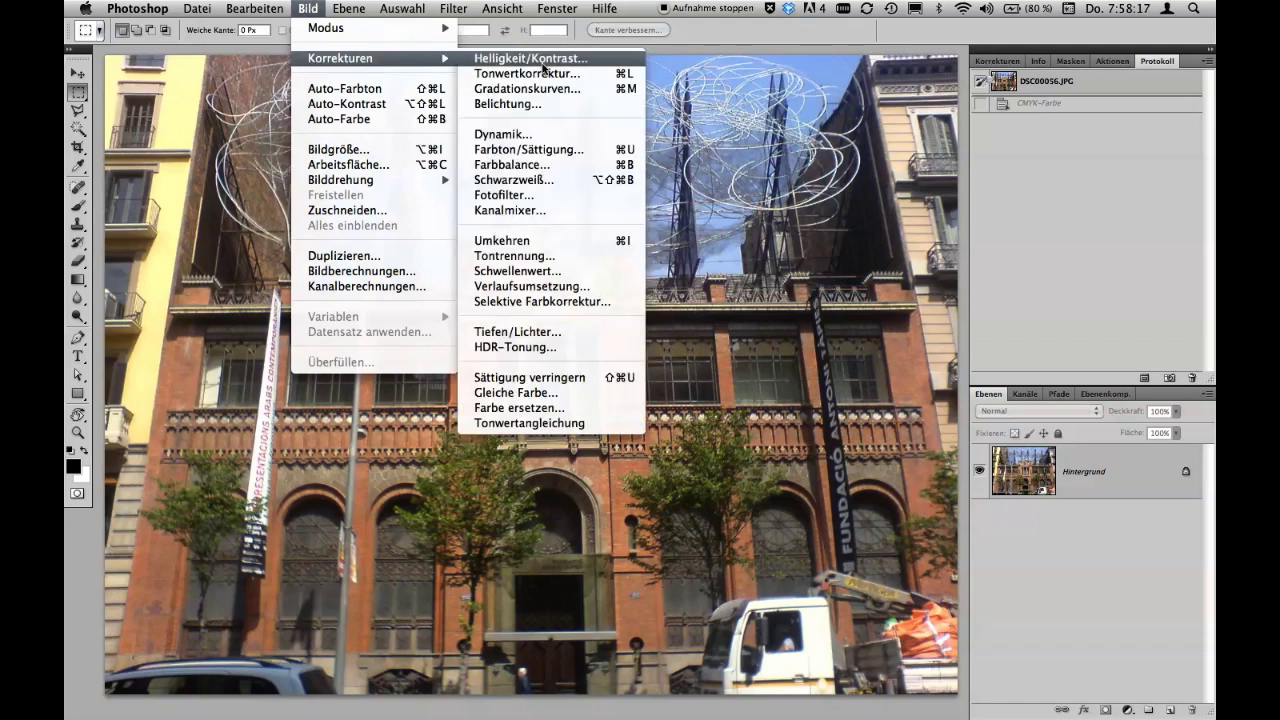
Apply Tonwertkorrektur directly to the photo with the black input point raised
{"action": "left_click", "coordinate": [546, 74]}
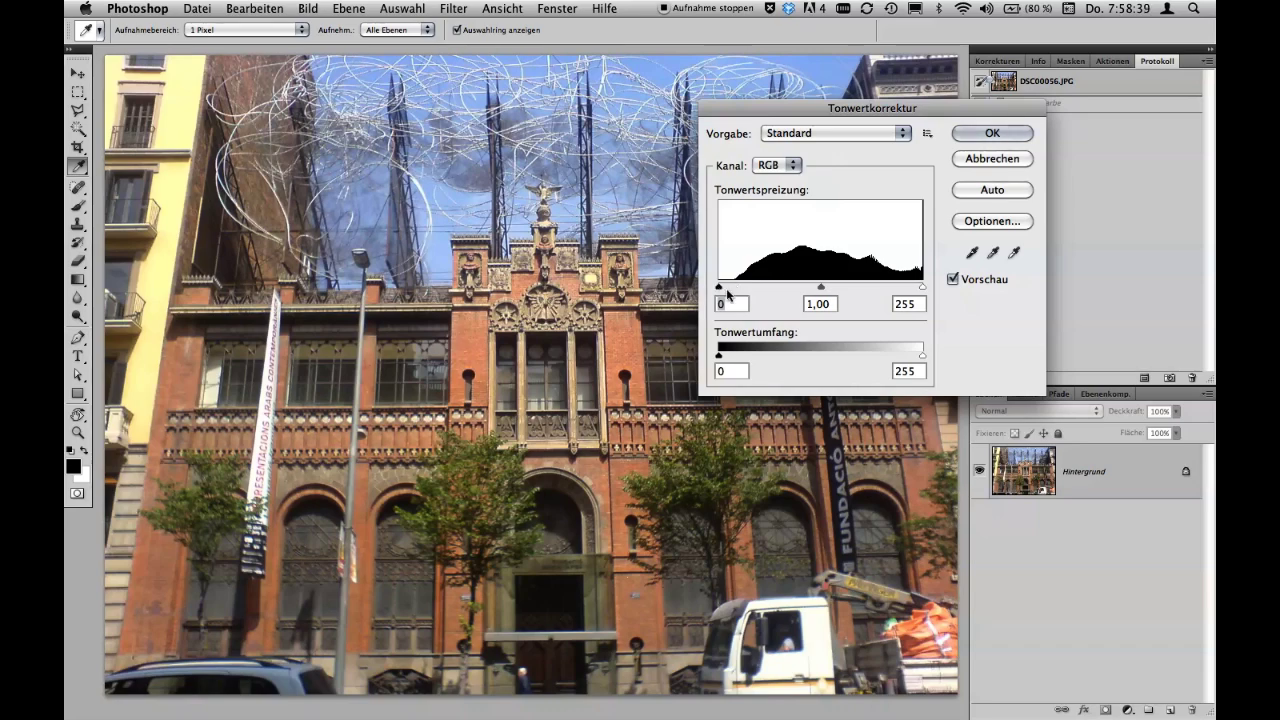
{"action": "mouse_move", "coordinate": [719, 290]}
{"action": "left_mouse_down"}
{"action": "mouse_move", "coordinate": [766, 290]}
{"action": "mouse_move", "coordinate": [718, 290]}
{"action": "mouse_move", "coordinate": [735, 290]}
{"action": "left_mouse_up"}
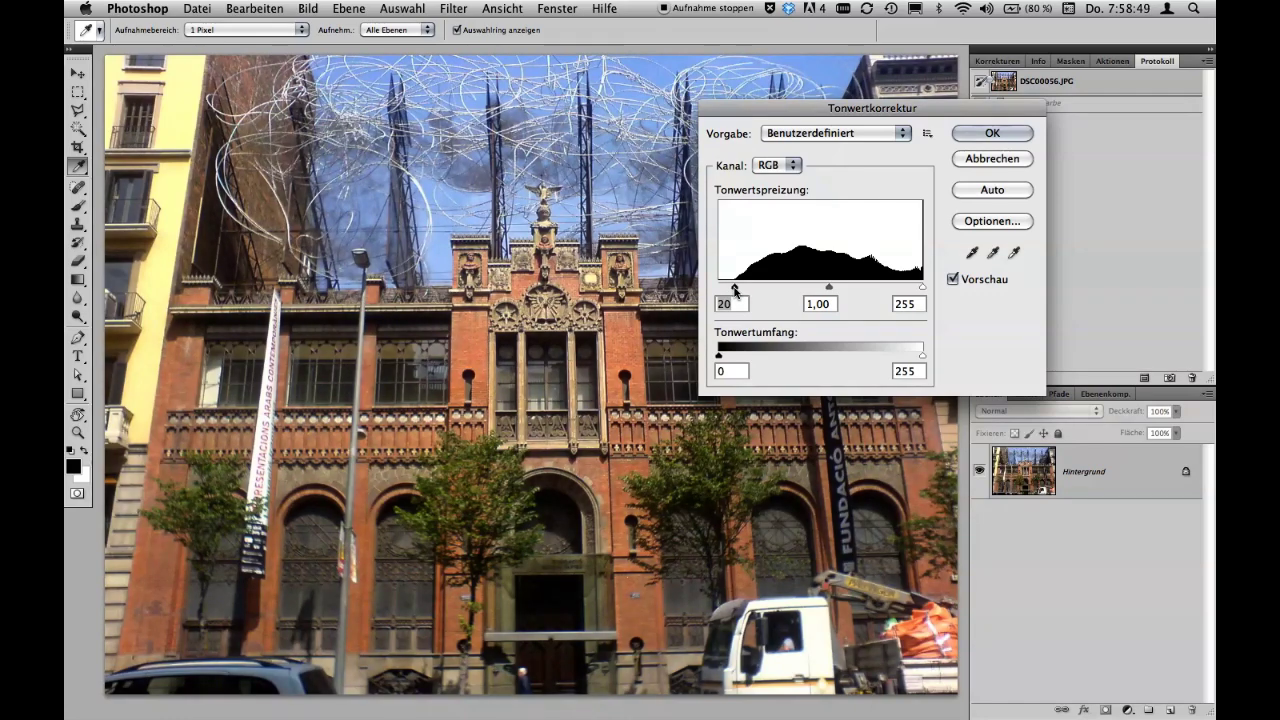
{"action": "mouse_move", "coordinate": [735, 290]}
{"action": "left_mouse_down"}
{"action": "mouse_move", "coordinate": [770, 297]}
{"action": "mouse_move", "coordinate": [735, 290]}
{"action": "left_mouse_up"}
{"action": "key", "text": "Return"}
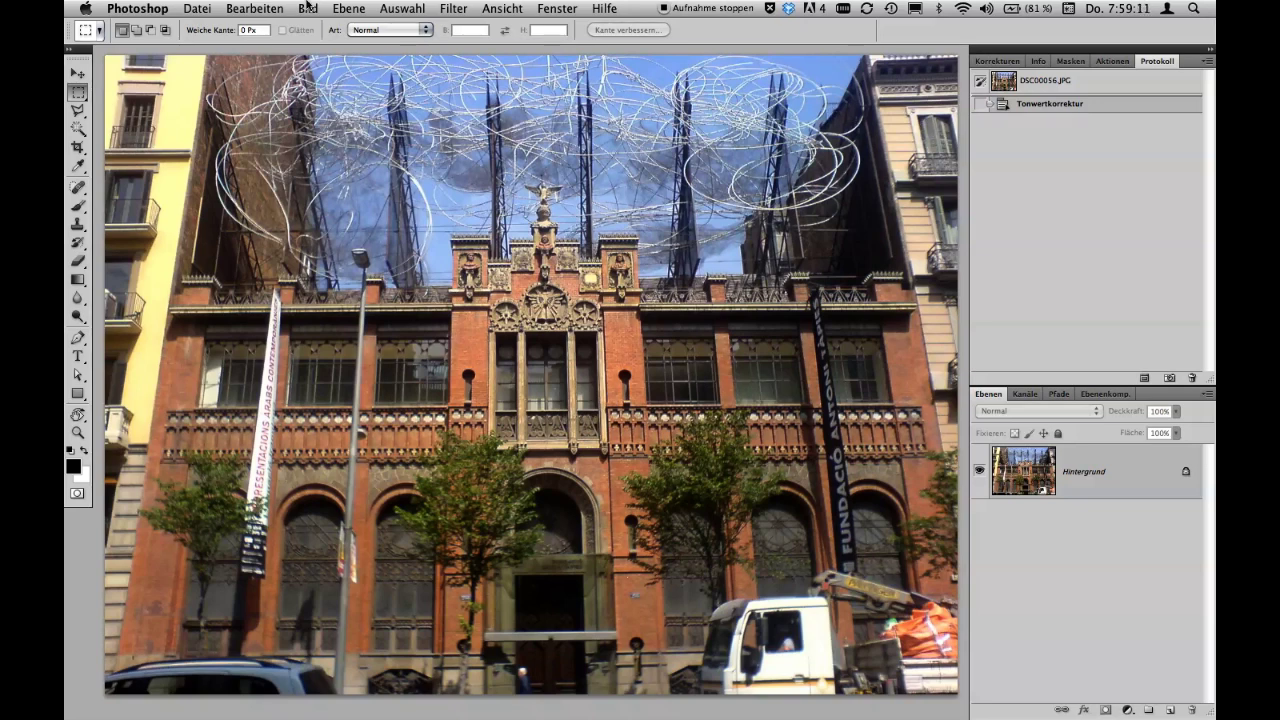
Reopen Tonwertkorrektur and cancel it, then revert to the DSC00056.JPG History snapshot
{"action": "left_click", "coordinate": [308, 9]}
{"action": "mouse_move", "coordinate": [340, 58]}
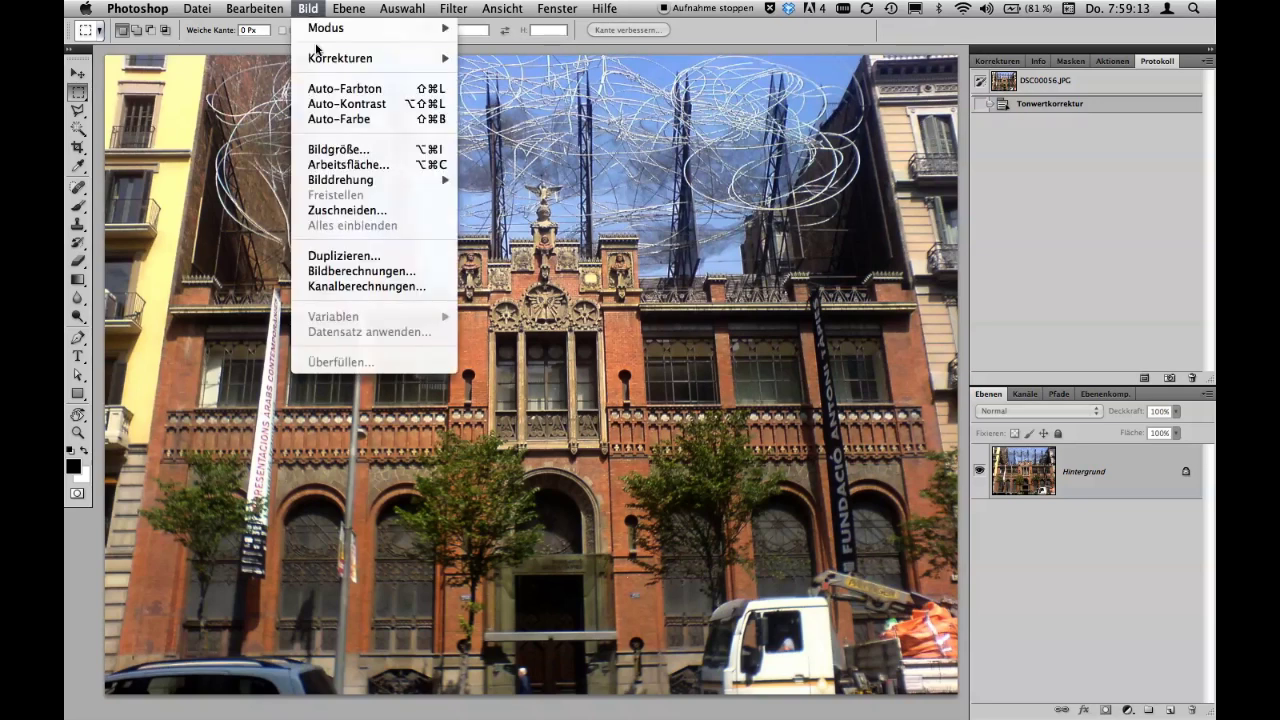
{"action": "left_click", "coordinate": [525, 73]}
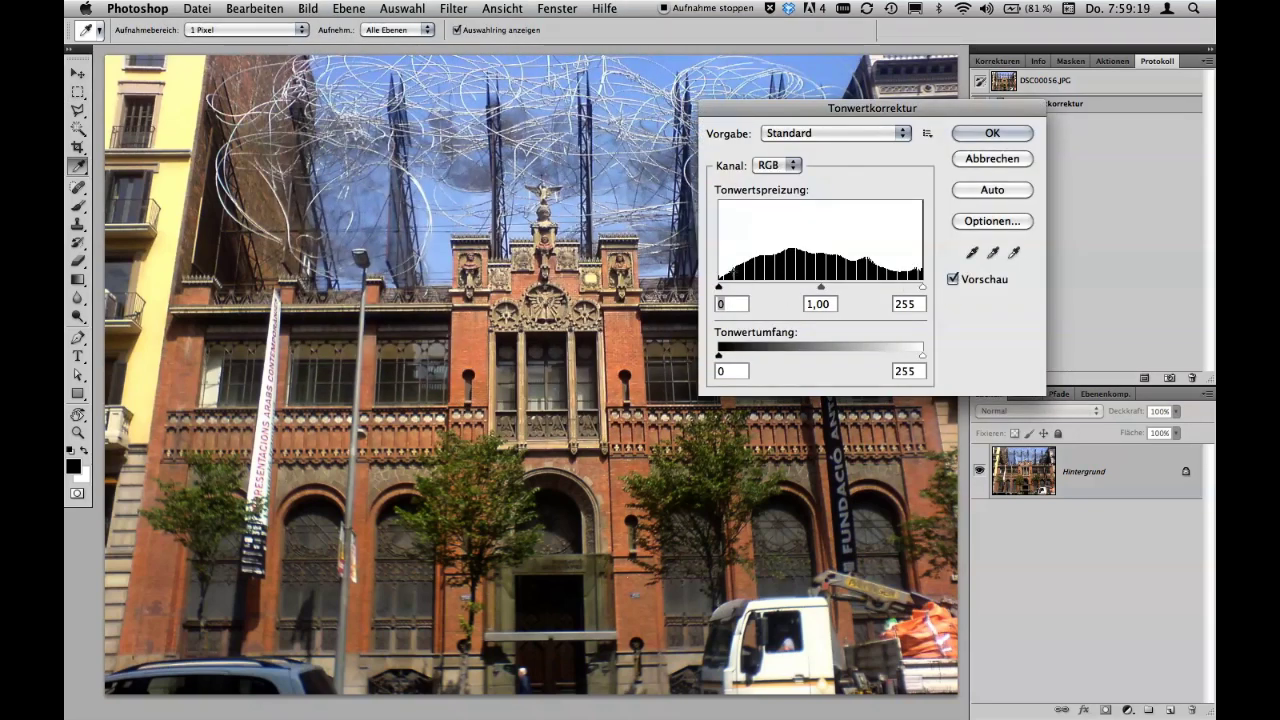
{"action": "left_click", "coordinate": [995, 159]}
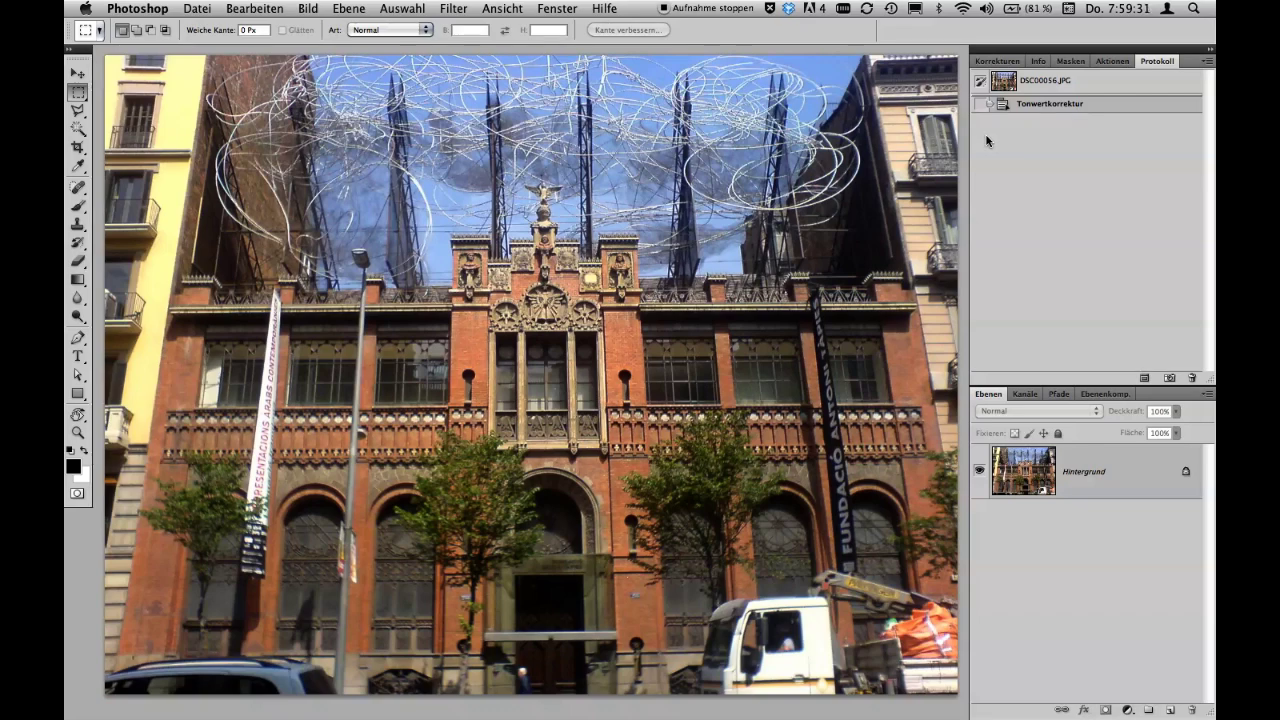
{"action": "left_click", "coordinate": [1047, 83]}
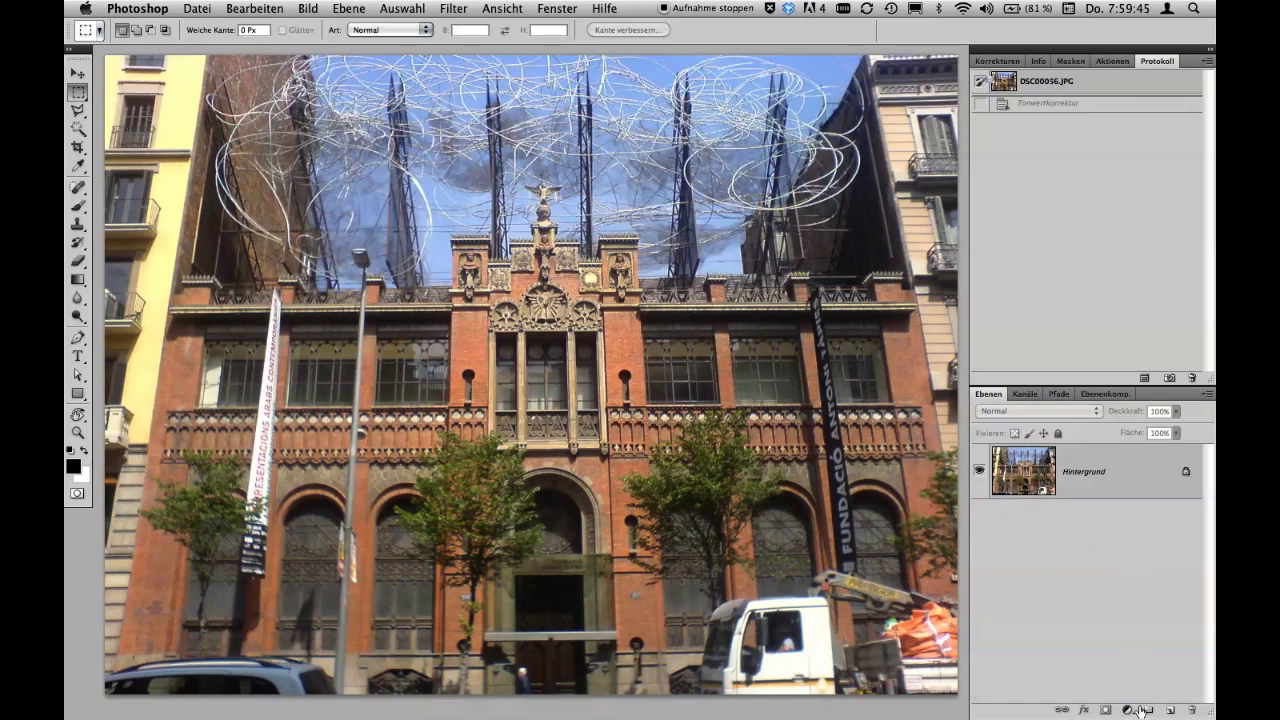
{"action": "left_click", "coordinate": [1127, 711]}
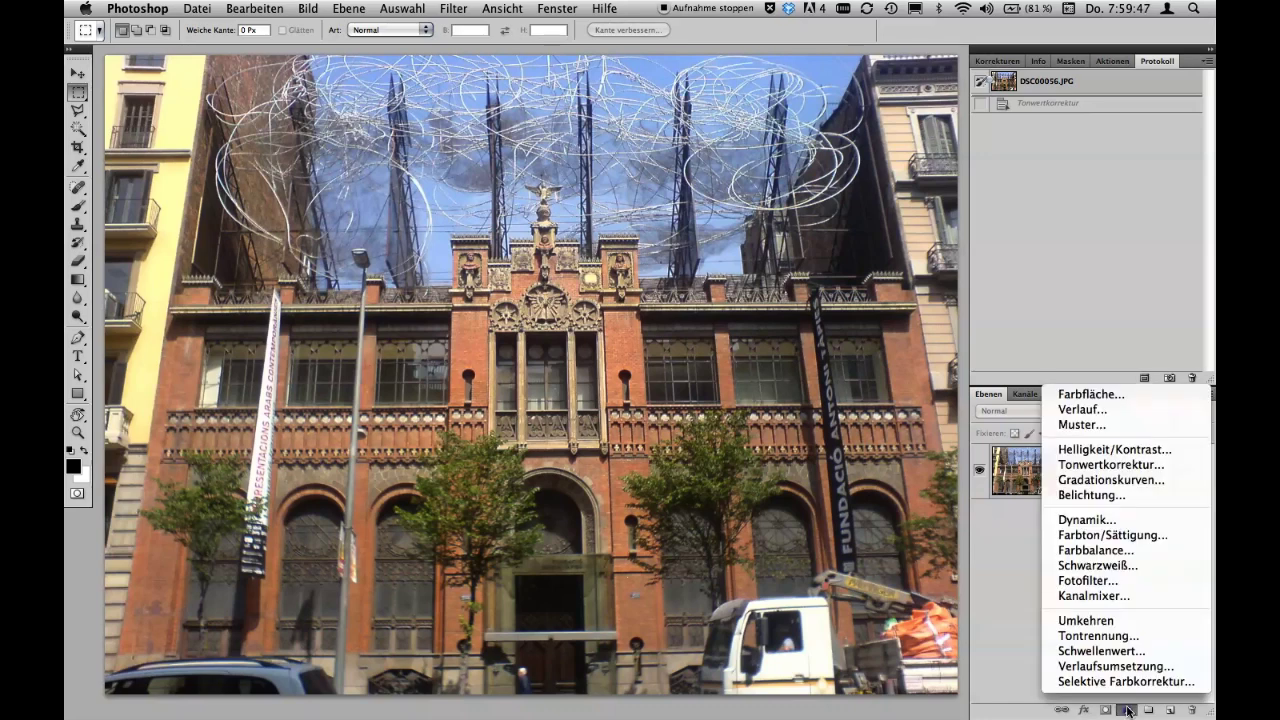
{"action": "left_click", "coordinate": [1139, 472]}
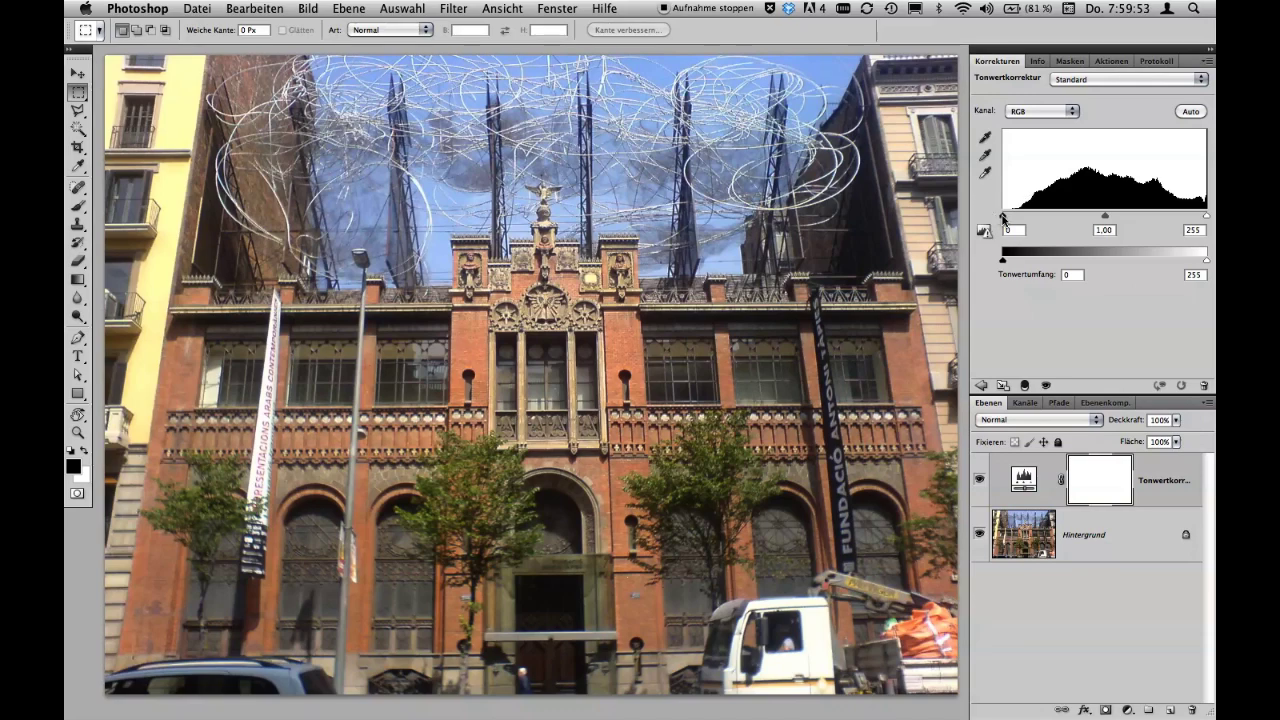
{"action": "left_click_drag", "start_coordinate": [1004, 217], "coordinate": [1019, 217]}
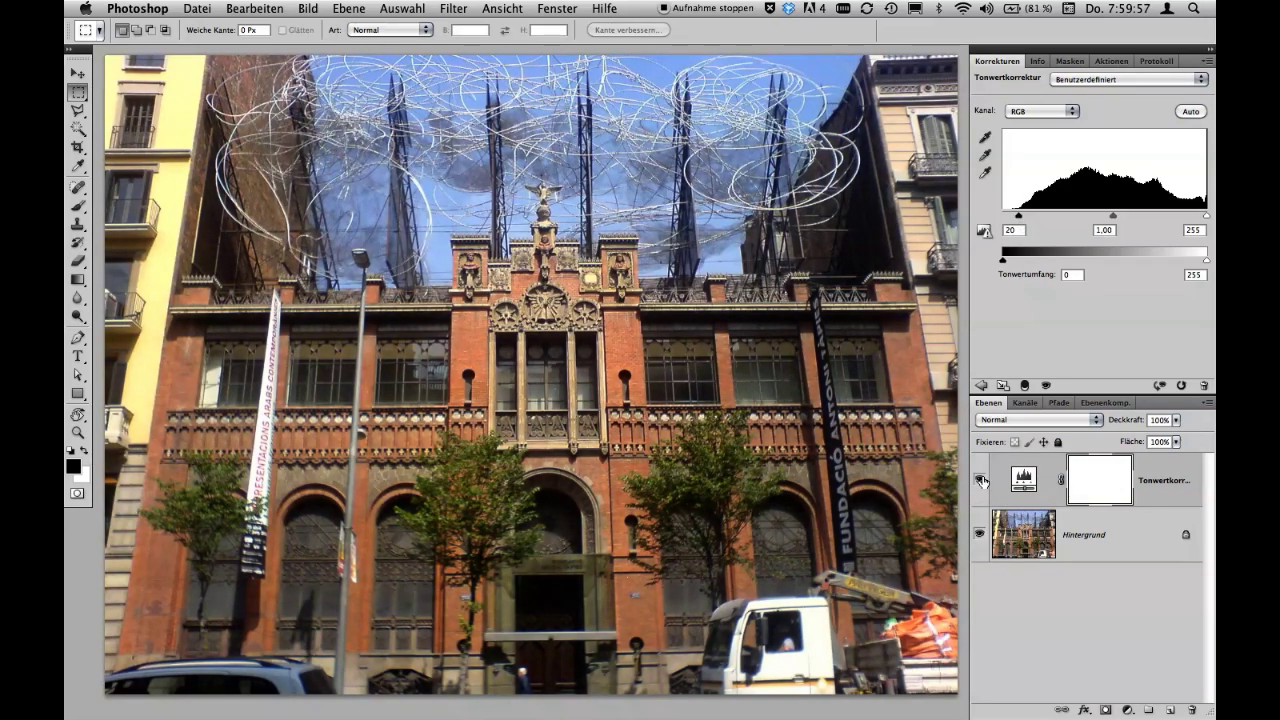
{"action": "left_click", "coordinate": [980, 481]}
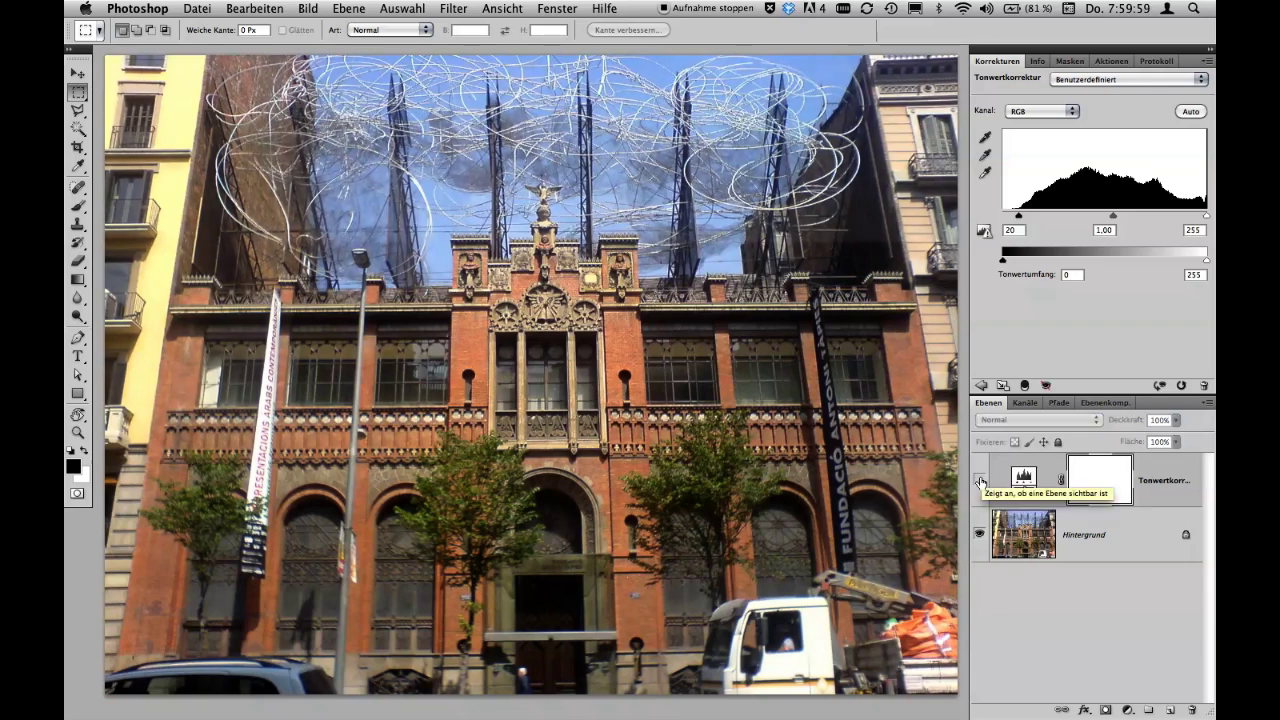
{"action": "left_click", "coordinate": [980, 481]}
{"action": "left_click", "coordinate": [980, 482]}
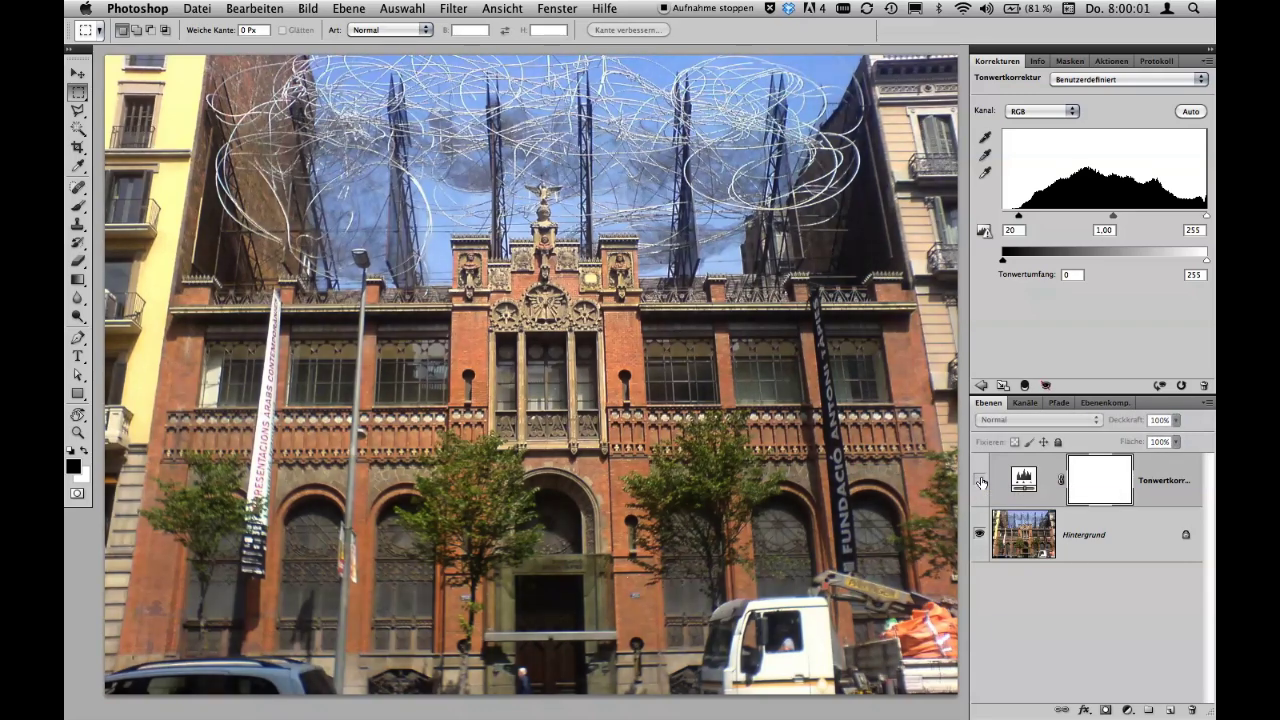
{"action": "left_click", "coordinate": [980, 482]}
{"action": "left_click", "coordinate": [980, 482]}
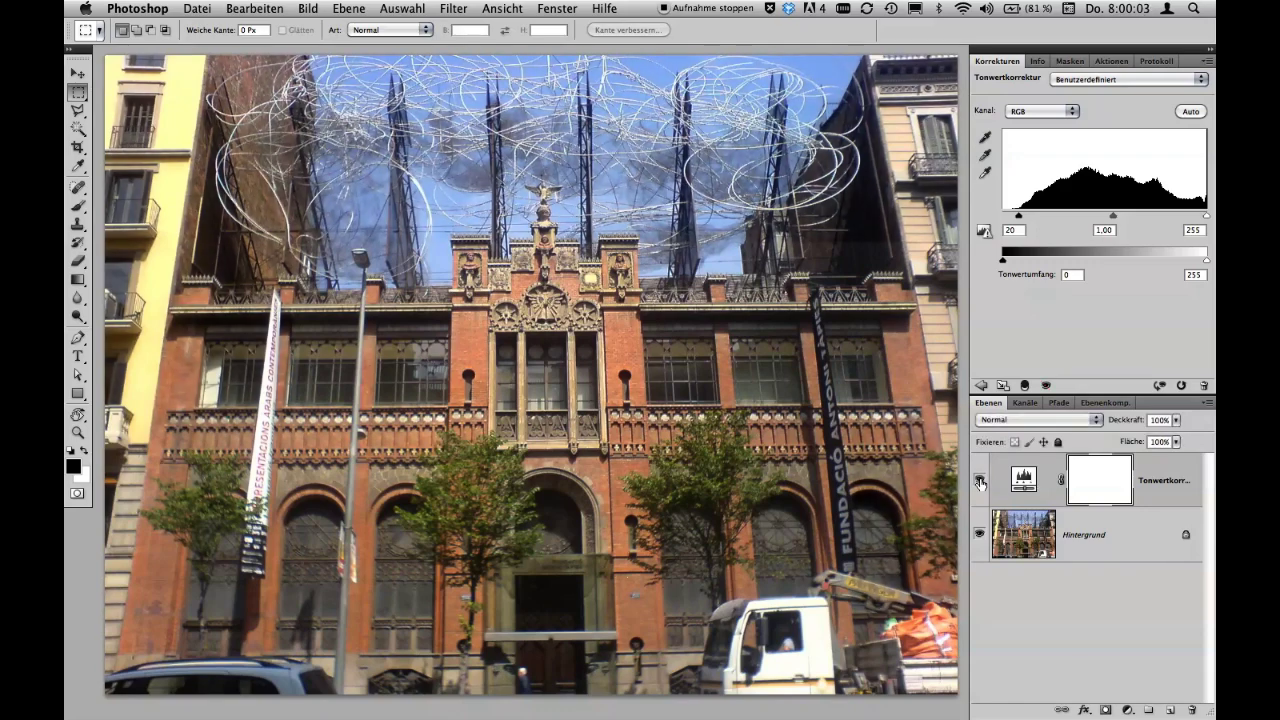
{"action": "left_click", "coordinate": [980, 482]}
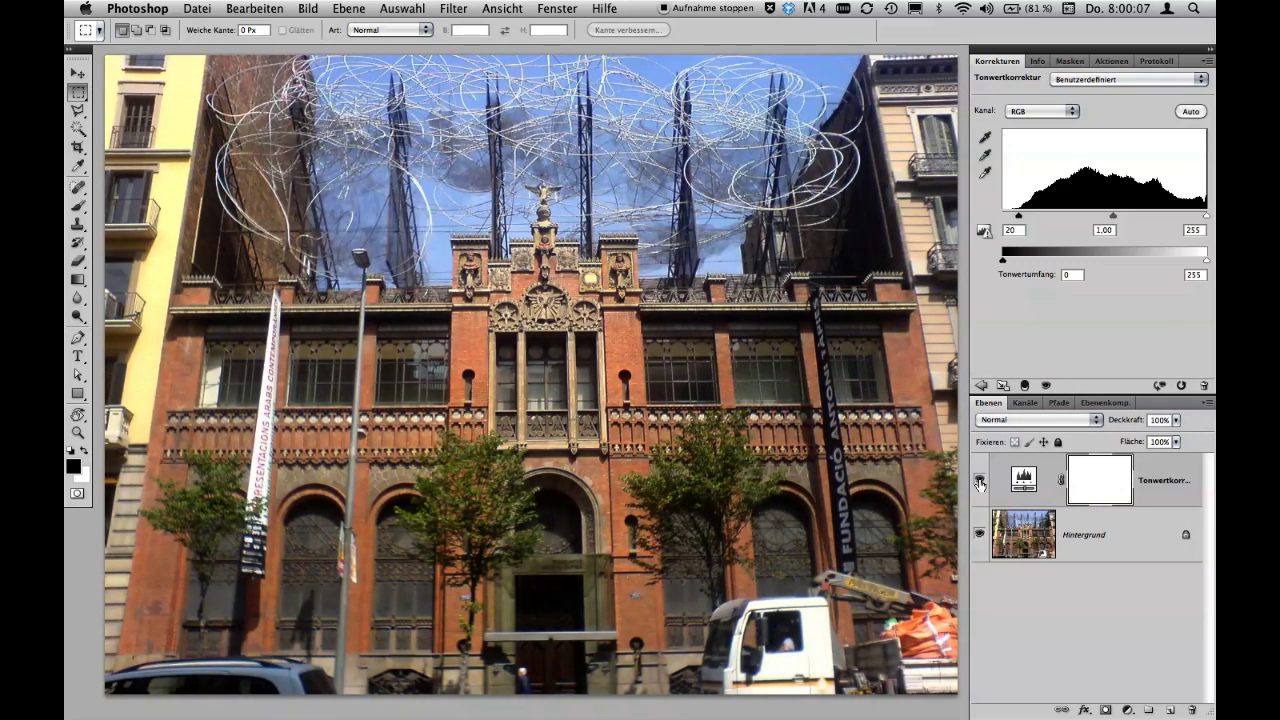
{"action": "left_click", "coordinate": [980, 482]}
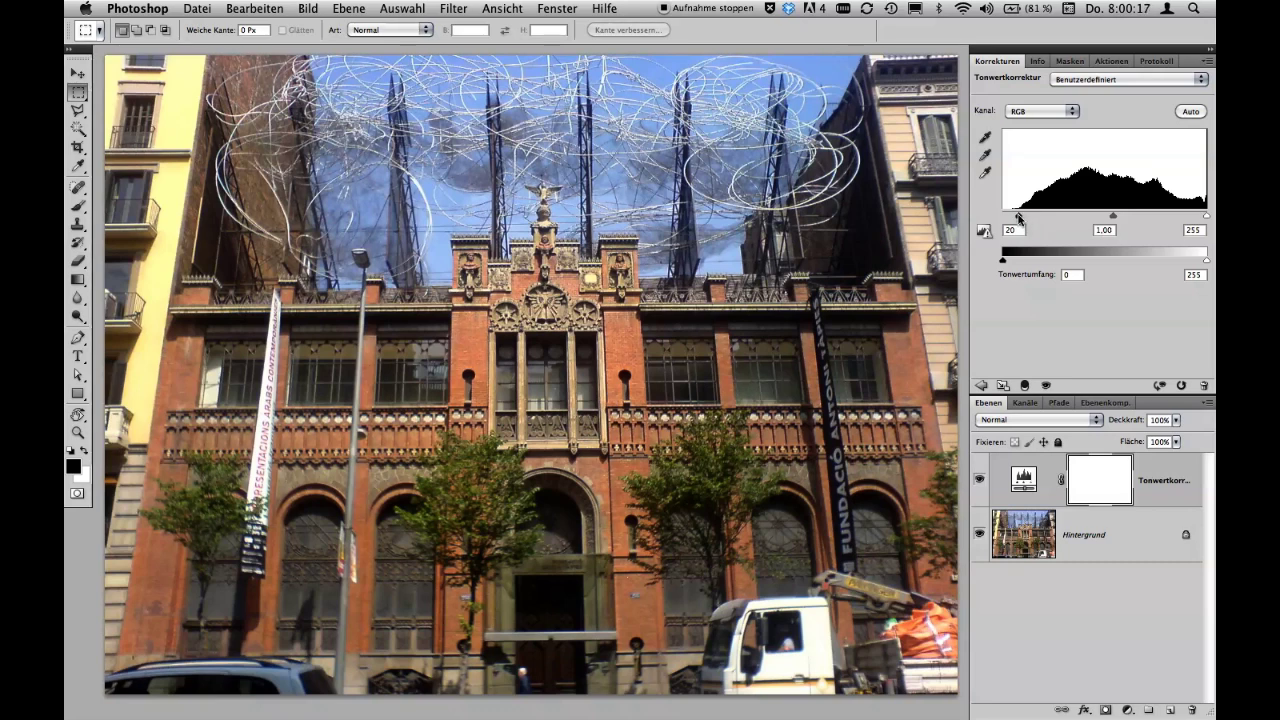
Experiment with the Levels black and white input sliders, trying white at 166 and 211
{"action": "mouse_move", "coordinate": [1019, 217]}
{"action": "left_mouse_down"}
{"action": "mouse_move", "coordinate": [997, 217]}
{"action": "mouse_move", "coordinate": [1021, 218]}
{"action": "left_mouse_up"}
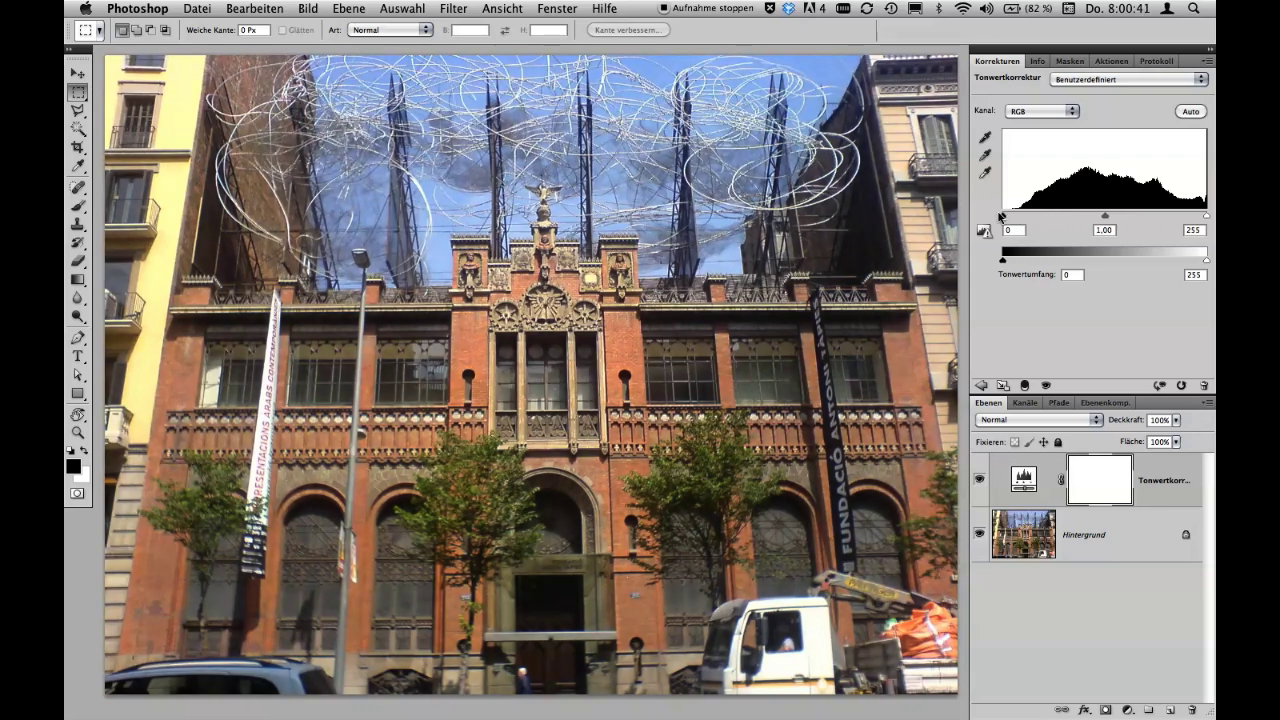
{"action": "left_click_drag", "start_coordinate": [1021, 217], "coordinate": [1020, 219]}
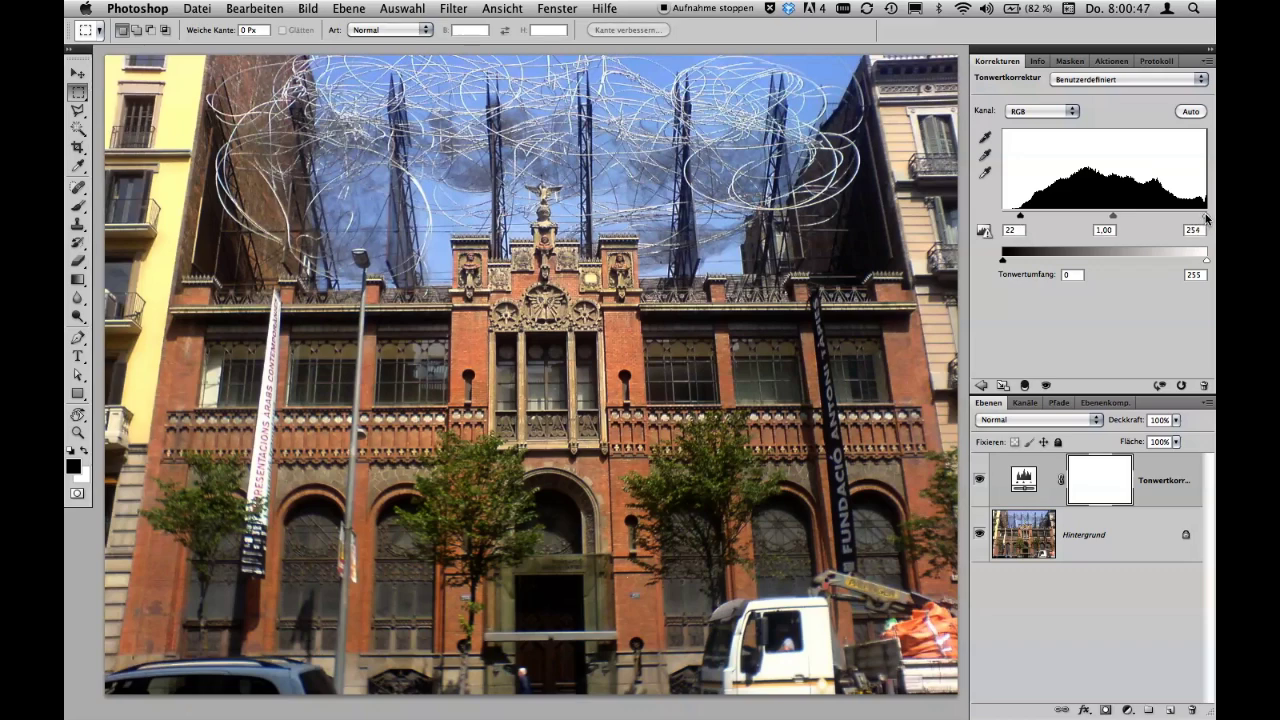
{"action": "left_click_drag", "start_coordinate": [1206, 217], "coordinate": [1178, 218]}
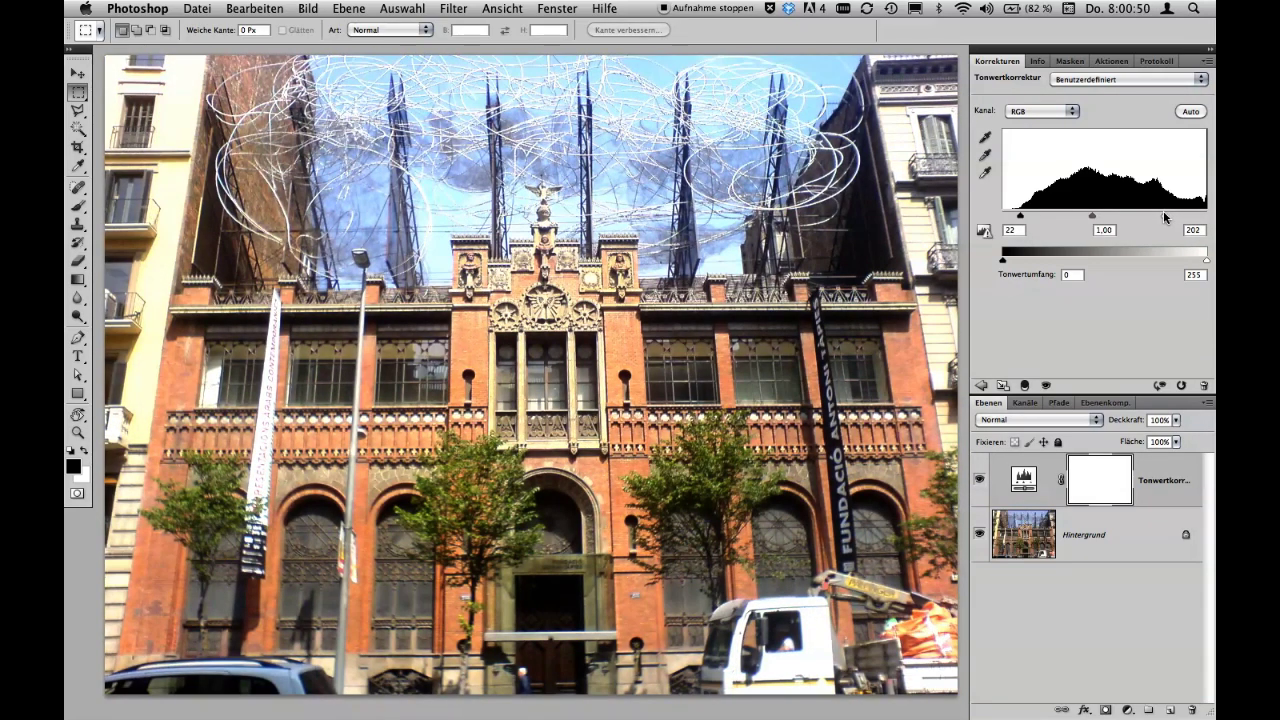
{"action": "left_click_drag", "start_coordinate": [1178, 218], "coordinate": [1136, 215]}
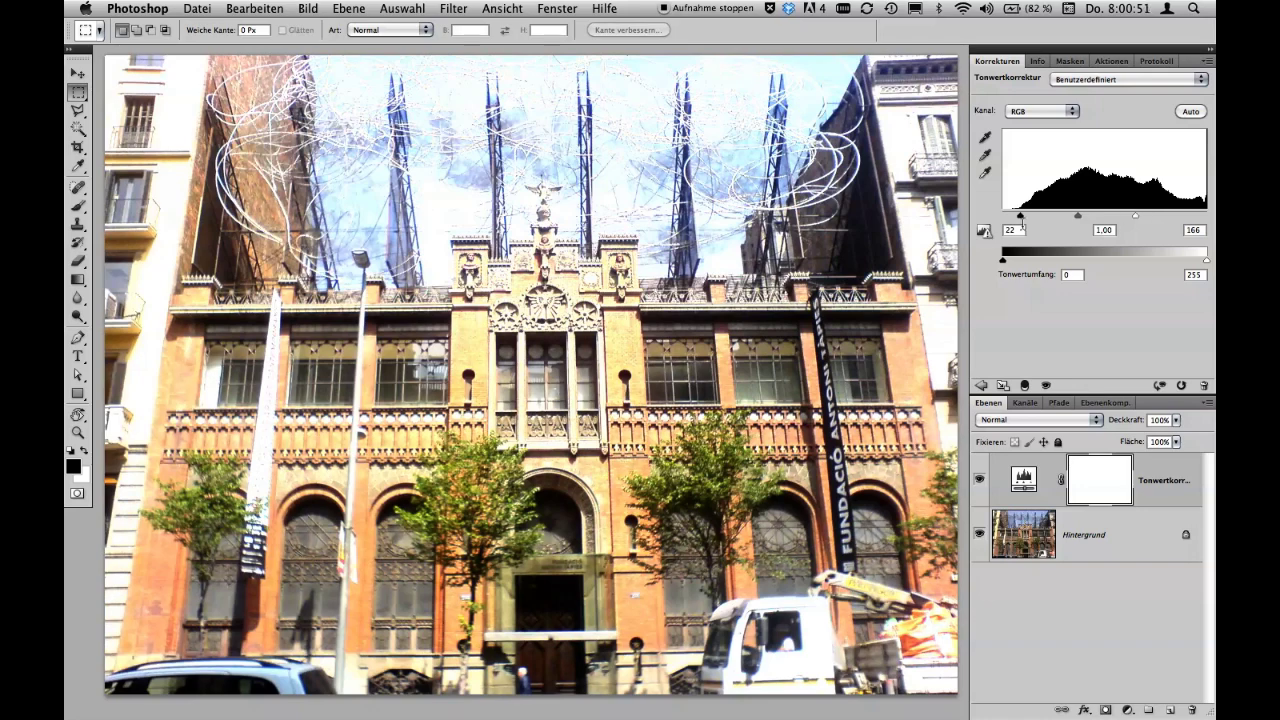
{"action": "left_click_drag", "start_coordinate": [1020, 216], "coordinate": [1043, 218]}
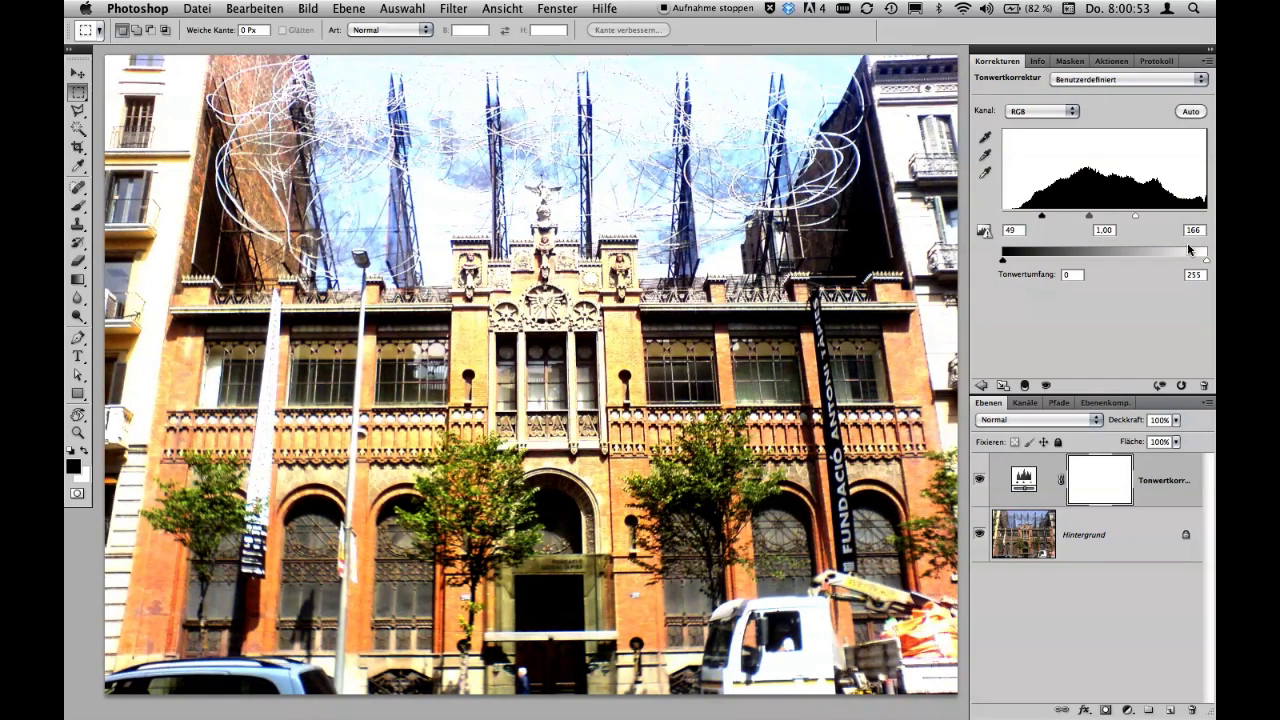
{"action": "left_click_drag", "start_coordinate": [1135, 218], "coordinate": [1170, 215]}
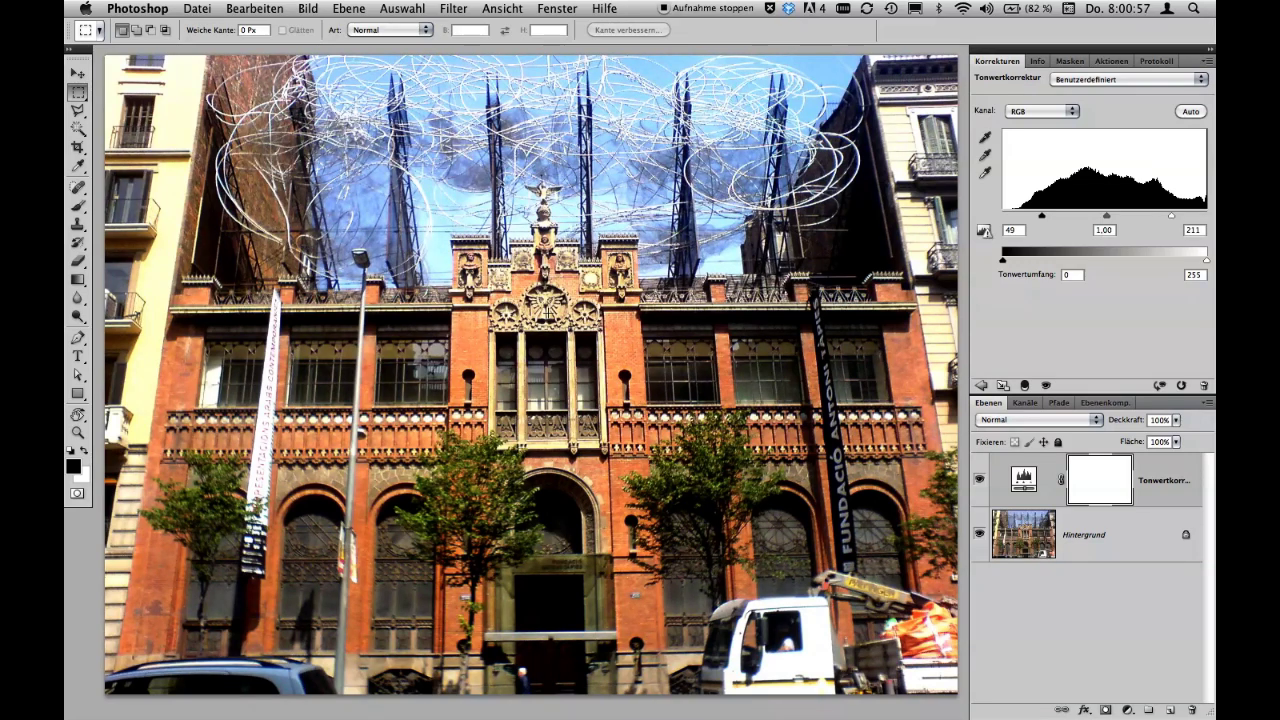
Toggle the Levels layer to compare, then settle on black 22, gamma 1.00, white 255
{"action": "left_click", "coordinate": [979, 480]}
{"action": "left_click", "coordinate": [979, 480]}
{"action": "left_click_drag", "start_coordinate": [1042, 215], "coordinate": [1070, 218]}
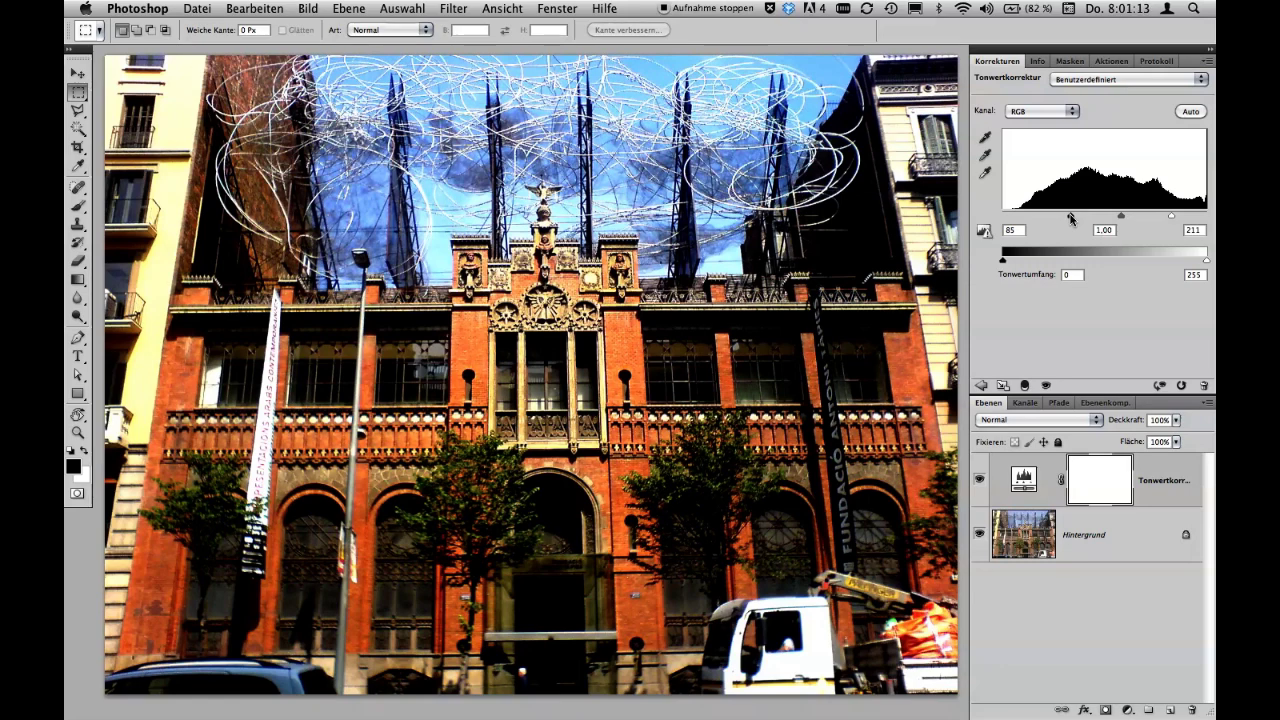
{"action": "left_click_drag", "start_coordinate": [1070, 218], "coordinate": [1020, 217]}
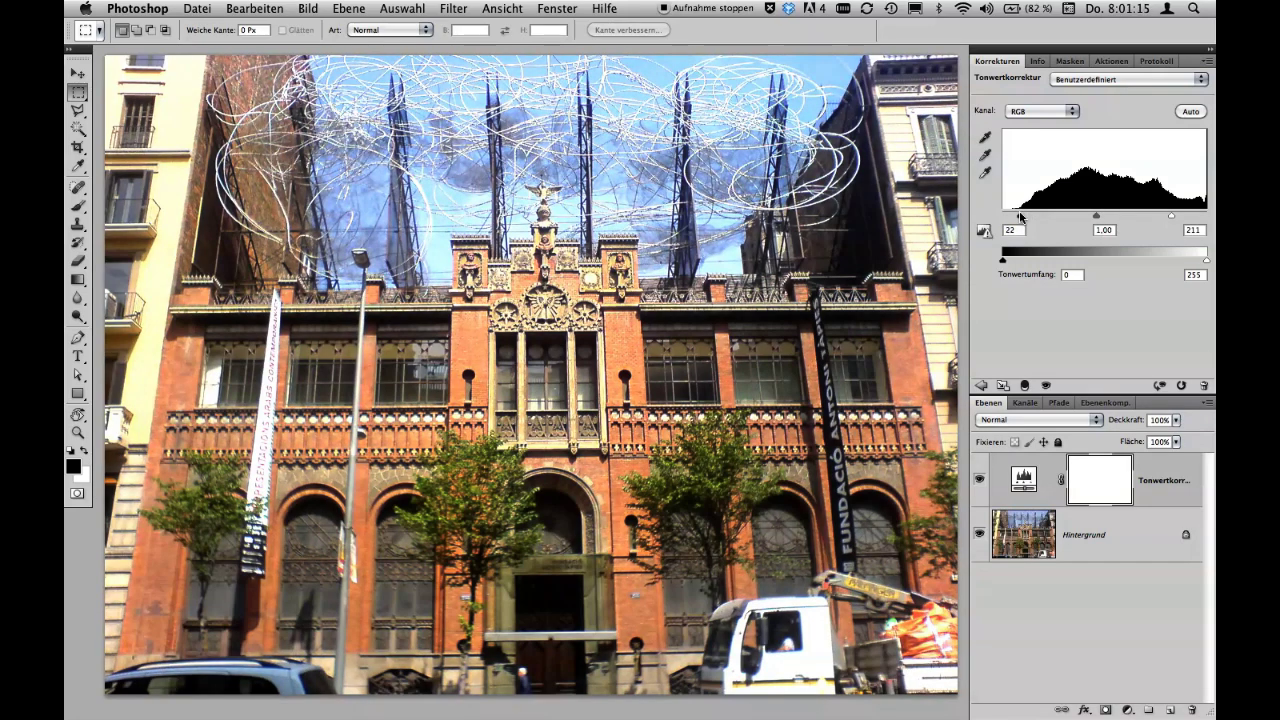
{"action": "left_click_drag", "start_coordinate": [1172, 216], "coordinate": [1206, 216]}
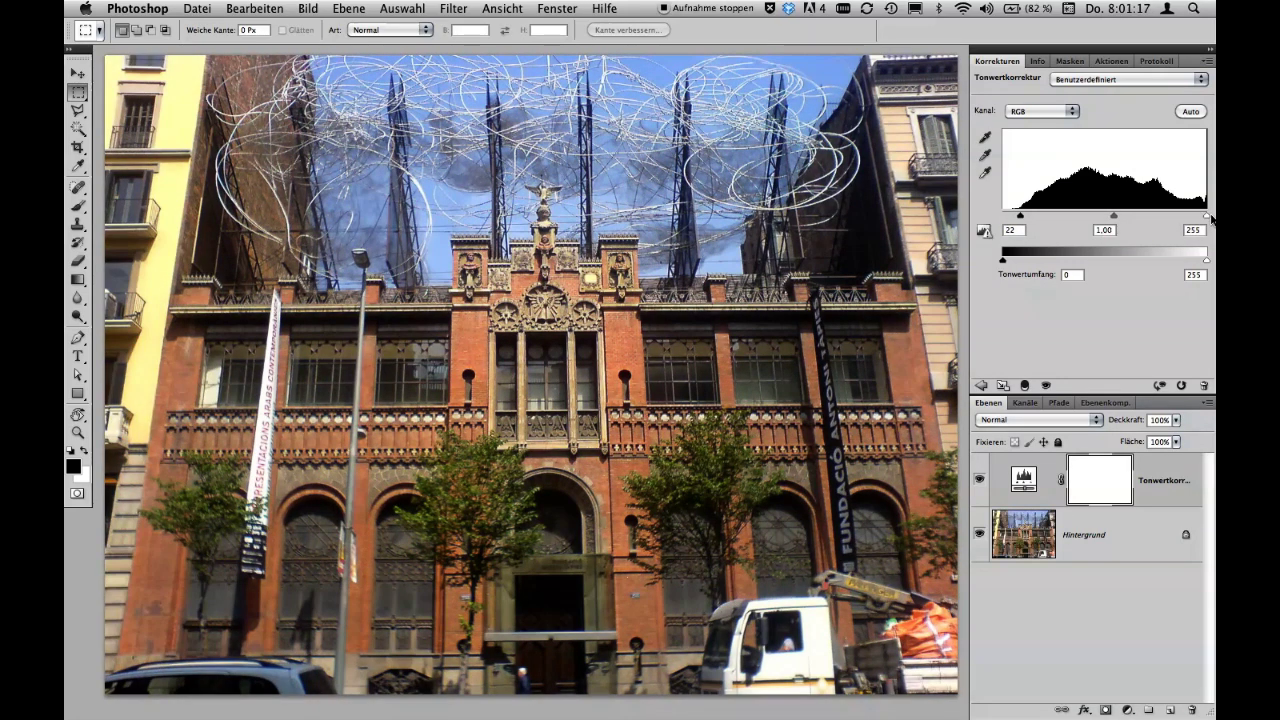
{"action": "left_click", "coordinate": [1095, 79]}
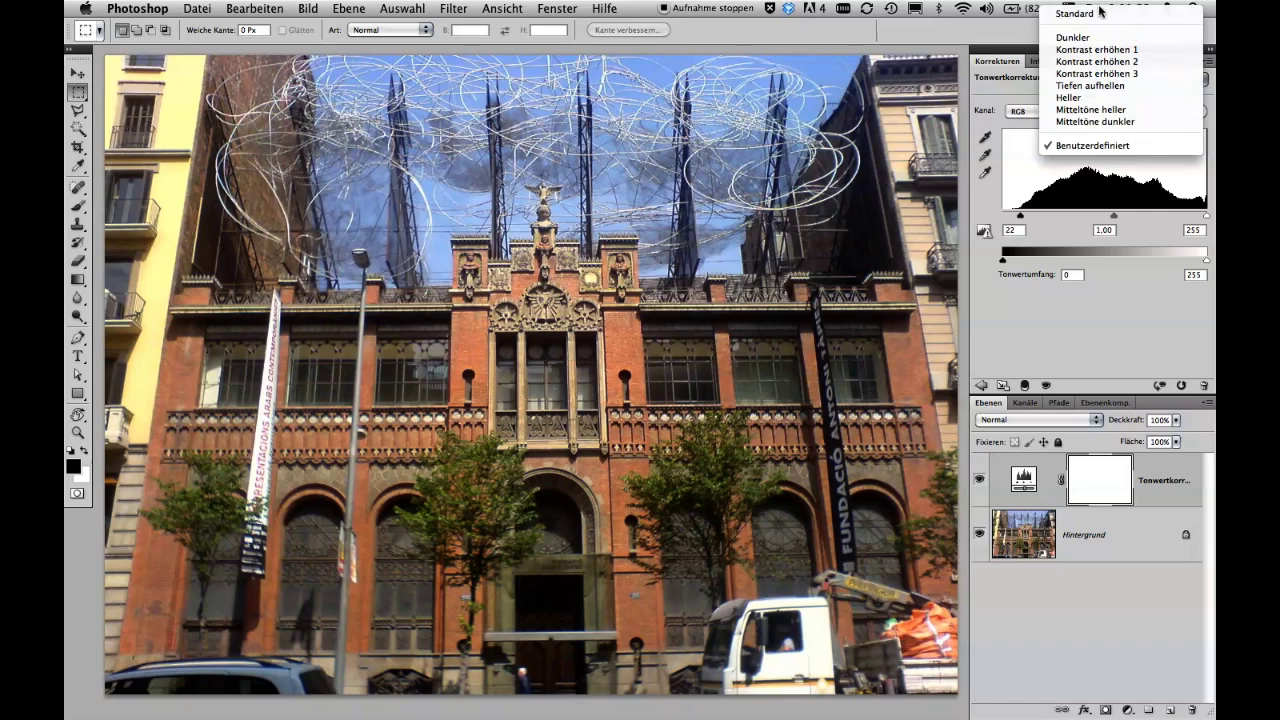
Reset Levels to the Standard preset and raise the red channel's black input to 21
{"action": "left_click", "coordinate": [1104, 18]}
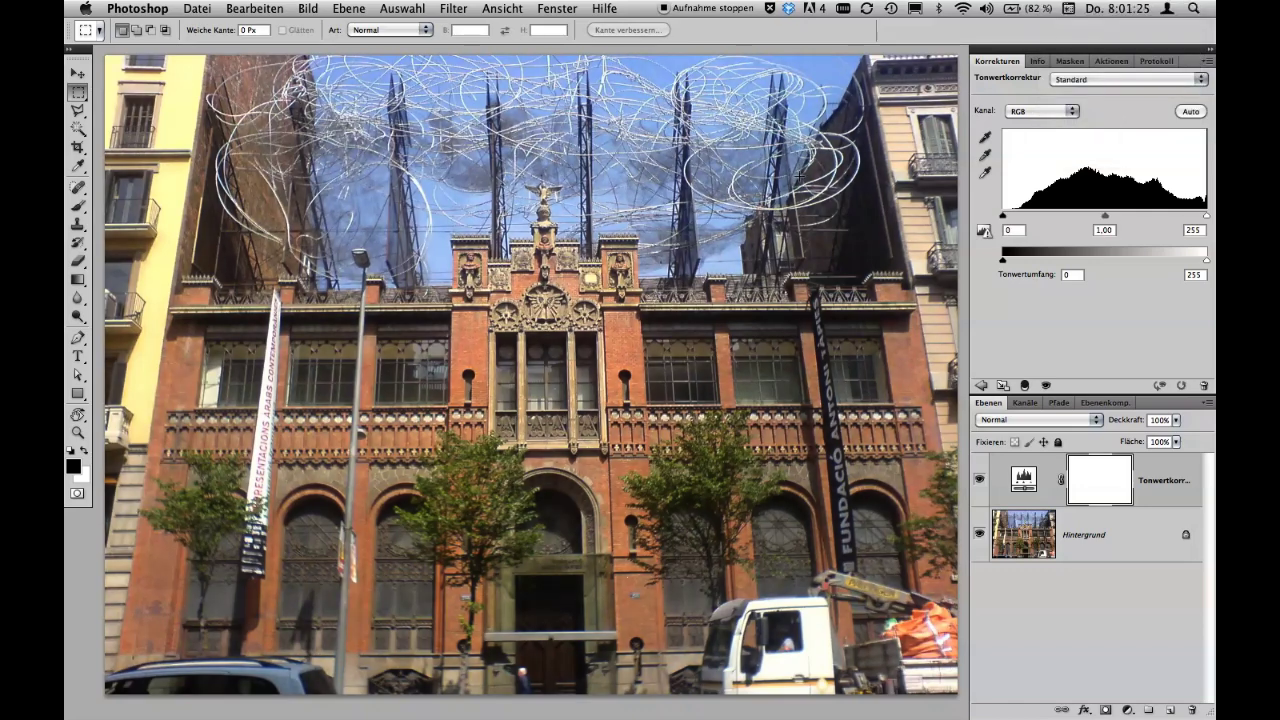
{"action": "left_click", "coordinate": [1045, 118]}
{"action": "left_click", "coordinate": [1047, 128]}
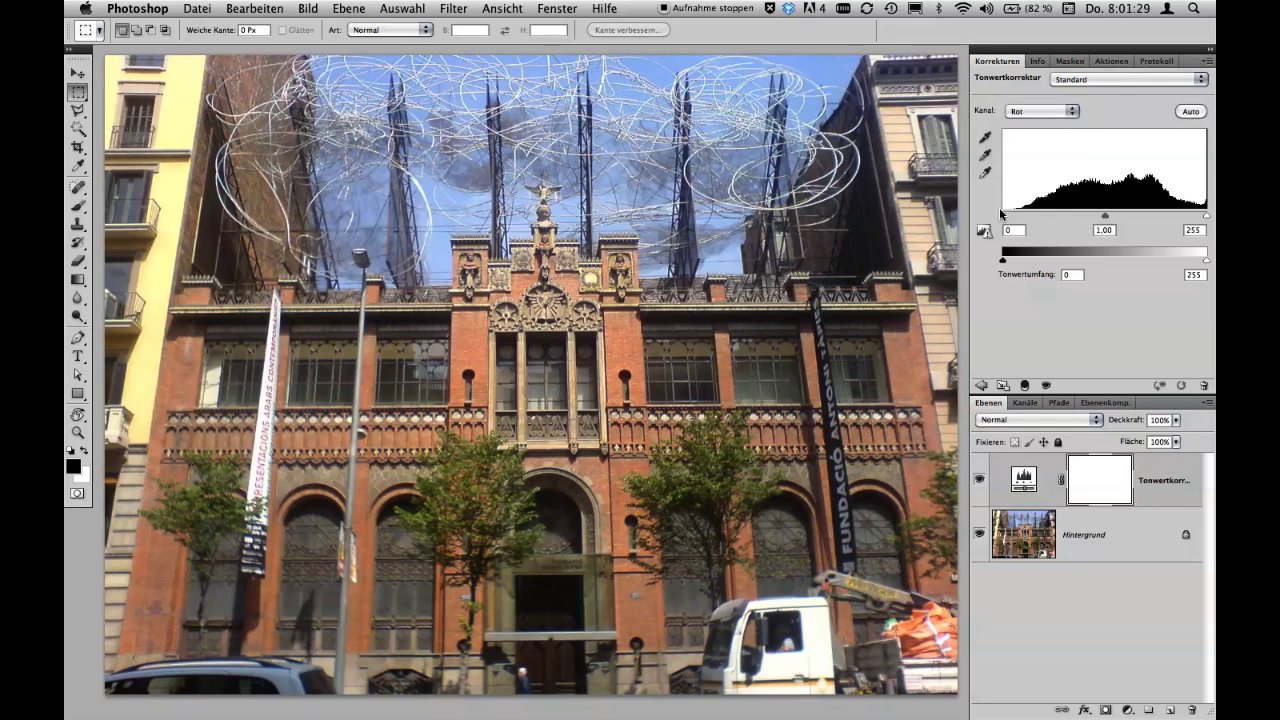
{"action": "left_click_drag", "start_coordinate": [1002, 214], "coordinate": [1019, 215]}
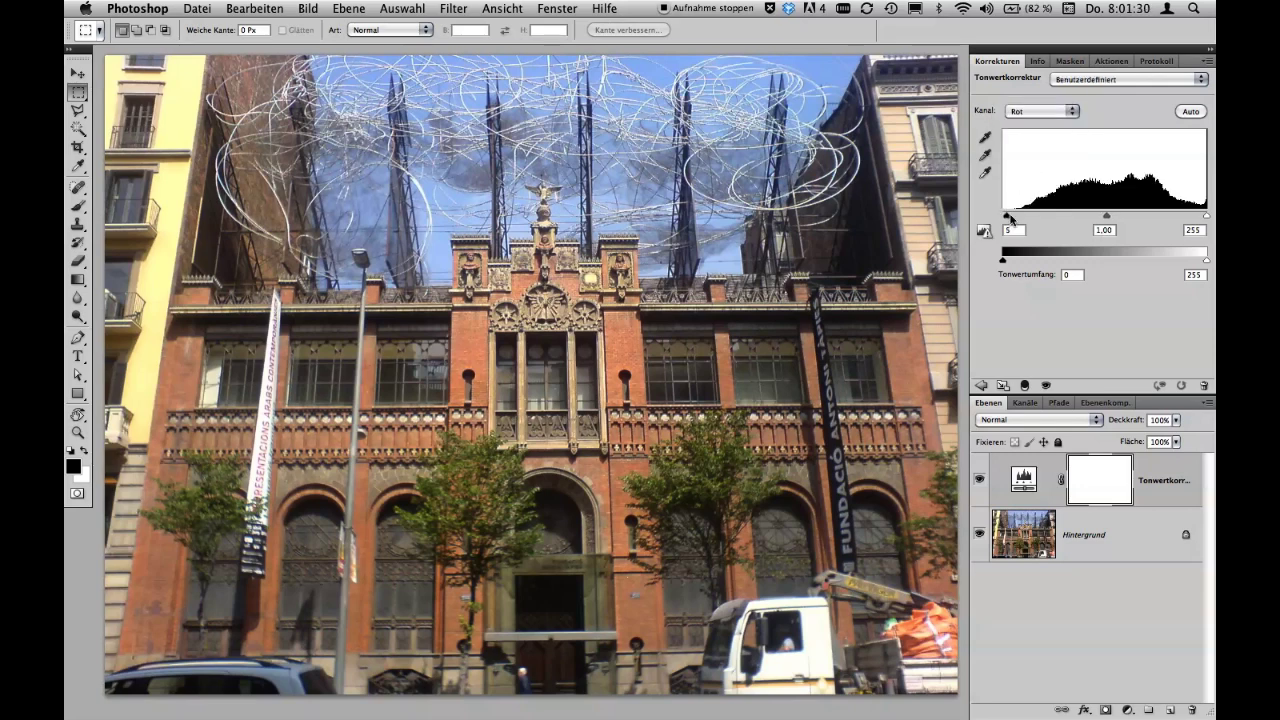
Raise the black input levels of the green and blue channels
{"action": "left_click", "coordinate": [1043, 116]}
{"action": "left_click_drag", "start_coordinate": [1003, 215], "coordinate": [1020, 216]}
{"action": "left_click", "coordinate": [1022, 112]}
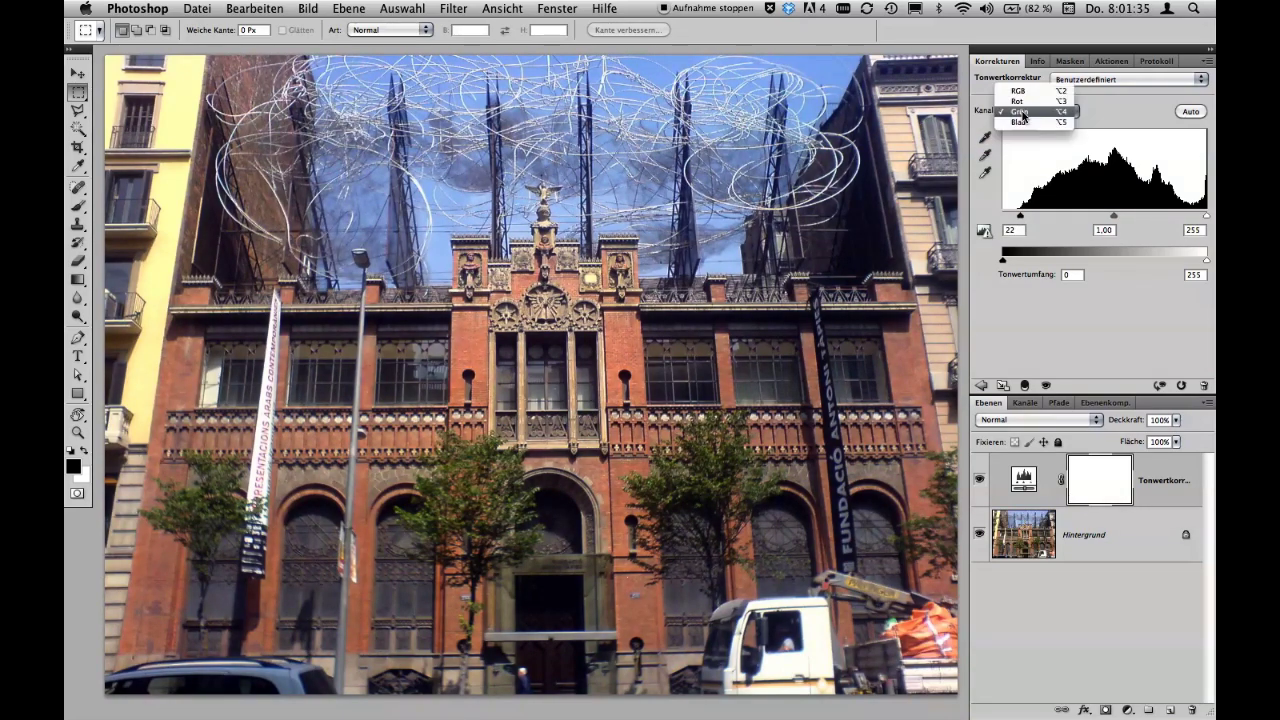
{"action": "left_click", "coordinate": [1020, 122]}
{"action": "left_click_drag", "start_coordinate": [1003, 215], "coordinate": [1024, 214]}
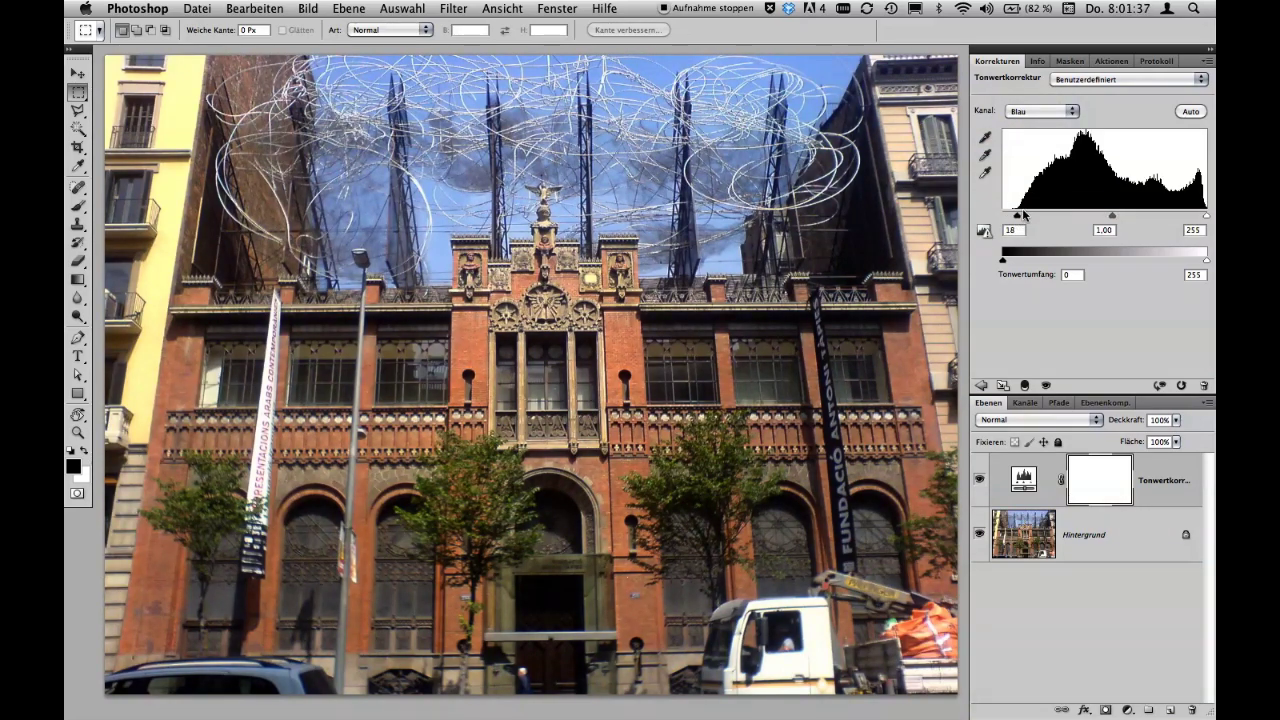
Apply an Auto levels correction, then step through the channels back to composite RGB
{"action": "left_click", "coordinate": [1192, 111]}
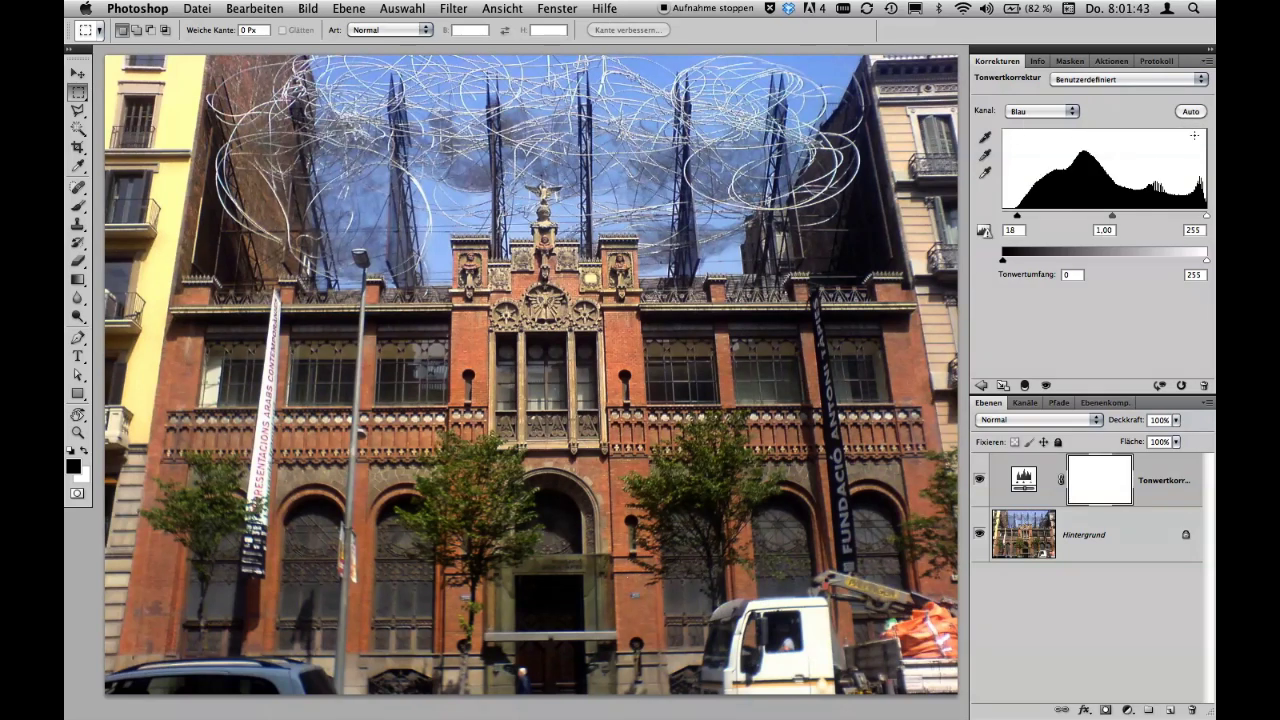
{"action": "left_click", "coordinate": [1042, 111]}
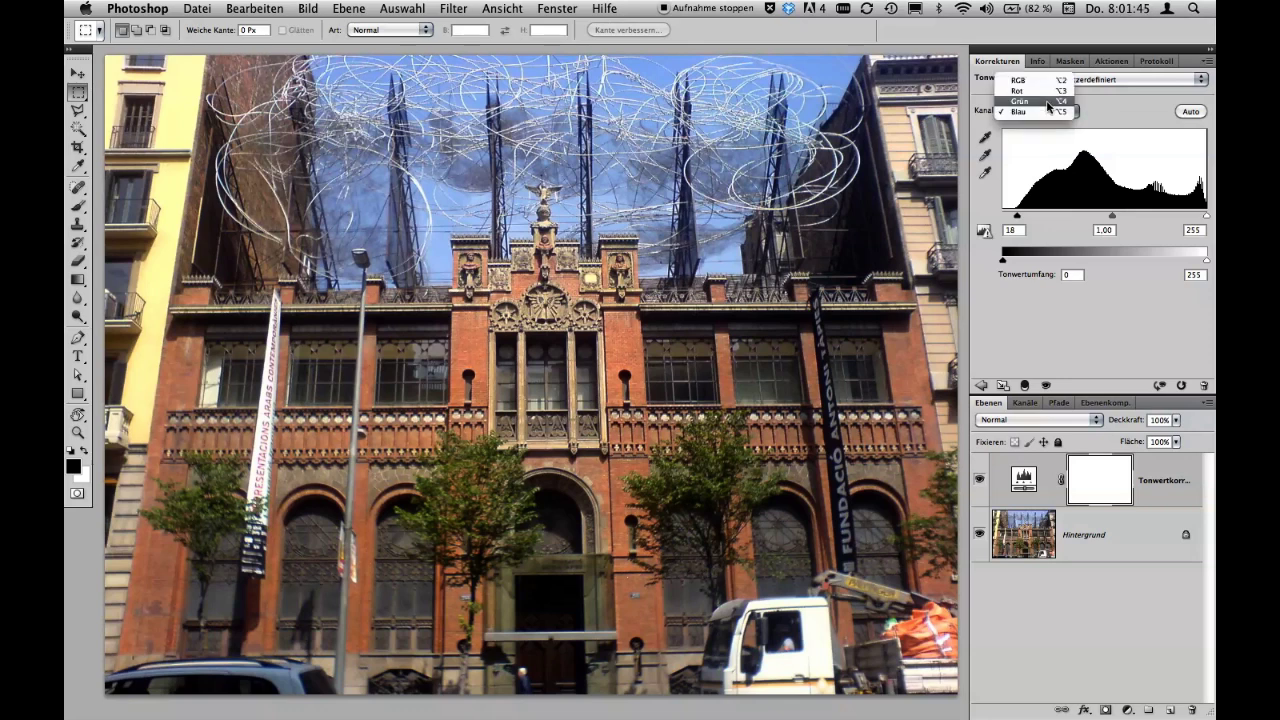
{"action": "left_click", "coordinate": [1030, 98]}
{"action": "left_click", "coordinate": [1030, 112]}
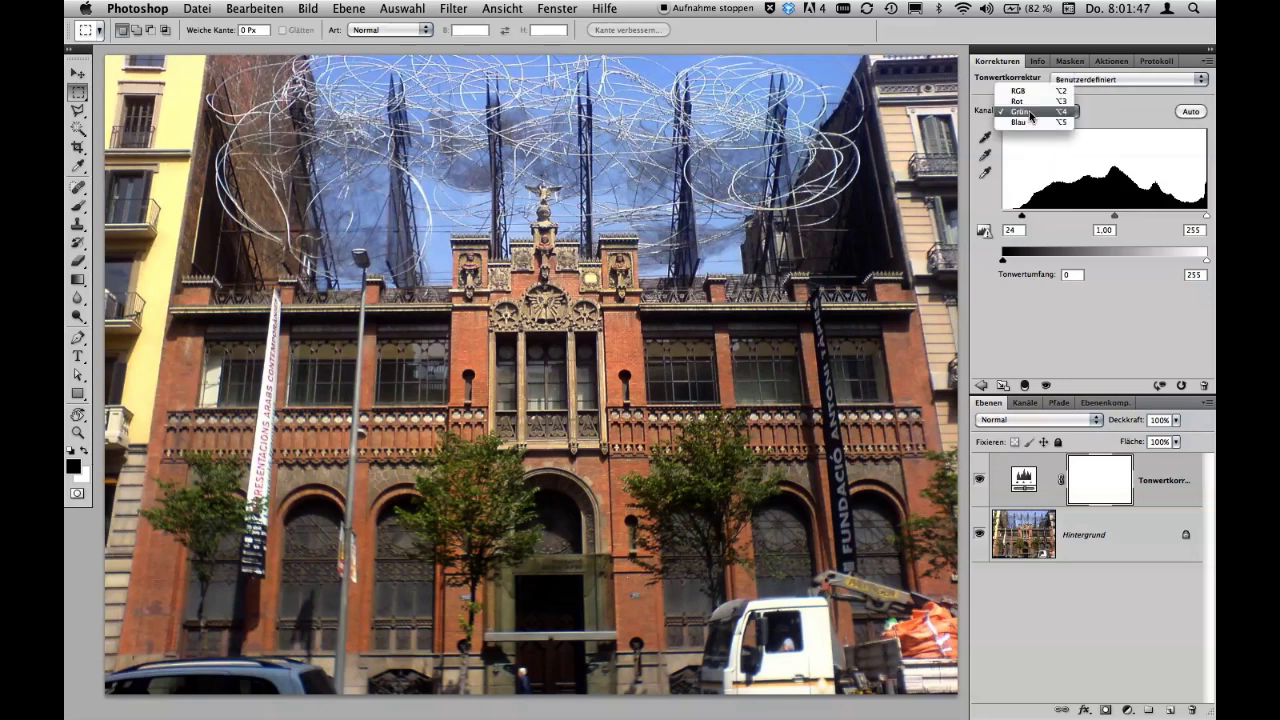
{"action": "left_click", "coordinate": [1033, 103]}
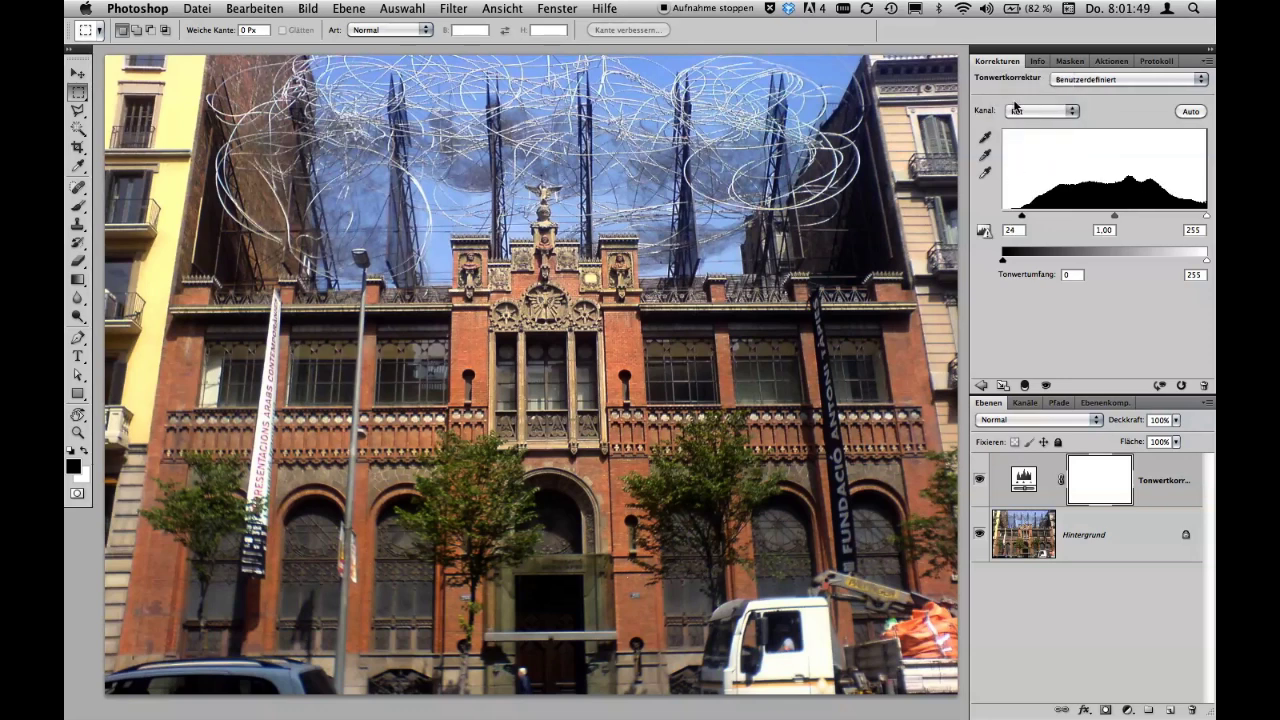
{"action": "left_click", "coordinate": [1030, 117]}
{"action": "left_click", "coordinate": [1030, 99]}
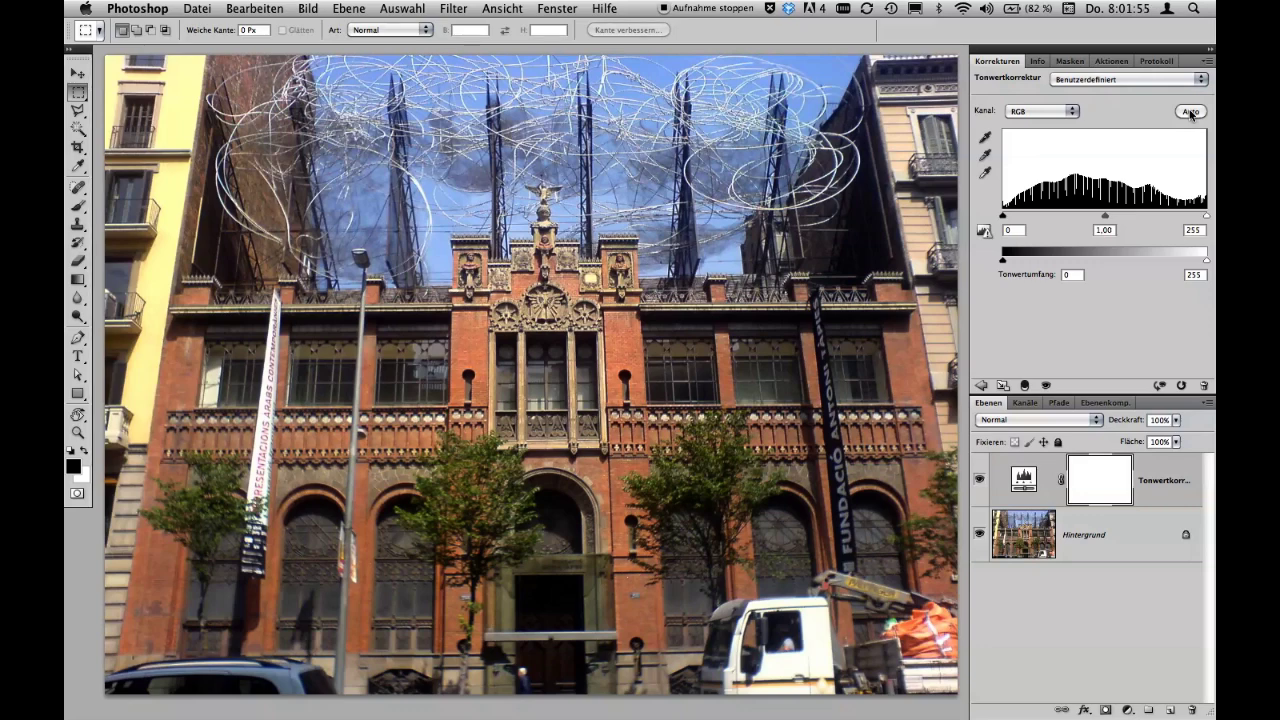
Reset the Levels preset to Standard and apply an Auto tonal correction
{"action": "left_click", "coordinate": [1128, 79]}
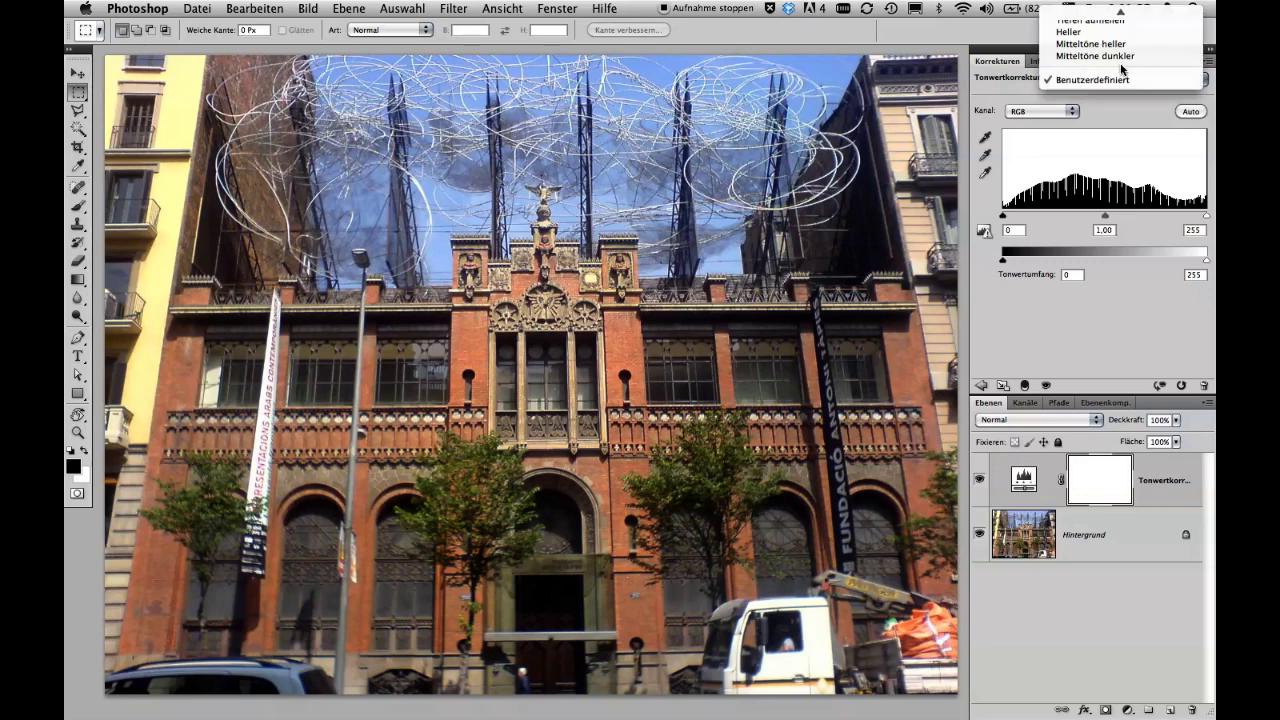
{"action": "left_click", "coordinate": [1117, 8]}
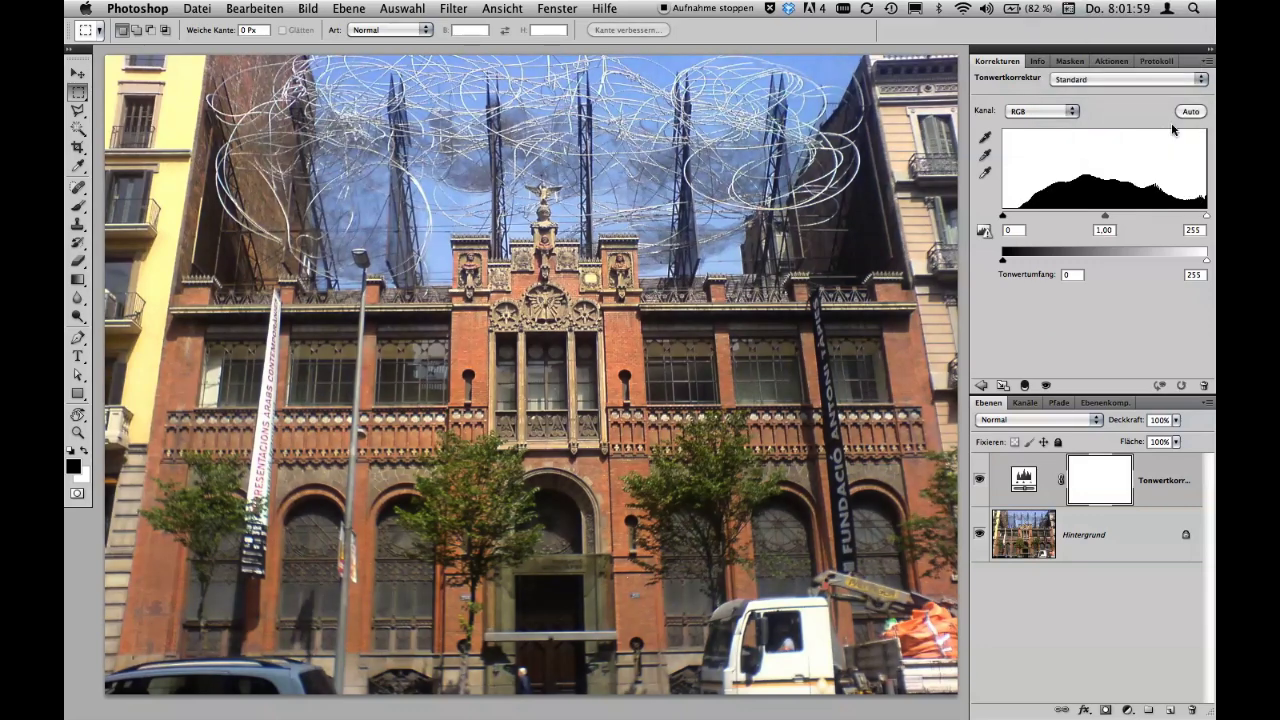
{"action": "left_click", "coordinate": [1191, 112]}
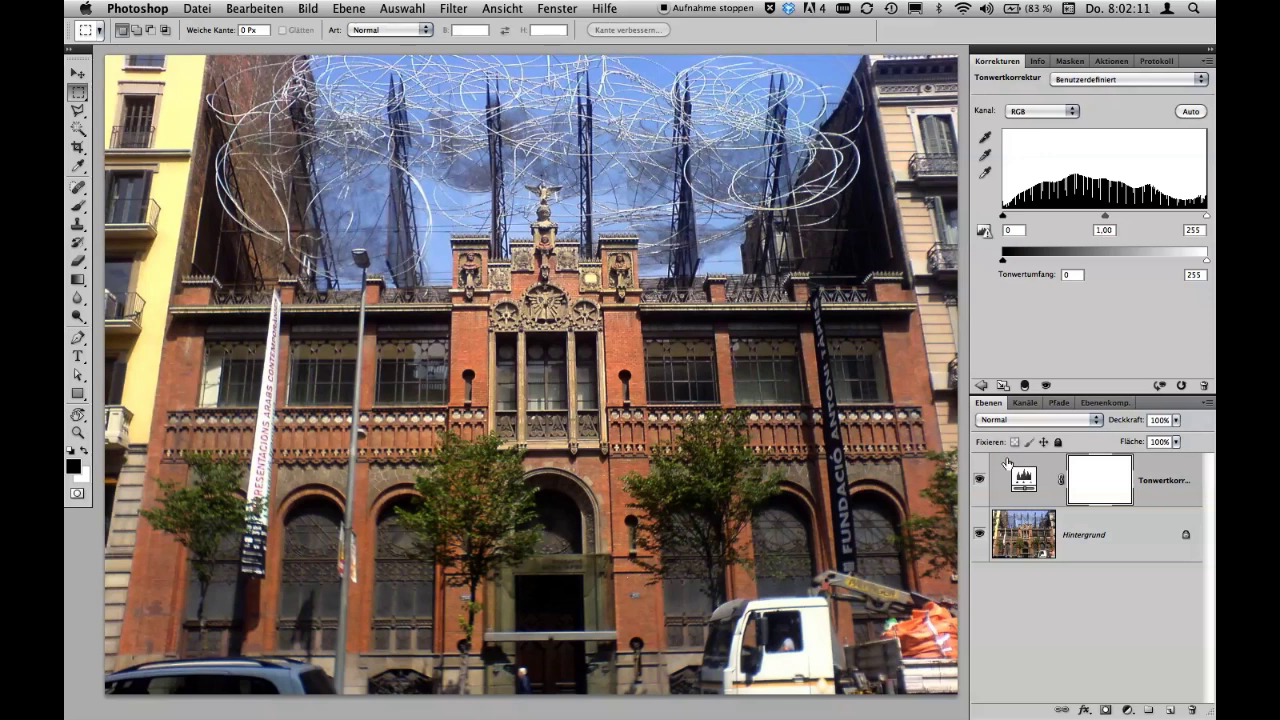
Add a Hue/Saturation adjustment layer and preview hue shifts toward magenta and cyan
{"action": "left_click", "coordinate": [1126, 711]}
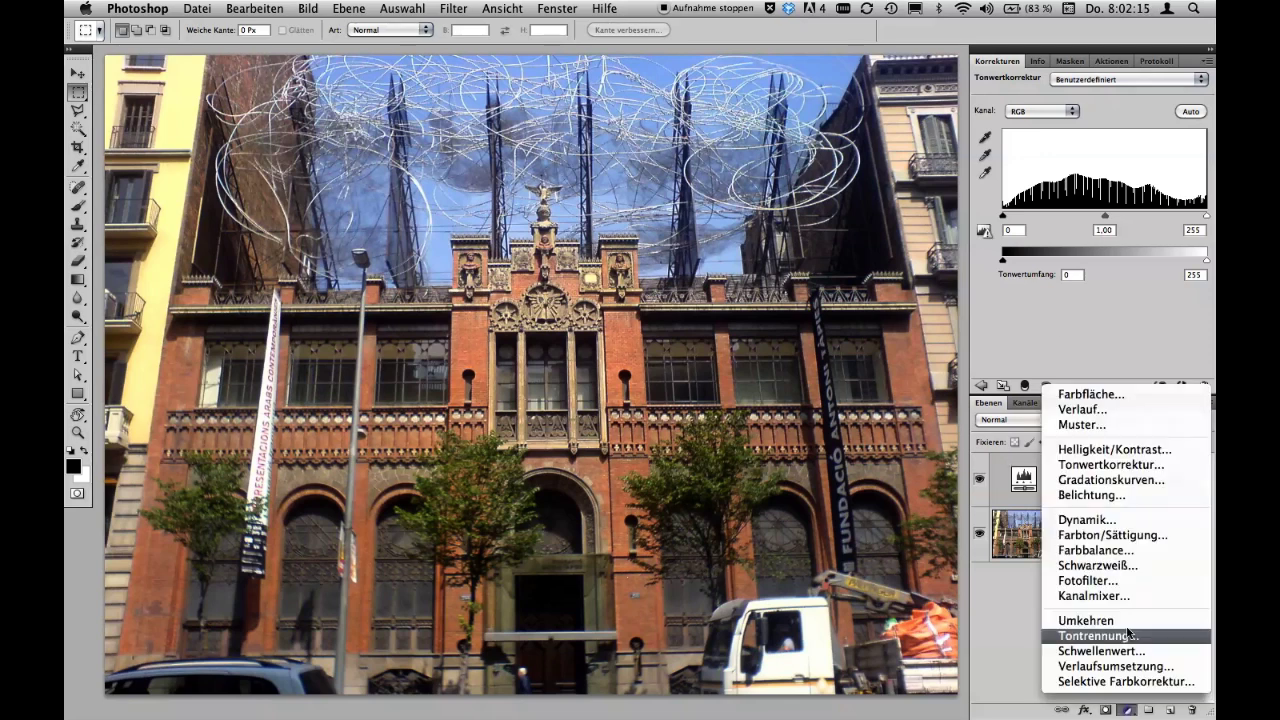
{"action": "left_click", "coordinate": [1121, 537]}
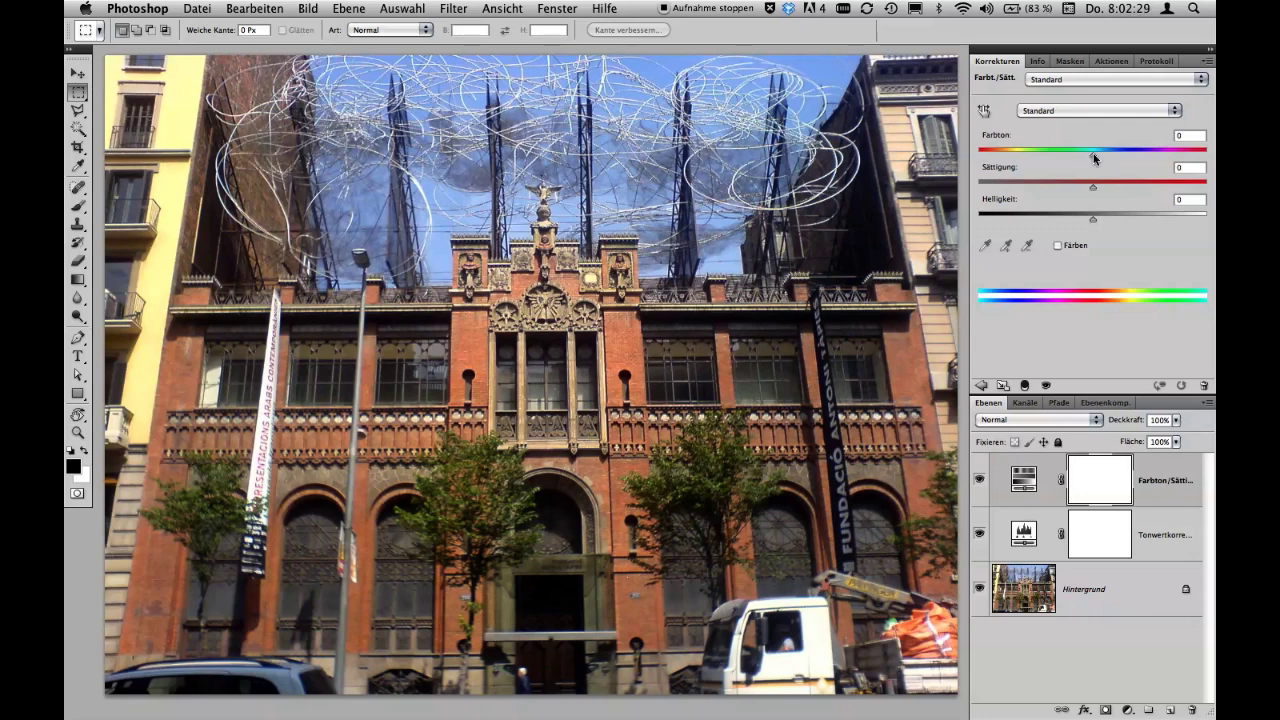
{"action": "mouse_move", "coordinate": [1090, 156]}
{"action": "left_mouse_down"}
{"action": "mouse_move", "coordinate": [1071, 156]}
{"action": "mouse_move", "coordinate": [1154, 168]}
{"action": "mouse_move", "coordinate": [1066, 160]}
{"action": "mouse_move", "coordinate": [1131, 170]}
{"action": "left_mouse_up"}
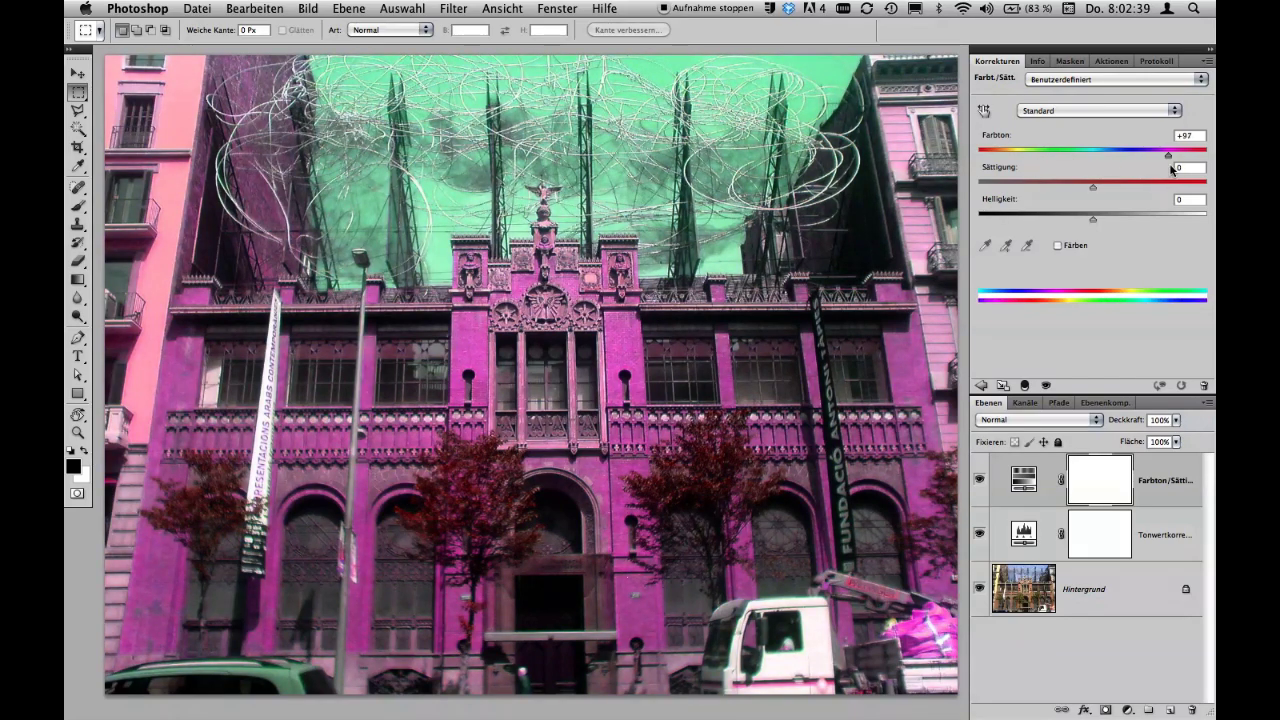
{"action": "mouse_move", "coordinate": [1131, 170]}
{"action": "left_mouse_down"}
{"action": "mouse_move", "coordinate": [1023, 166]}
{"action": "mouse_move", "coordinate": [1094, 166]}
{"action": "left_mouse_up"}
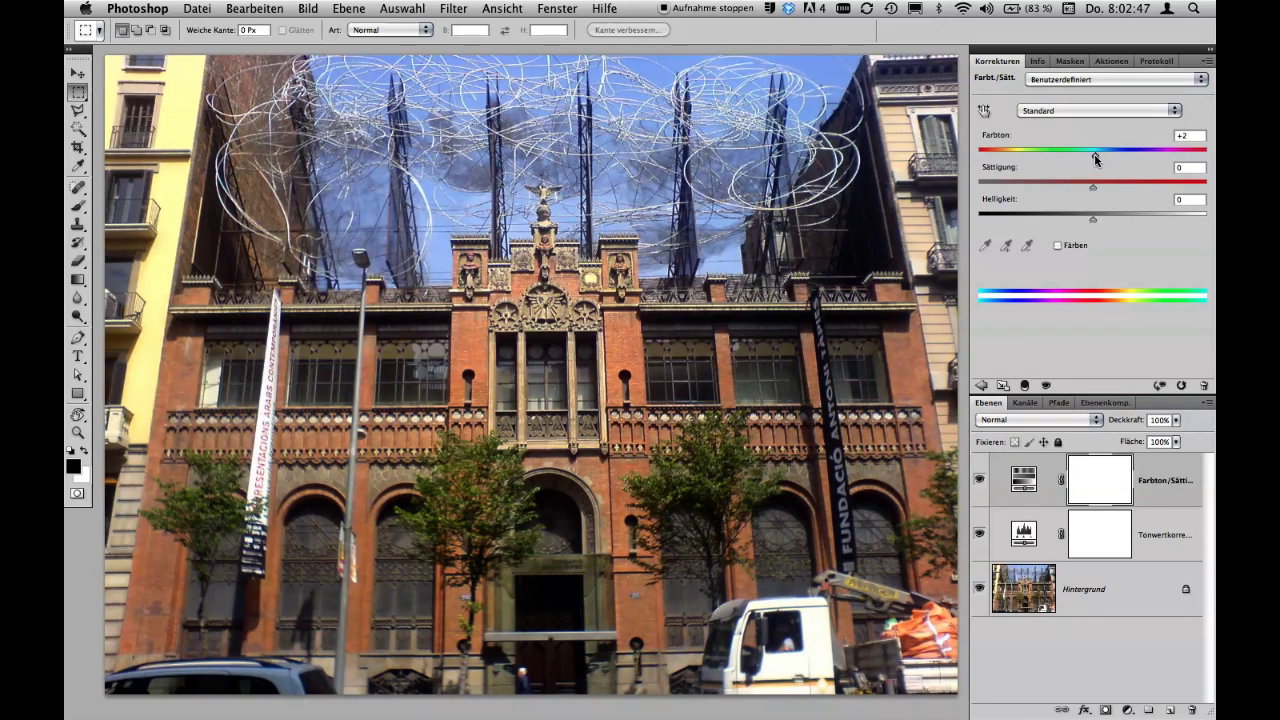
Try hue values of +13 and -5, then return the hue shift to 0
{"action": "left_click_drag", "start_coordinate": [1095, 158], "coordinate": [1093, 158]}
{"action": "mouse_move", "coordinate": [1092, 155]}
{"action": "left_mouse_down"}
{"action": "mouse_move", "coordinate": [1106, 155]}
{"action": "mouse_move", "coordinate": [1065, 157]}
{"action": "mouse_move", "coordinate": [1093, 158]}
{"action": "left_mouse_up"}
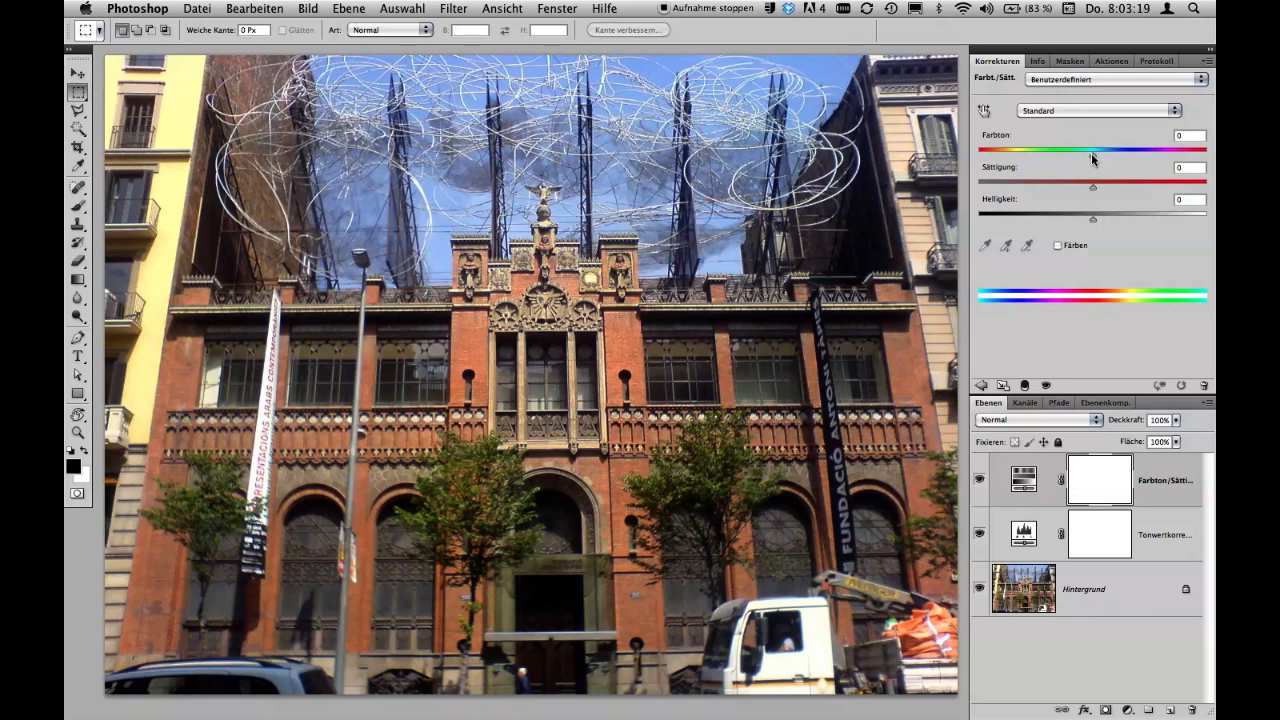
{"action": "left_click_drag", "start_coordinate": [1095, 153], "coordinate": [1088, 158]}
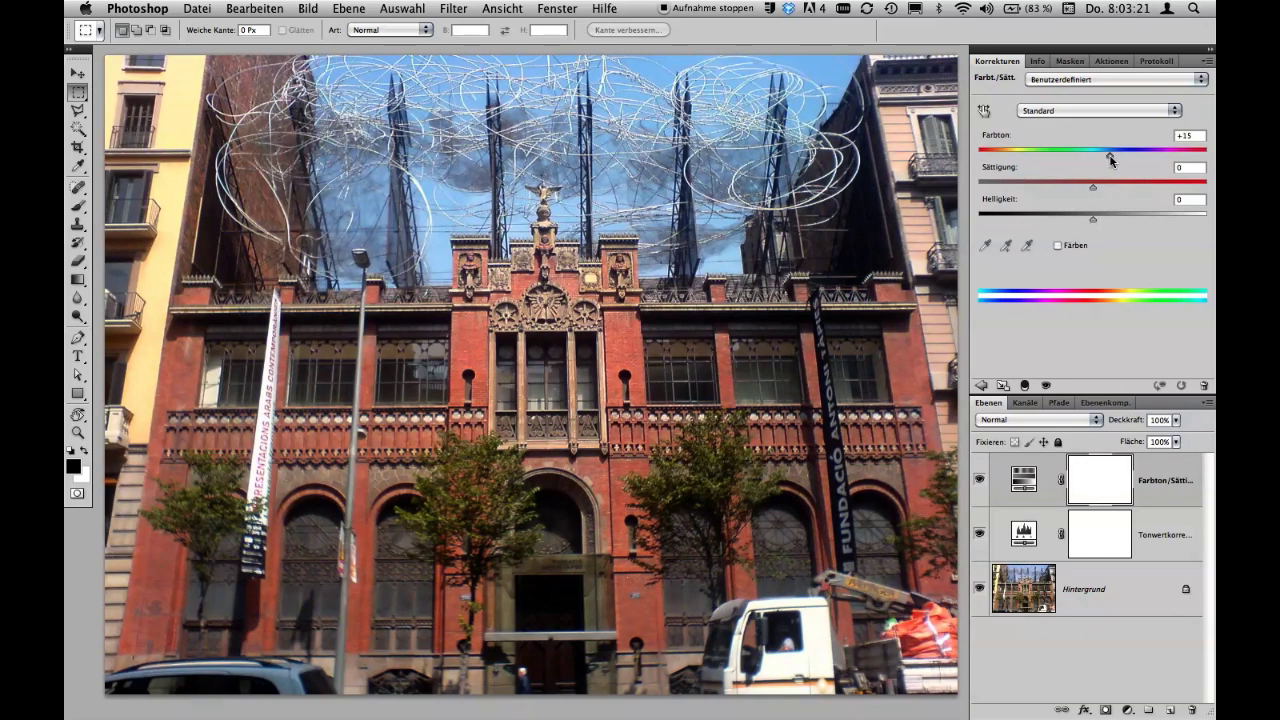
{"action": "left_click_drag", "start_coordinate": [1088, 158], "coordinate": [1091, 159]}
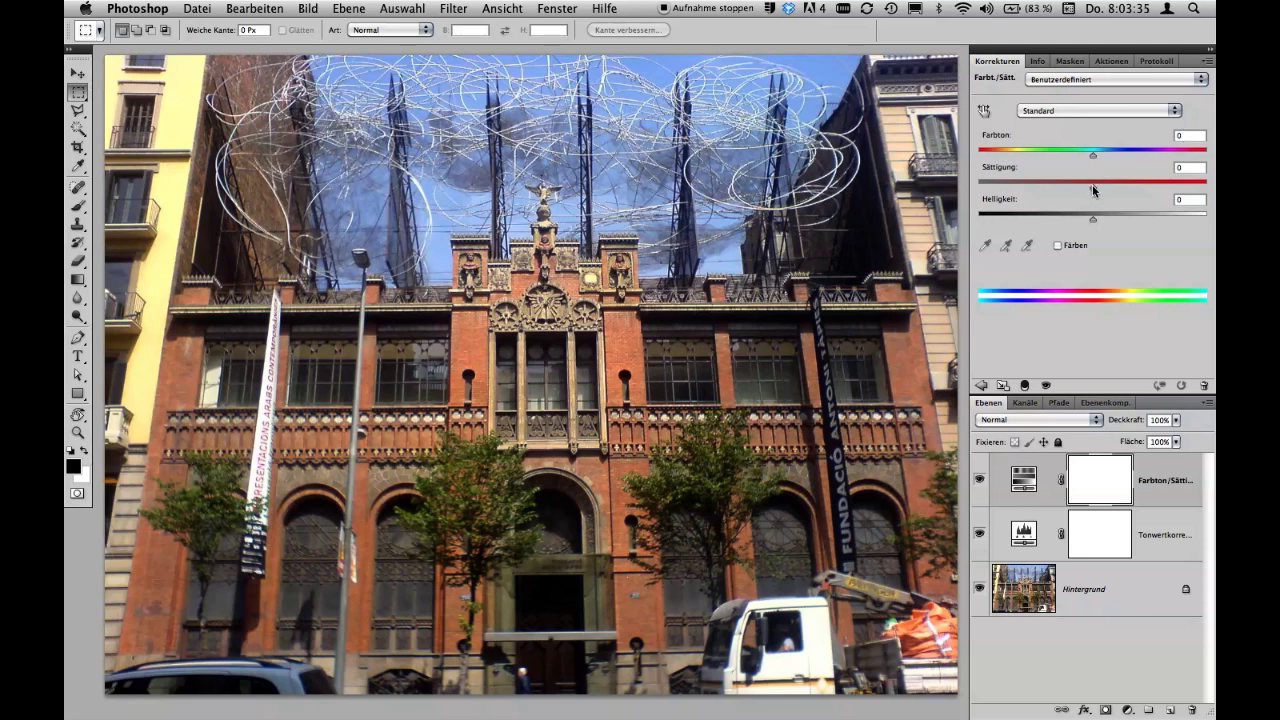
Preview saturation at -100 and +100, then bring it back to about +1
{"action": "mouse_move", "coordinate": [1093, 185]}
{"action": "left_mouse_down"}
{"action": "mouse_move", "coordinate": [976, 188]}
{"action": "mouse_move", "coordinate": [1036, 189]}
{"action": "left_mouse_up"}
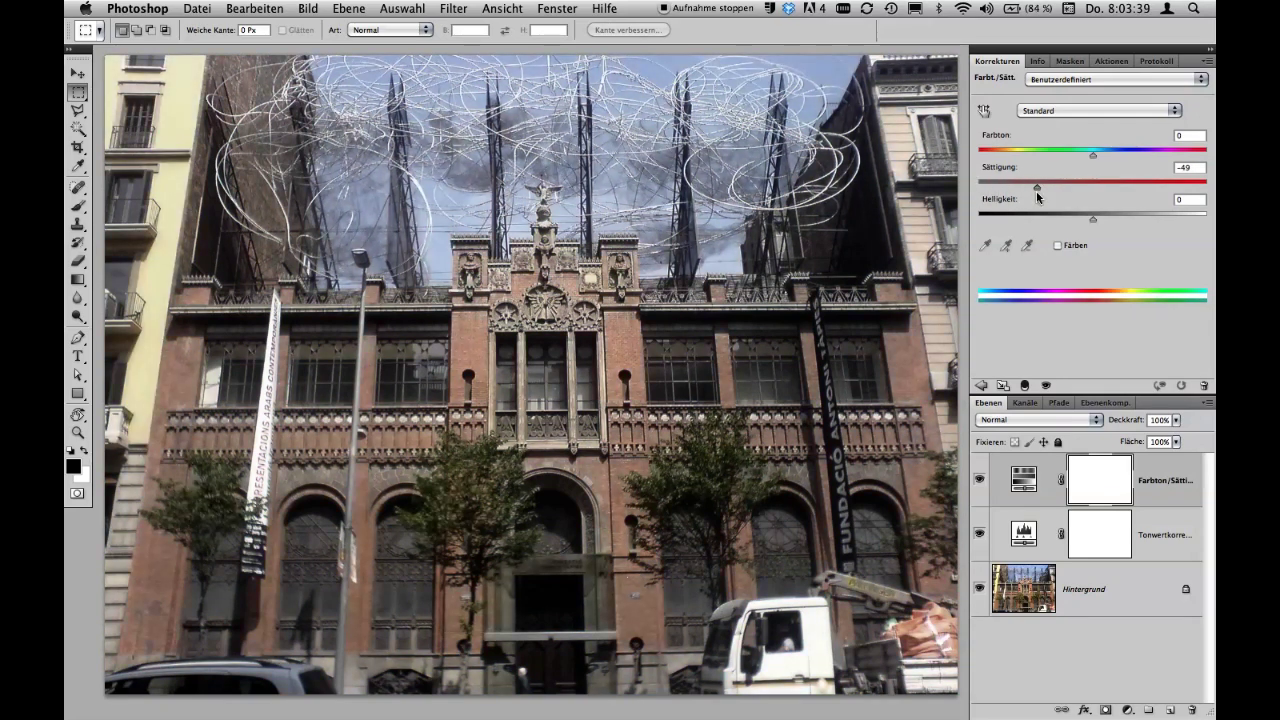
{"action": "mouse_move", "coordinate": [1036, 188]}
{"action": "left_mouse_down"}
{"action": "mouse_move", "coordinate": [976, 188]}
{"action": "mouse_move", "coordinate": [1209, 194]}
{"action": "left_mouse_up"}
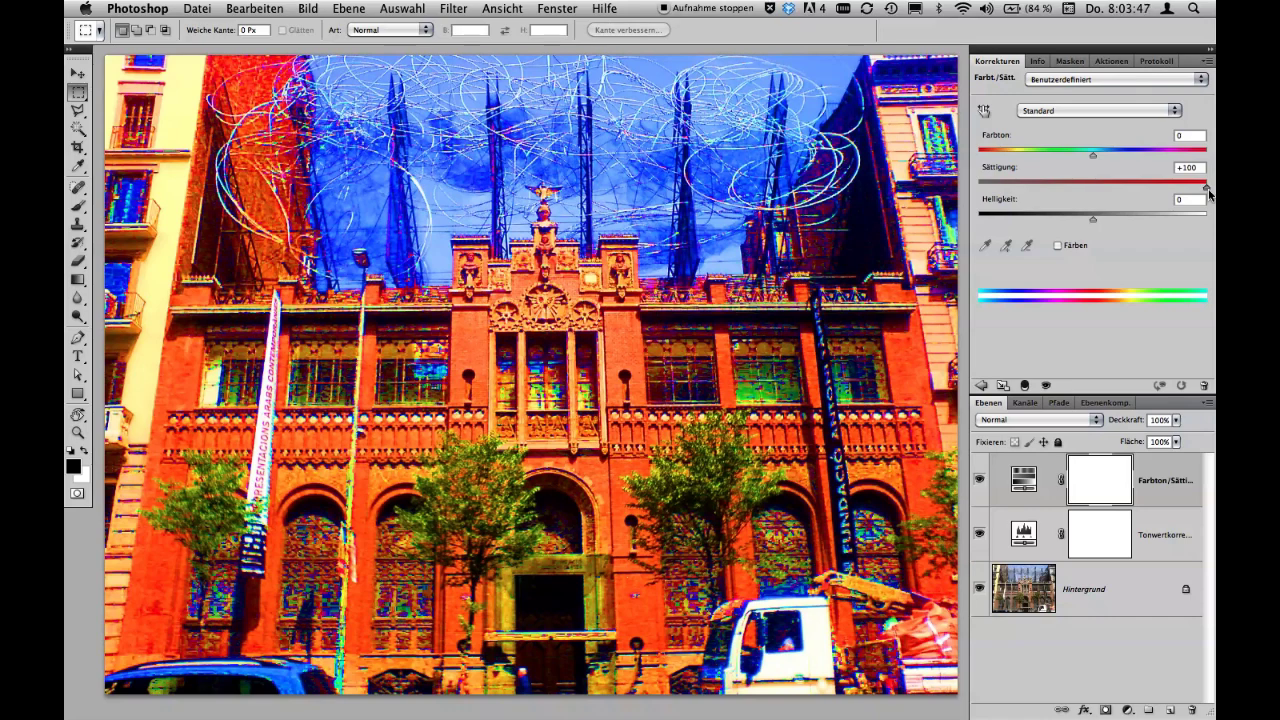
{"action": "left_click_drag", "start_coordinate": [1209, 194], "coordinate": [1093, 193]}
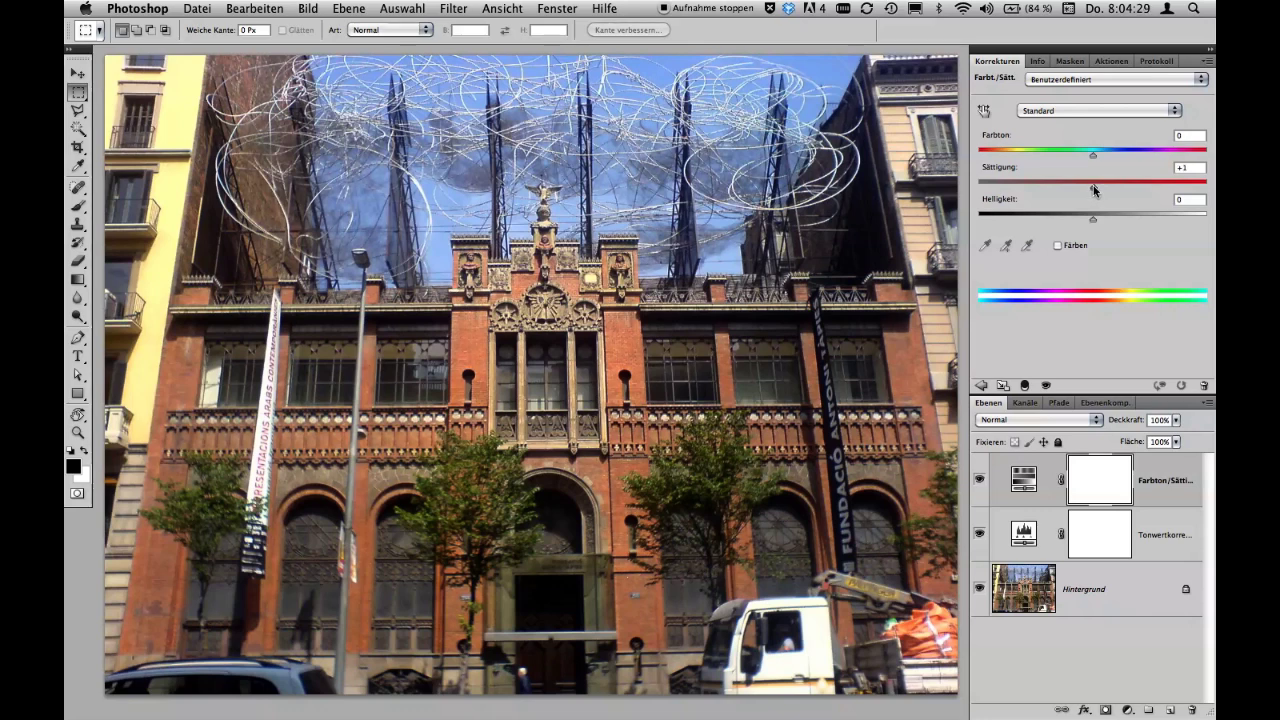
Preview negative saturation around -26, then push saturation to the maximum +100
{"action": "mouse_move", "coordinate": [1093, 186]}
{"action": "left_mouse_down"}
{"action": "mouse_move", "coordinate": [1207, 186]}
{"action": "mouse_move", "coordinate": [1092, 186]}
{"action": "left_mouse_up"}
{"action": "mouse_move", "coordinate": [1090, 186]}
{"action": "left_mouse_down"}
{"action": "mouse_move", "coordinate": [975, 186]}
{"action": "mouse_move", "coordinate": [1090, 193]}
{"action": "mouse_move", "coordinate": [1067, 193]}
{"action": "left_mouse_up"}
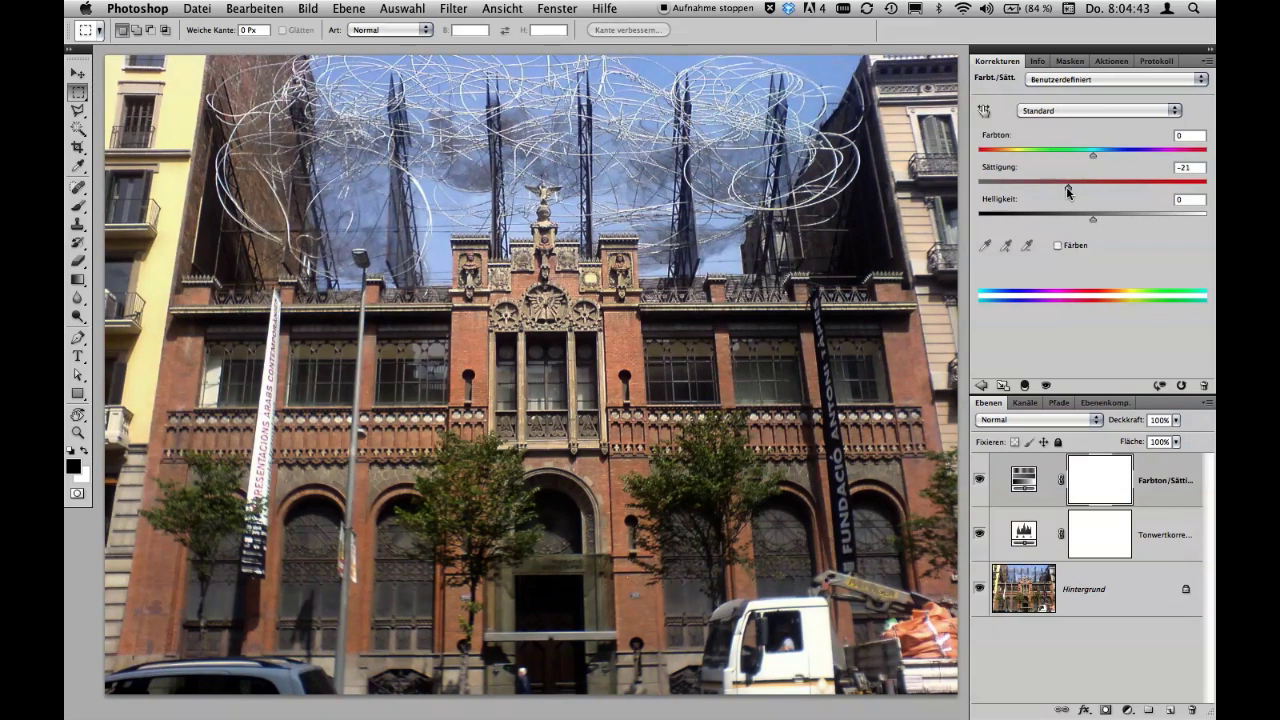
{"action": "left_click", "coordinate": [1063, 189]}
{"action": "mouse_move", "coordinate": [1080, 188]}
{"action": "left_mouse_down"}
{"action": "mouse_move", "coordinate": [1056, 185]}
{"action": "mouse_move", "coordinate": [1092, 190]}
{"action": "left_mouse_up"}
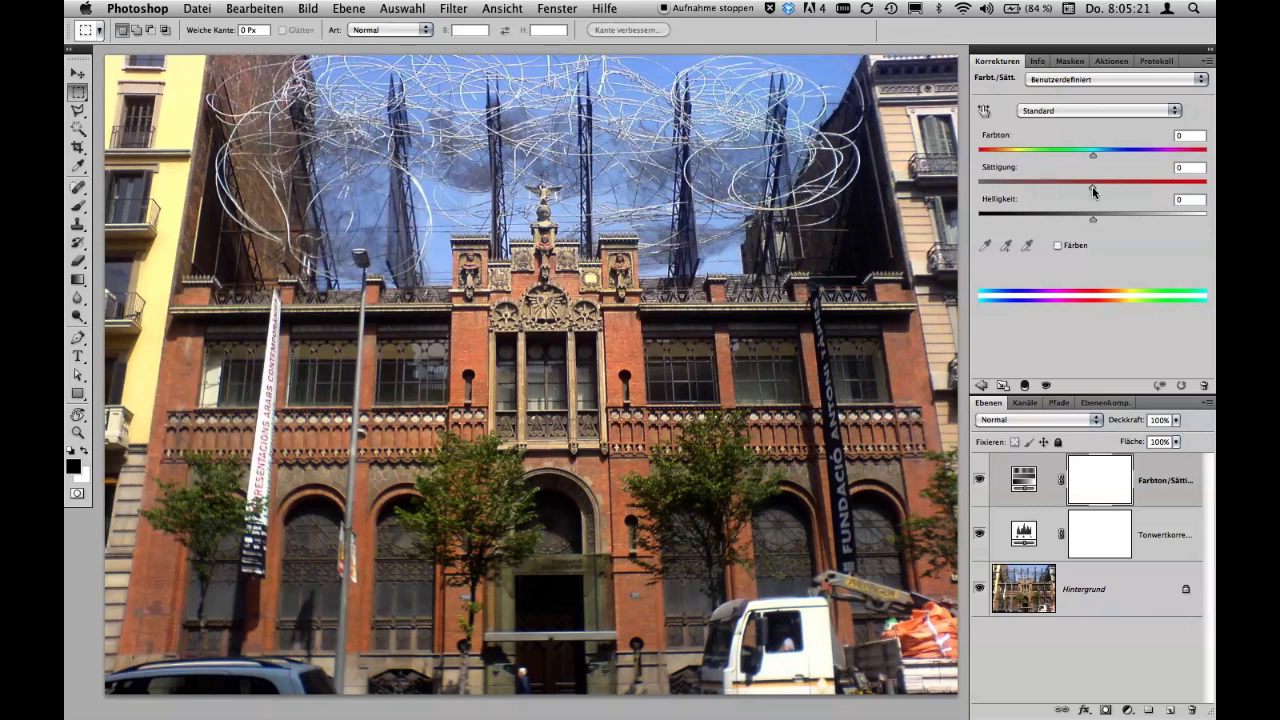
{"action": "left_click_drag", "start_coordinate": [1094, 191], "coordinate": [1092, 190]}
{"action": "left_click_drag", "start_coordinate": [1094, 191], "coordinate": [1207, 190]}
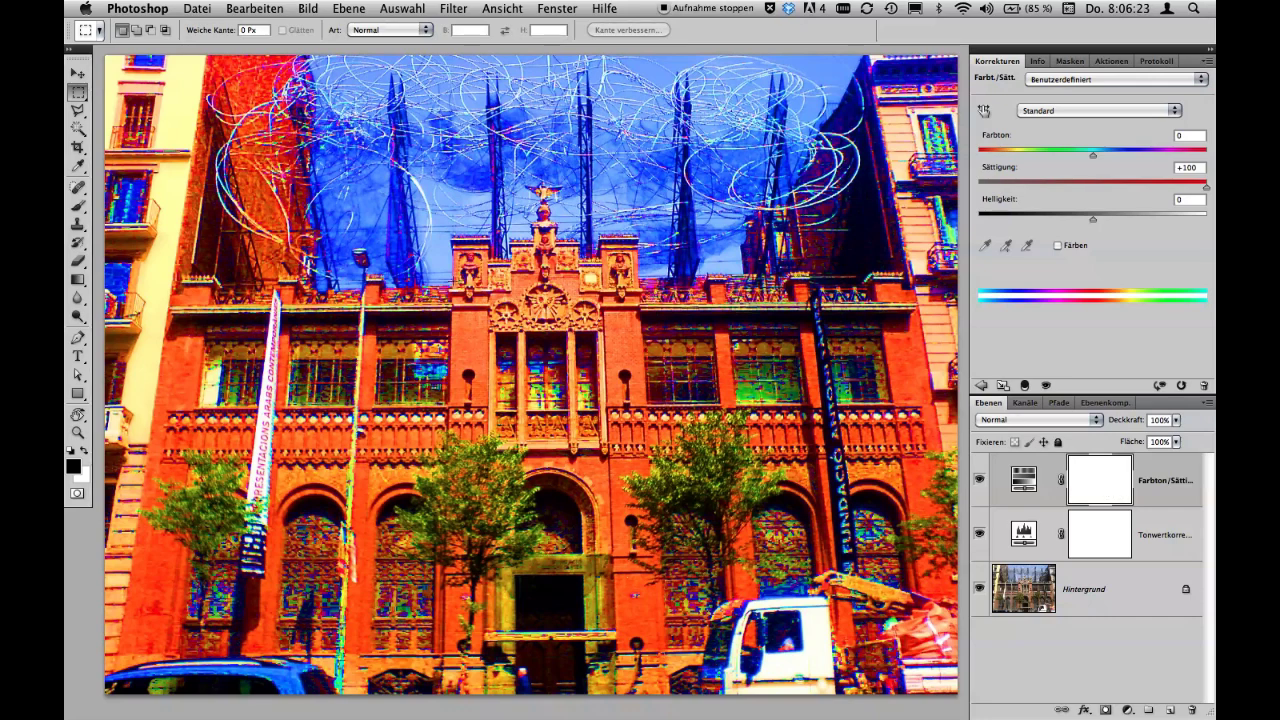
Brush black over the façade centre on the Hue/Saturation layer mask
{"action": "left_click", "coordinate": [77, 205]}
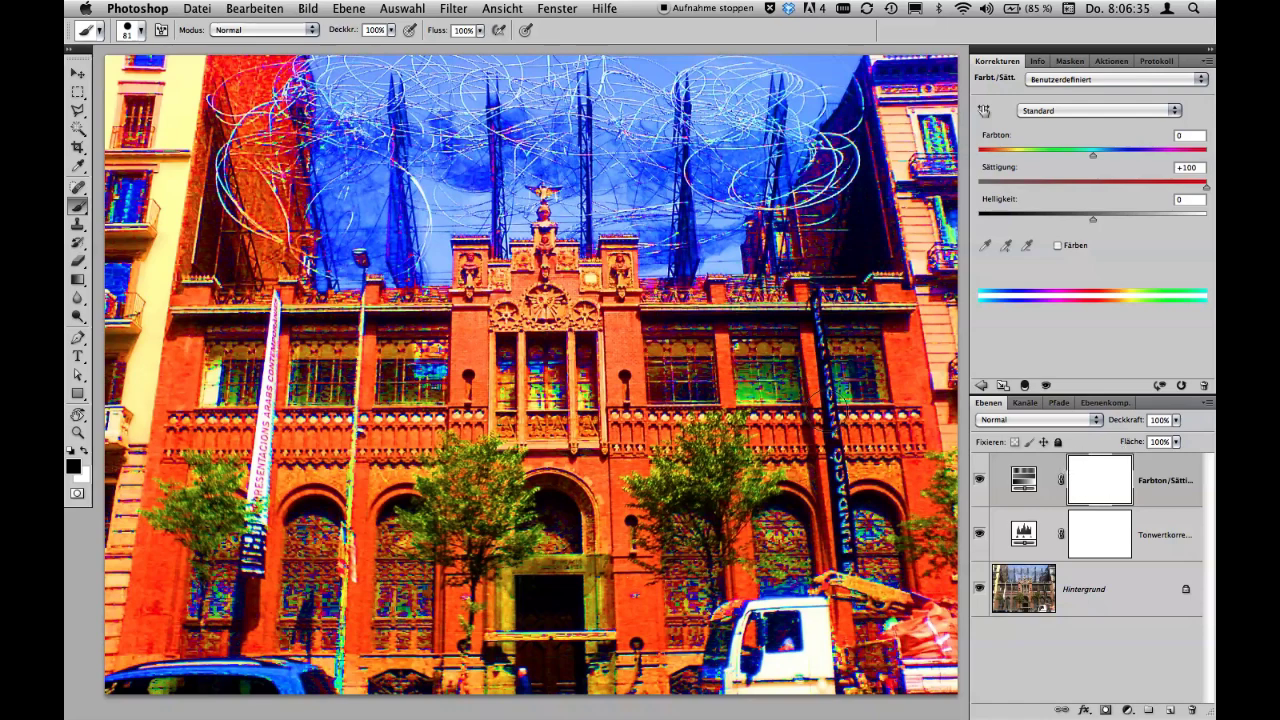
{"action": "mouse_move", "coordinate": [387, 328]}
{"action": "left_mouse_down"}
{"action": "mouse_move", "coordinate": [553, 418]}
{"action": "mouse_move", "coordinate": [632, 582]}
{"action": "mouse_move", "coordinate": [660, 415]}
{"action": "mouse_move", "coordinate": [403, 258]}
{"action": "mouse_move", "coordinate": [650, 168]}
{"action": "mouse_move", "coordinate": [668, 262]}
{"action": "mouse_move", "coordinate": [648, 338]}
{"action": "mouse_move", "coordinate": [725, 350]}
{"action": "left_mouse_up"}
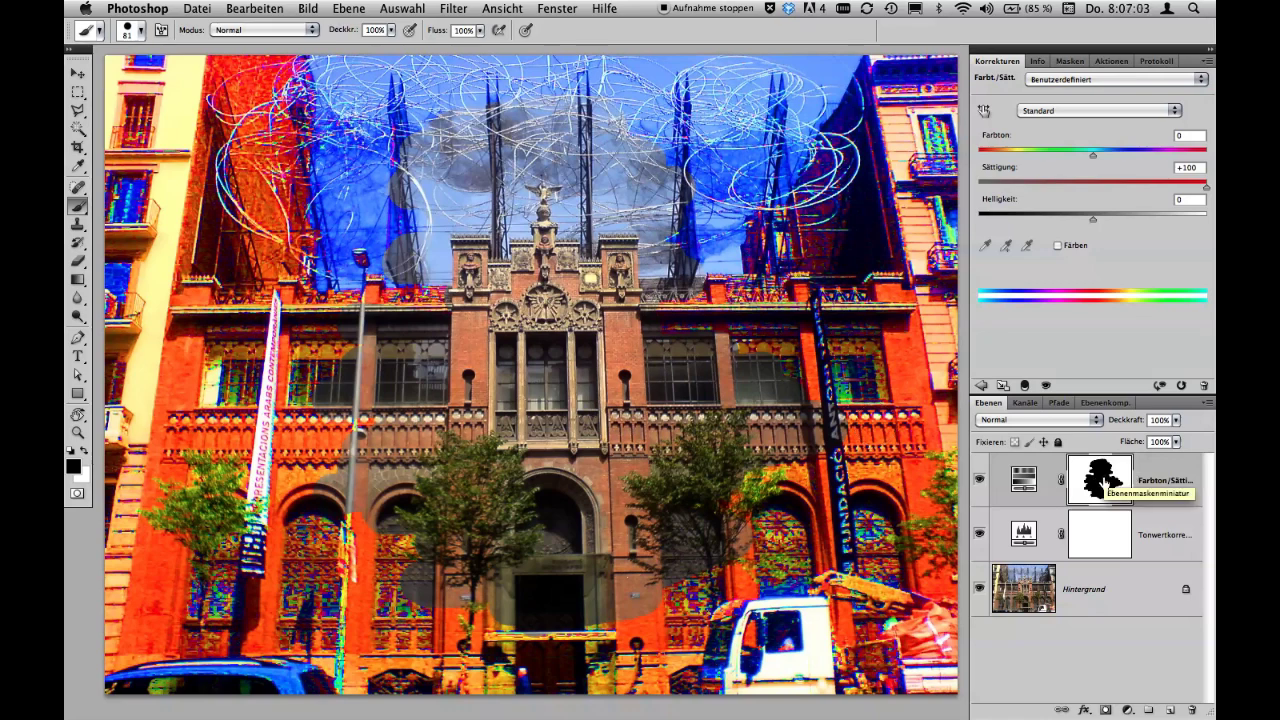
View the mask on its own and add black strokes to its right and left sides
{"action": "left_click", "coordinate": [1103, 483], "text": "alt"}
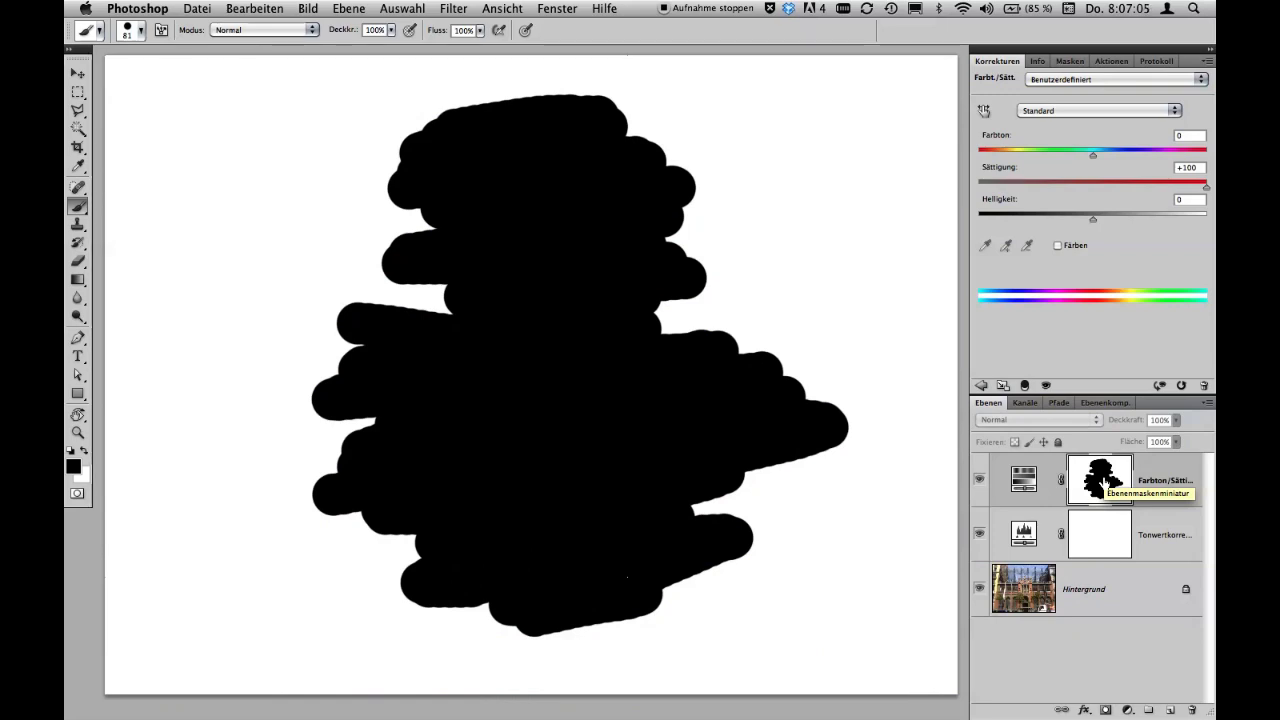
{"action": "left_click_drag", "start_coordinate": [704, 275], "coordinate": [878, 336]}
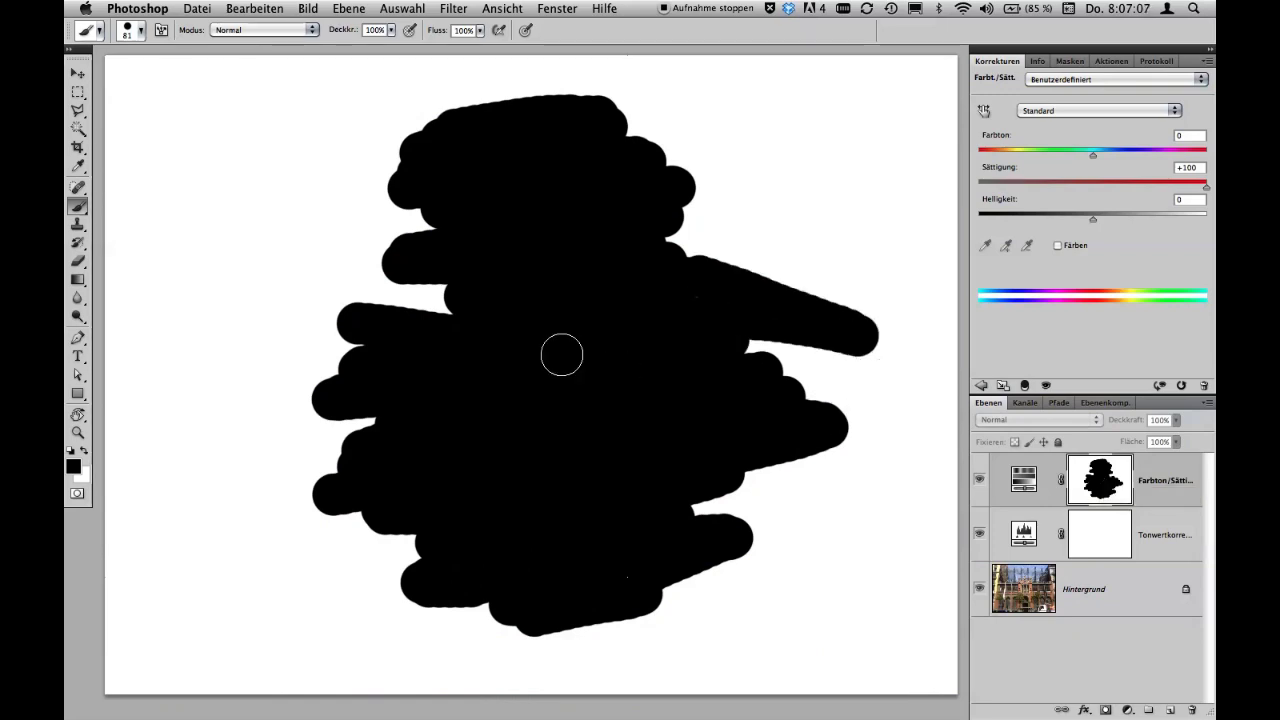
{"action": "mouse_move", "coordinate": [560, 351]}
{"action": "left_mouse_down"}
{"action": "mouse_move", "coordinate": [354, 300]}
{"action": "mouse_move", "coordinate": [360, 309]}
{"action": "mouse_move", "coordinate": [298, 340]}
{"action": "mouse_move", "coordinate": [180, 349]}
{"action": "mouse_move", "coordinate": [234, 374]}
{"action": "left_mouse_up"}
{"action": "left_click", "coordinate": [1120, 488], "text": "alt"}
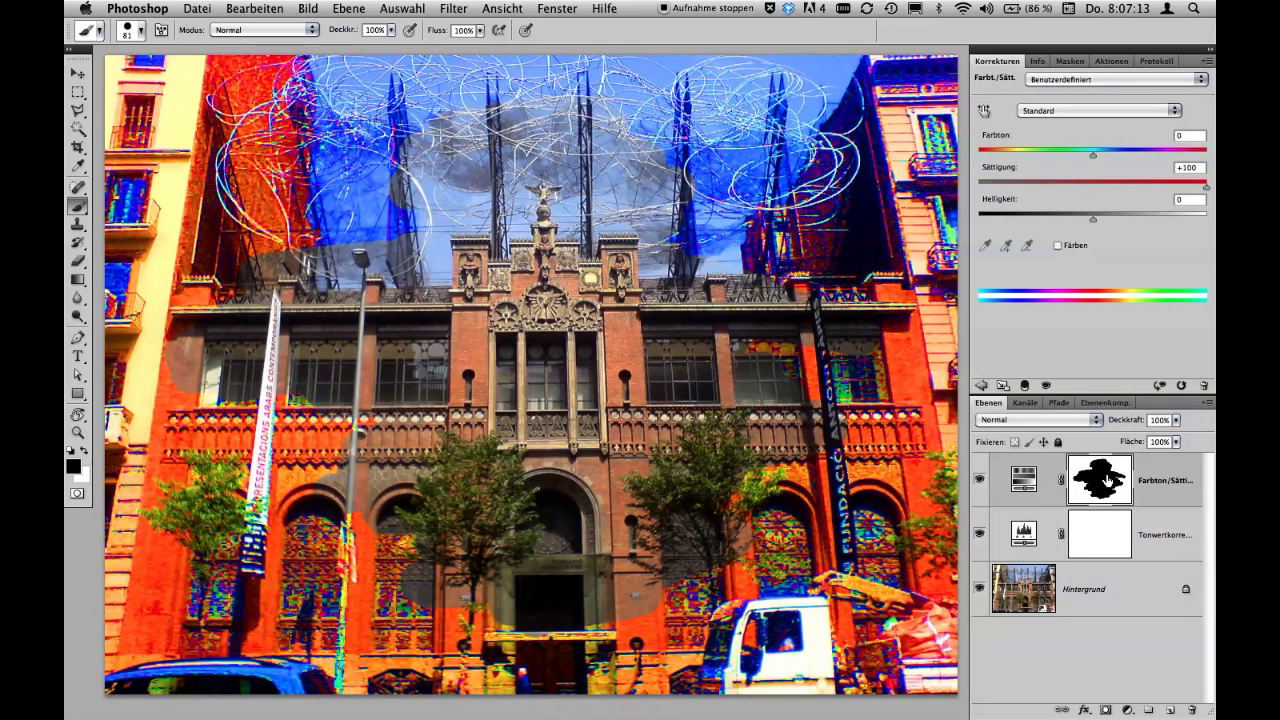
Toggle the layer mask off and on to compare, and show the mask's settings
{"action": "left_click", "coordinate": [1110, 479], "text": "shift"}
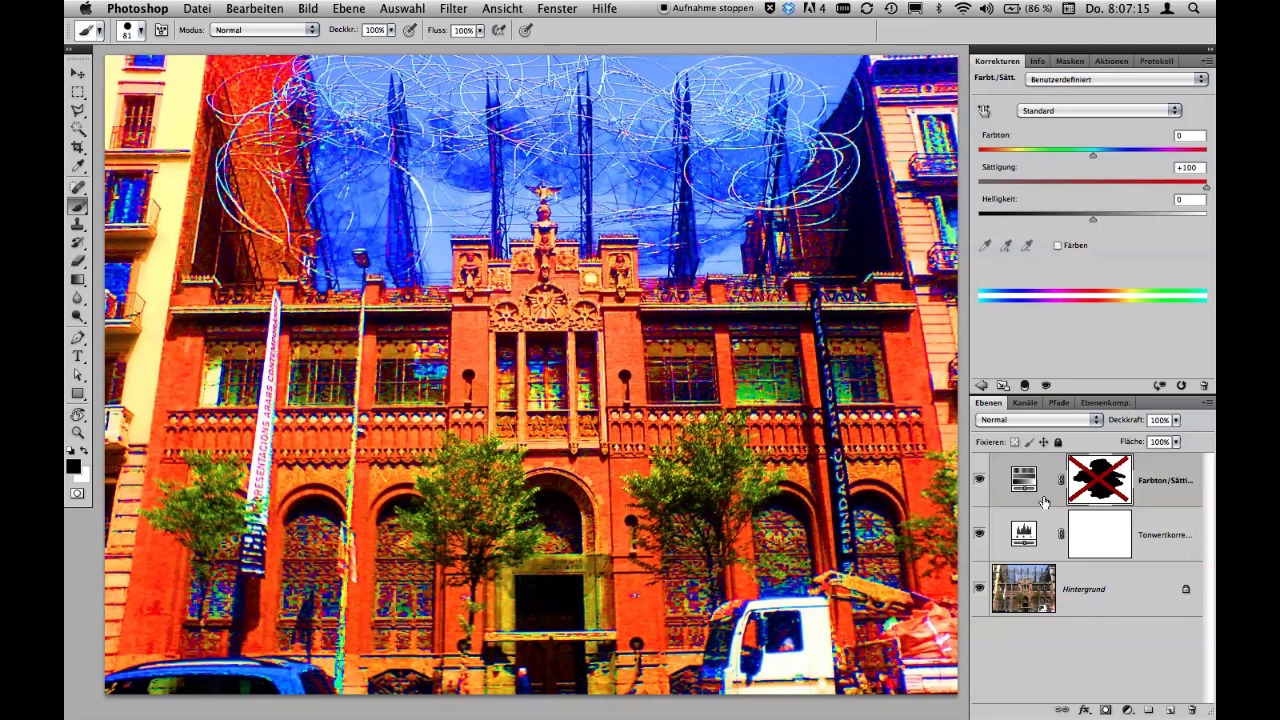
{"action": "left_click", "coordinate": [1101, 482], "text": "shift"}
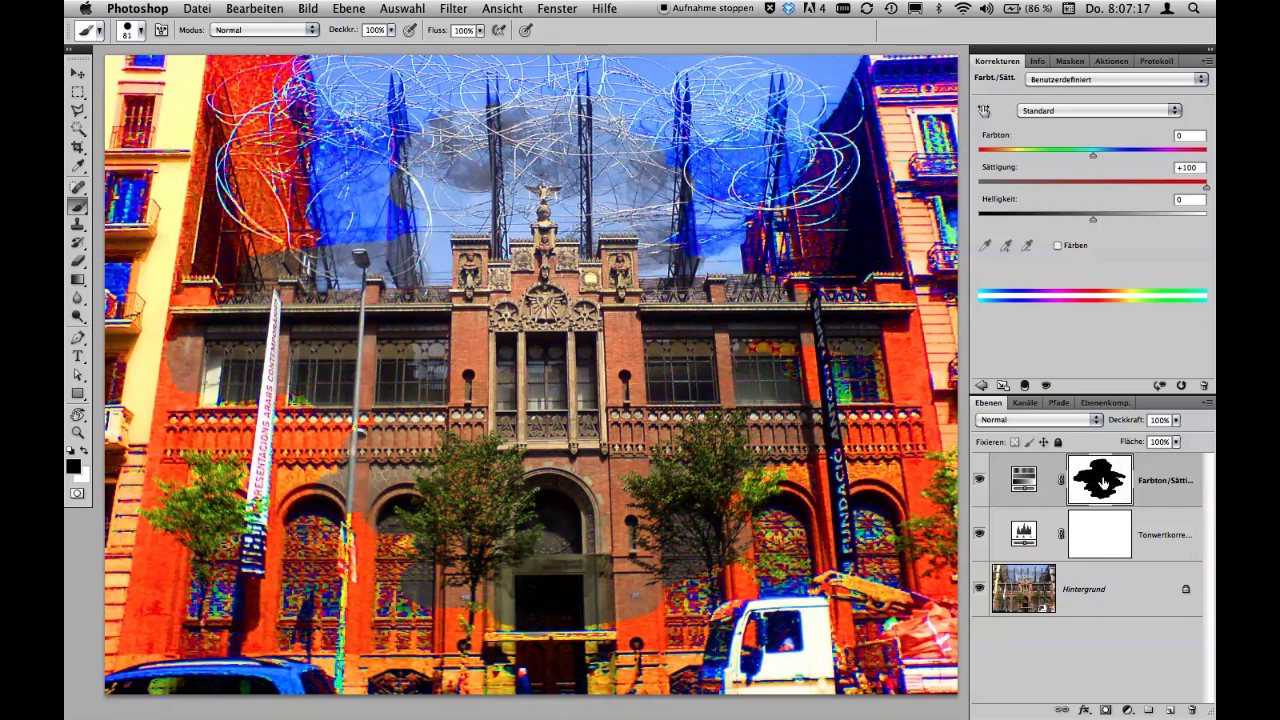
{"action": "left_click", "coordinate": [1102, 483], "text": "shift"}
{"action": "left_click", "coordinate": [1101, 482], "text": "shift"}
{"action": "left_click", "coordinate": [1070, 61]}
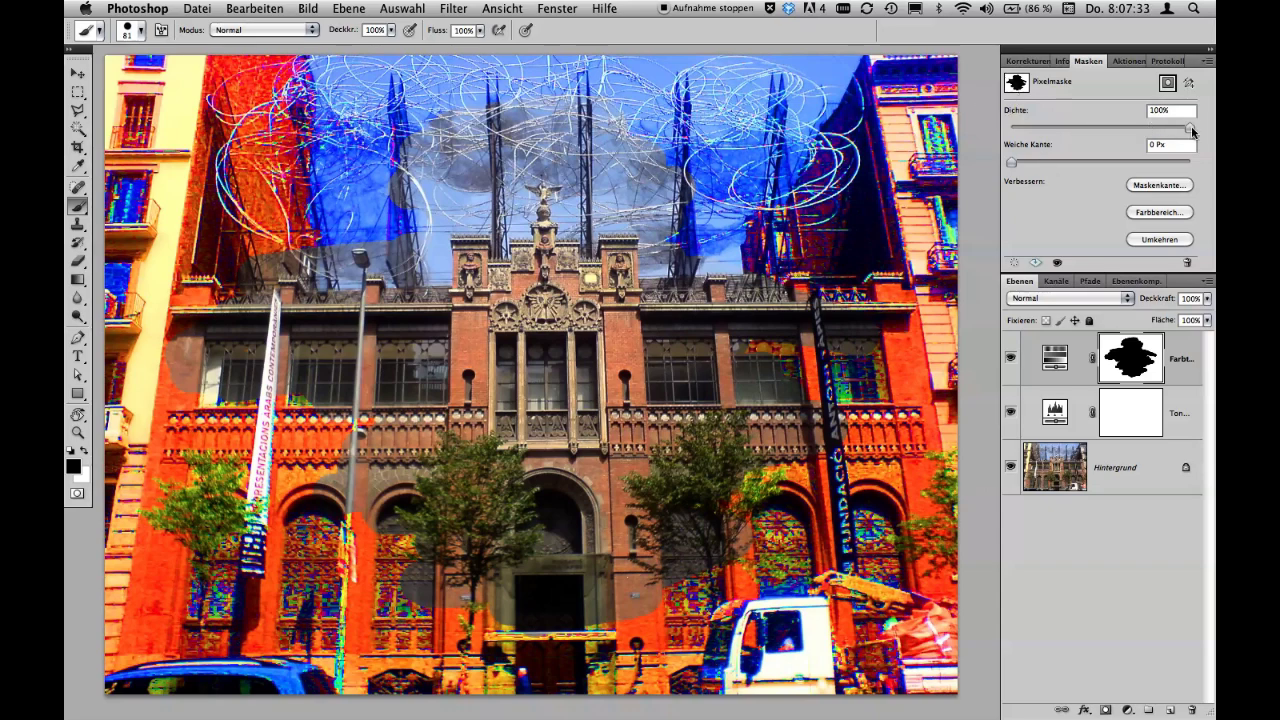
Test mask density values, then set the mask feather to 6 px after trying 250 px
{"action": "left_click", "coordinate": [1040, 128]}
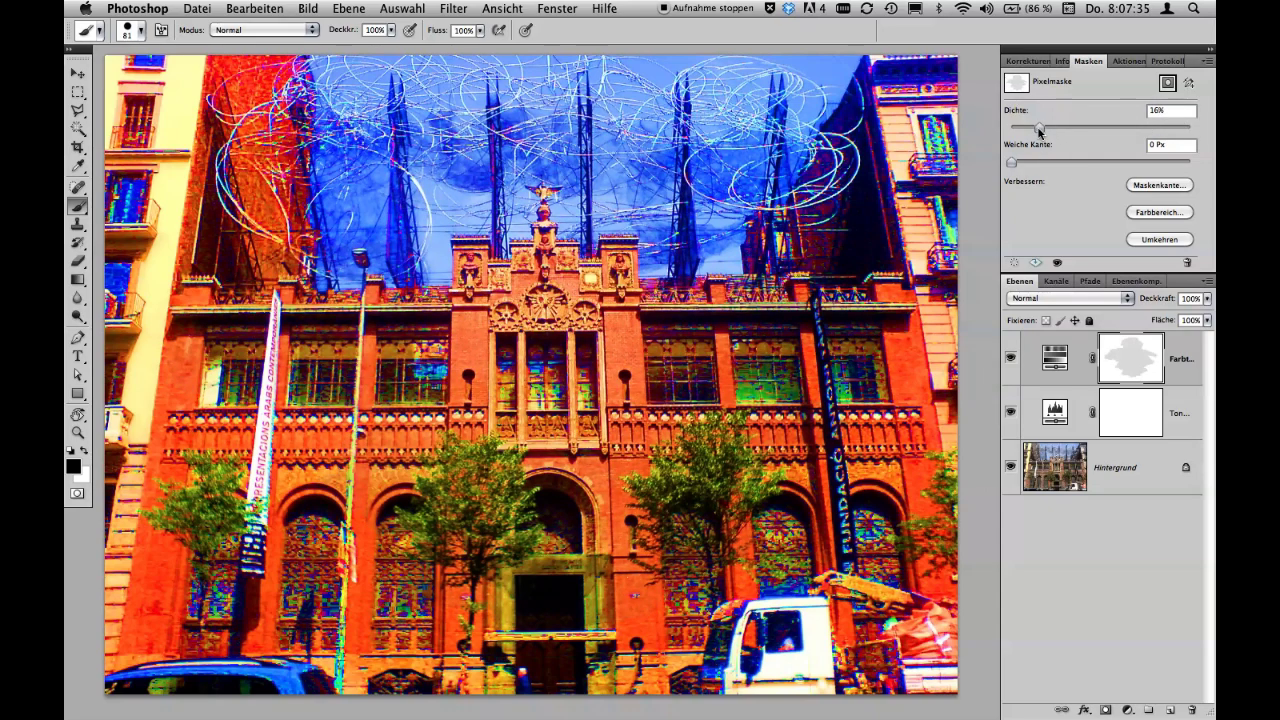
{"action": "left_click_drag", "start_coordinate": [1040, 128], "coordinate": [1011, 128]}
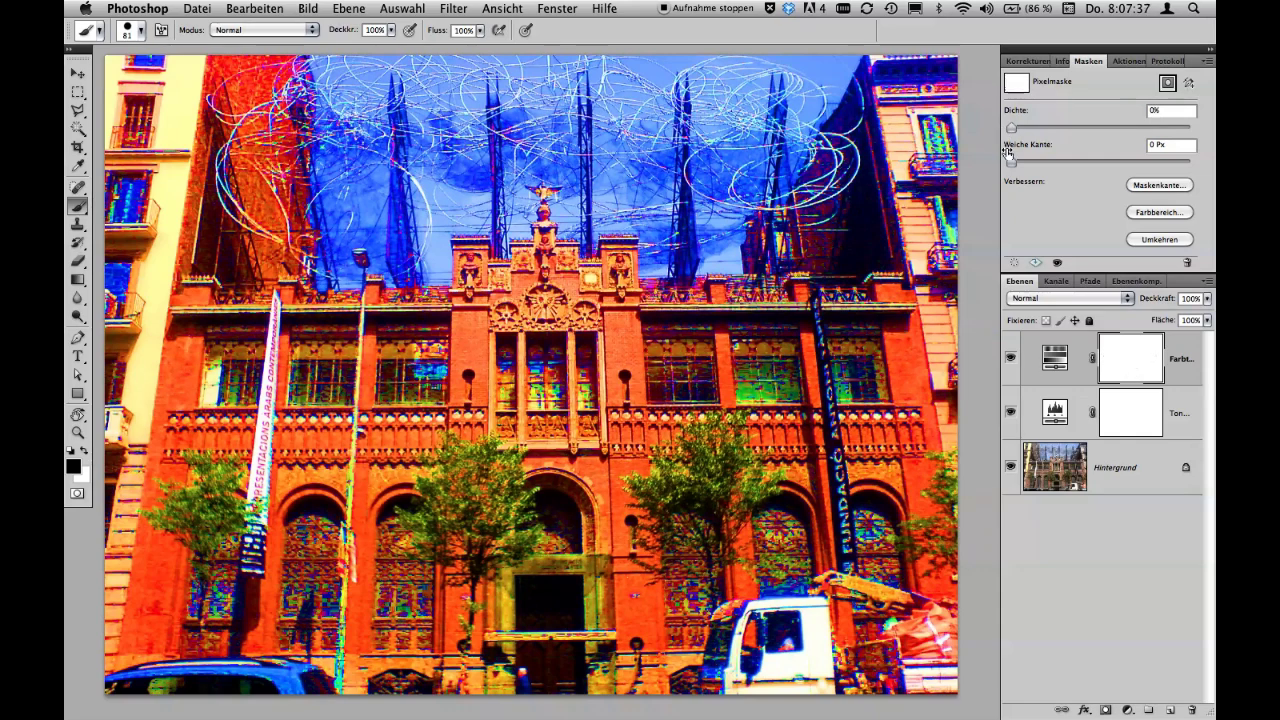
{"action": "left_click_drag", "start_coordinate": [1012, 128], "coordinate": [1195, 130]}
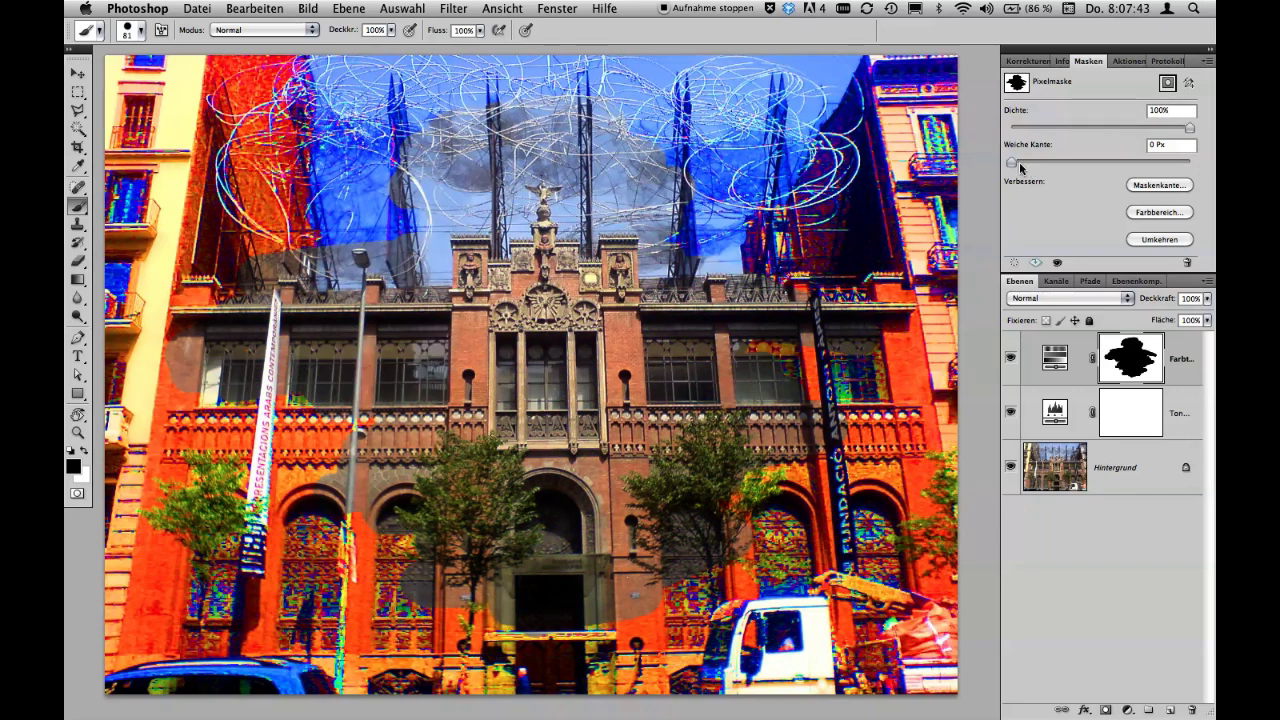
{"action": "left_click_drag", "start_coordinate": [1012, 162], "coordinate": [1177, 165]}
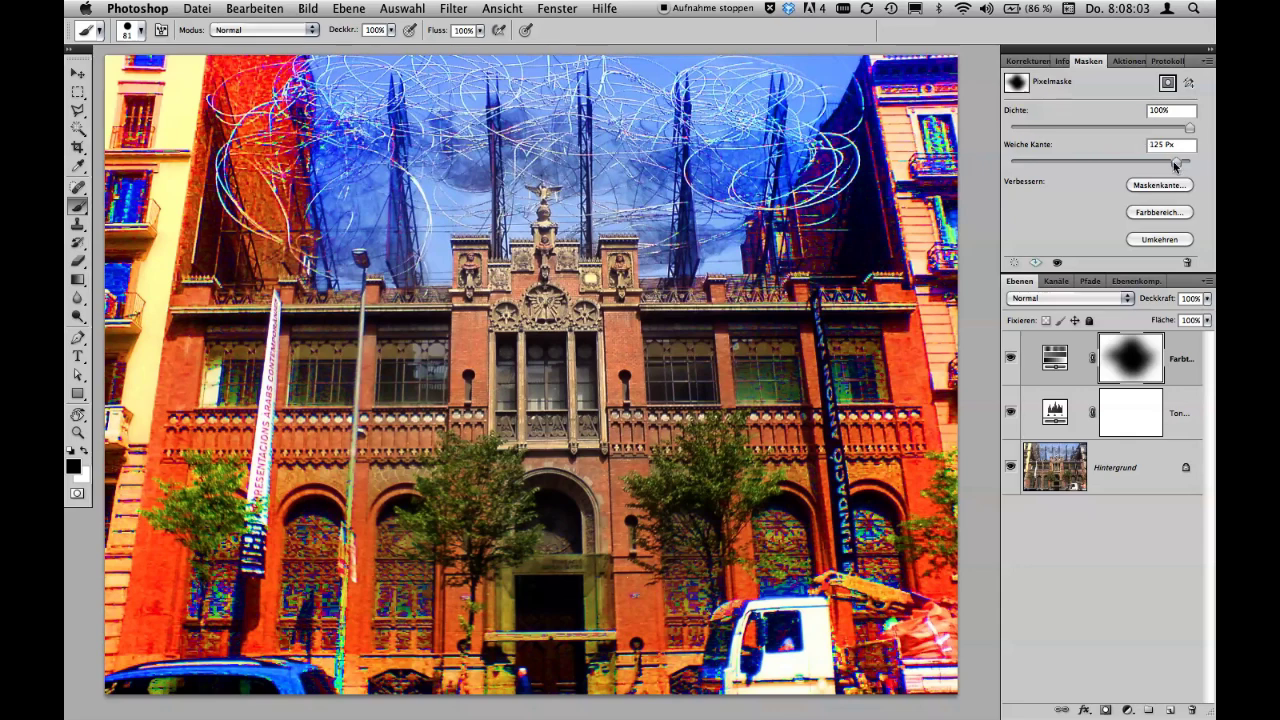
{"action": "left_click_drag", "start_coordinate": [1176, 161], "coordinate": [1190, 161]}
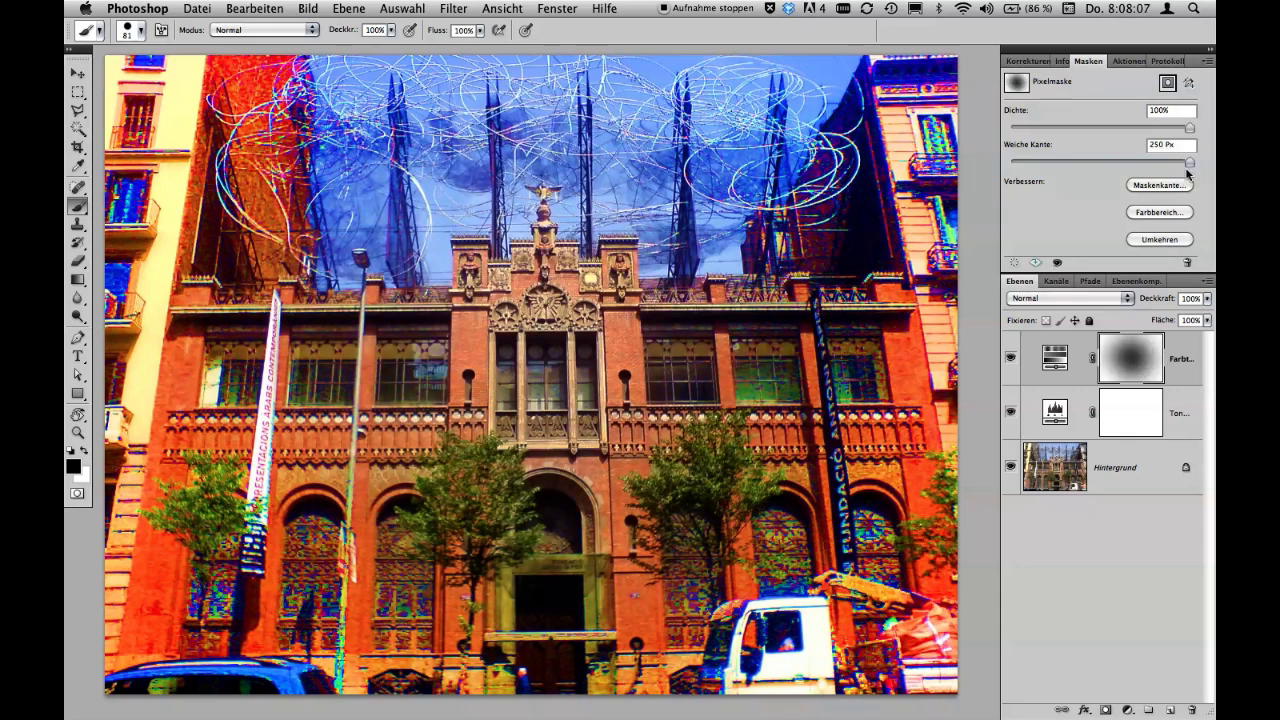
{"action": "left_click_drag", "start_coordinate": [1190, 163], "coordinate": [1063, 161]}
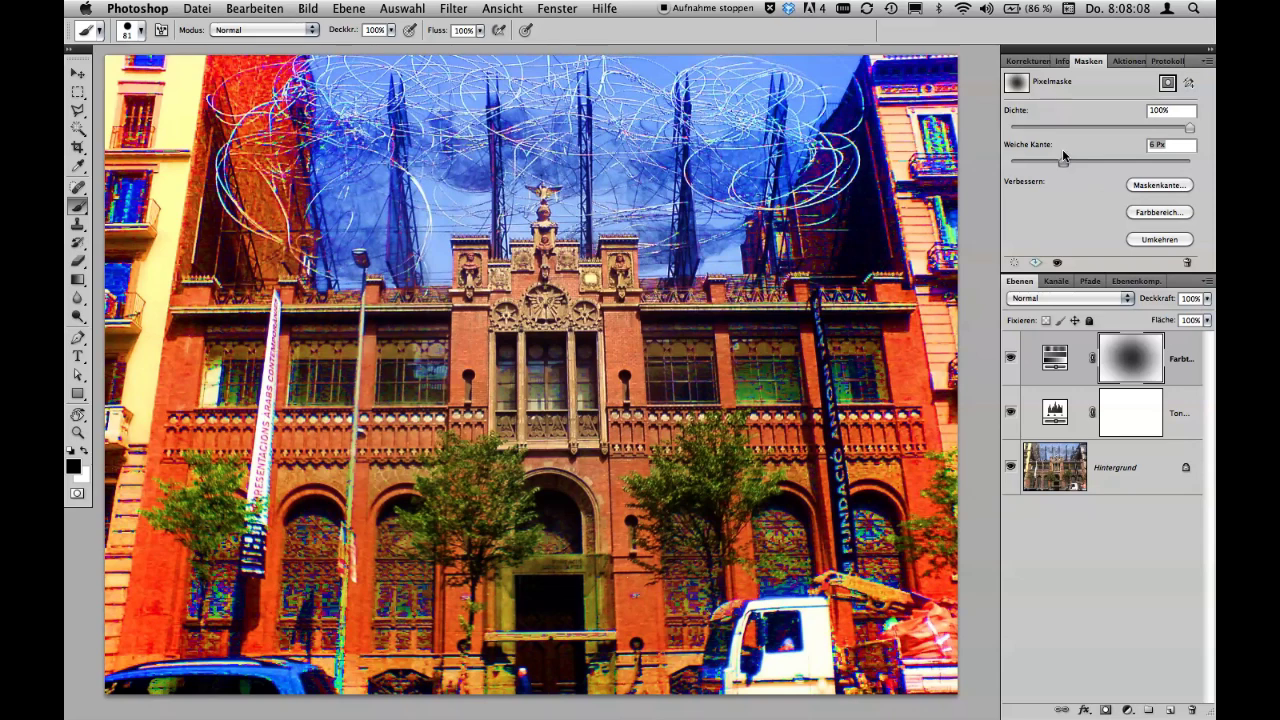
View the mask alone, try a 42 px feather, reset it to 0 px, and return to the composite
{"action": "left_click", "coordinate": [1123, 357], "text": "alt"}
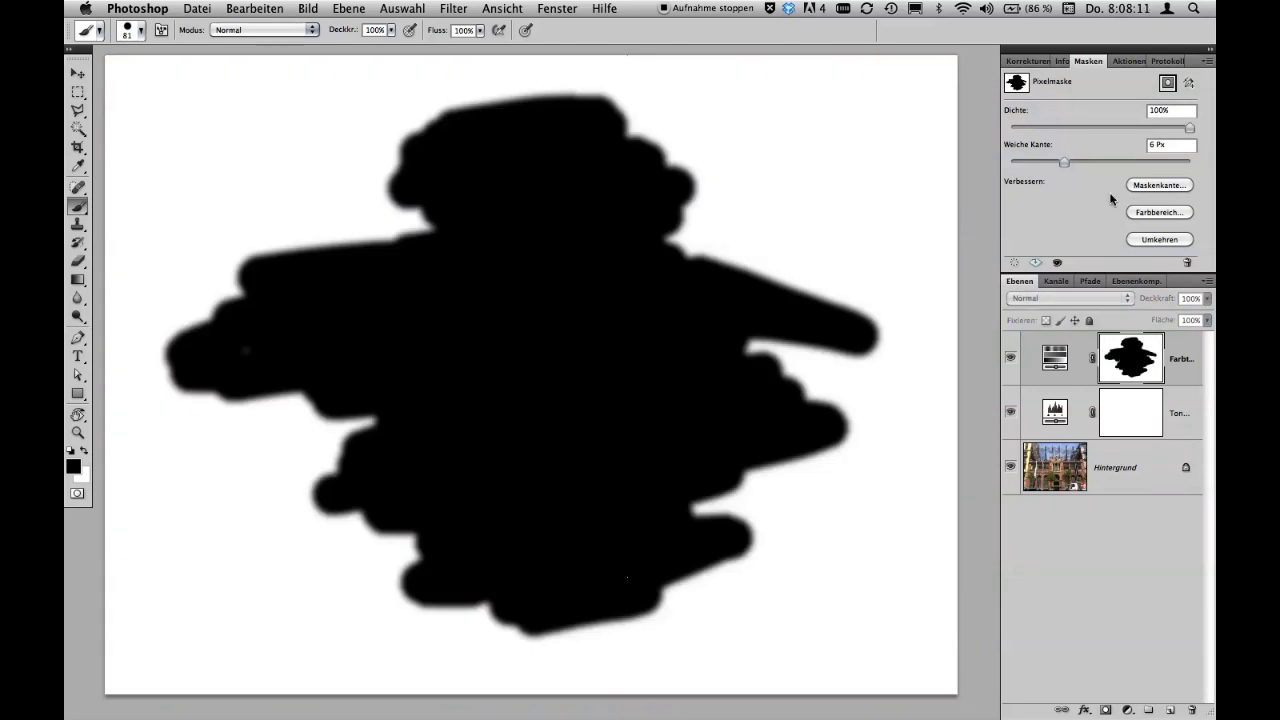
{"action": "mouse_move", "coordinate": [1090, 163]}
{"action": "left_mouse_down"}
{"action": "mouse_move", "coordinate": [1139, 162]}
{"action": "mouse_move", "coordinate": [1012, 165]}
{"action": "left_mouse_up"}
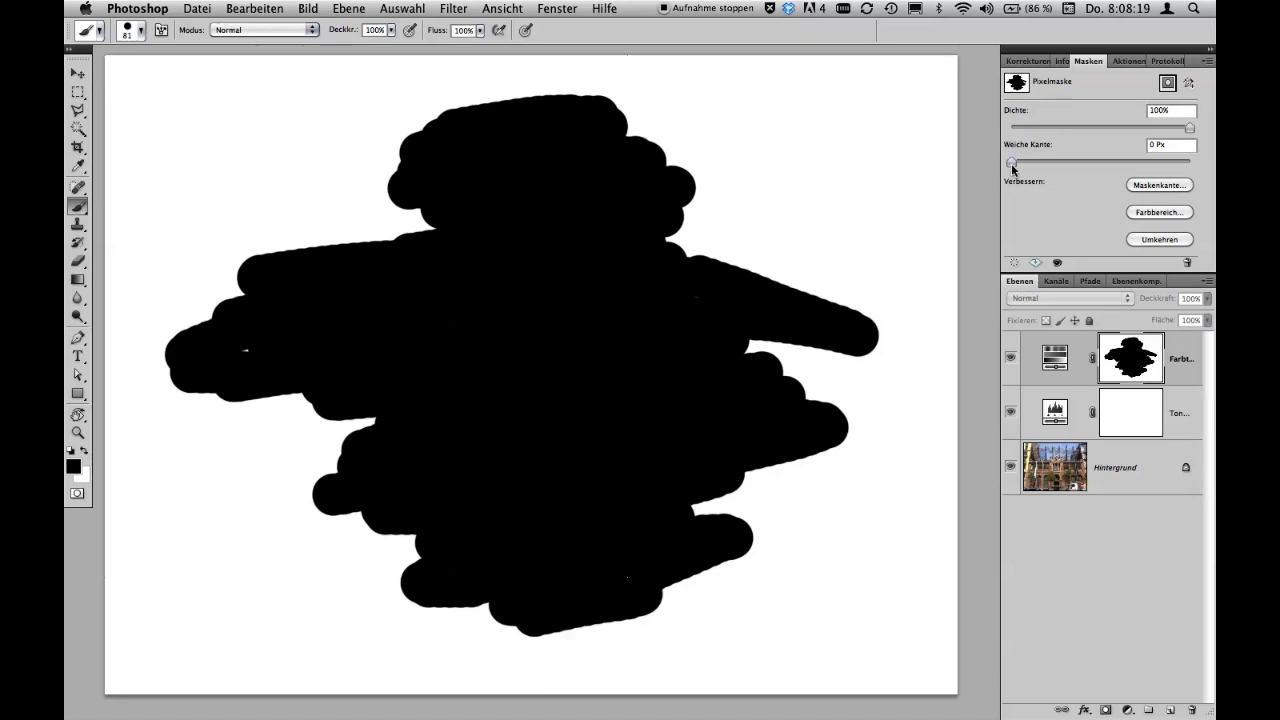
{"action": "left_click", "coordinate": [1187, 126]}
{"action": "left_click", "coordinate": [1209, 137]}
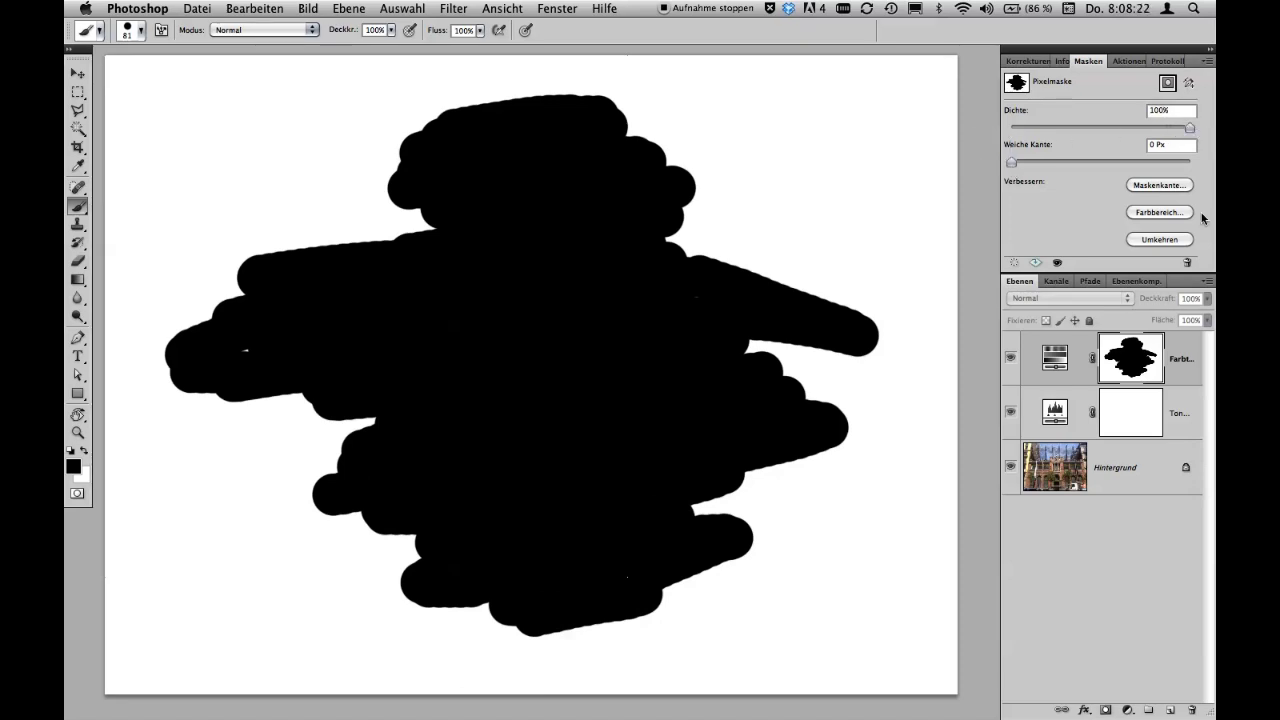
{"action": "left_click", "coordinate": [1134, 364], "text": "alt"}
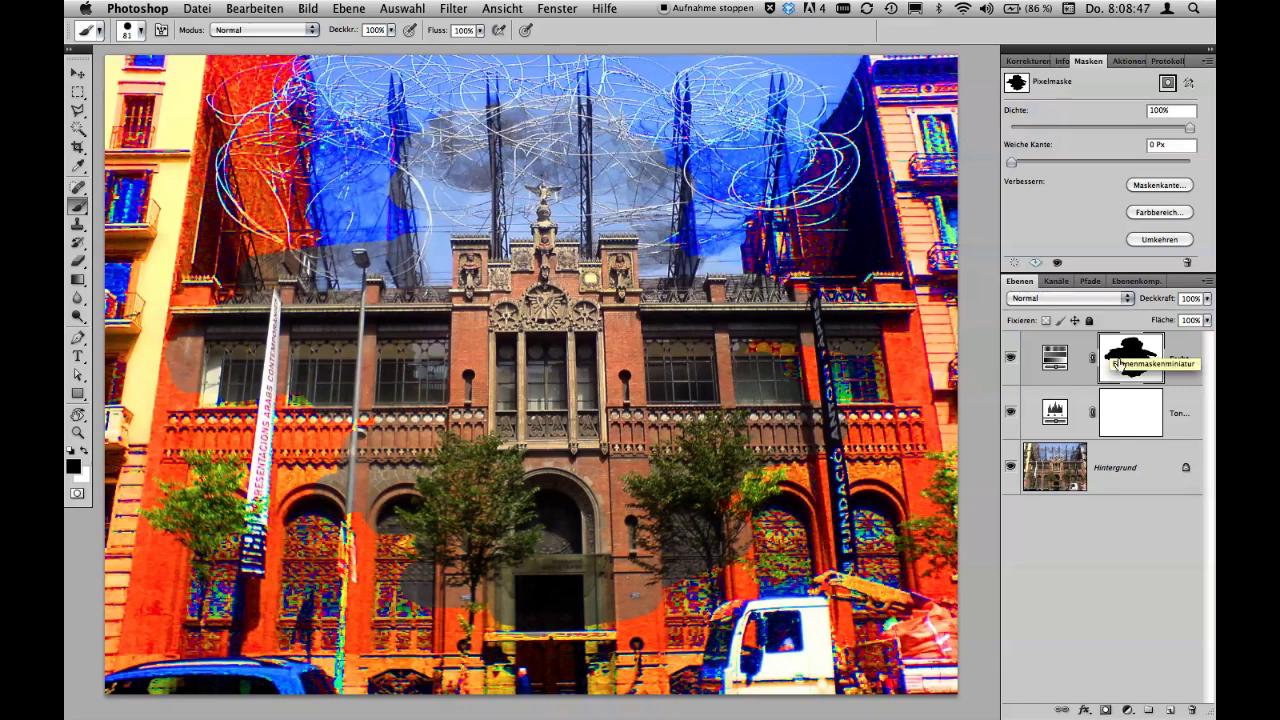
On the Hue/Saturation layer, set the Gradient tool to the 'Schwarz, Weiß' preset
{"action": "left_click", "coordinate": [1117, 364]}
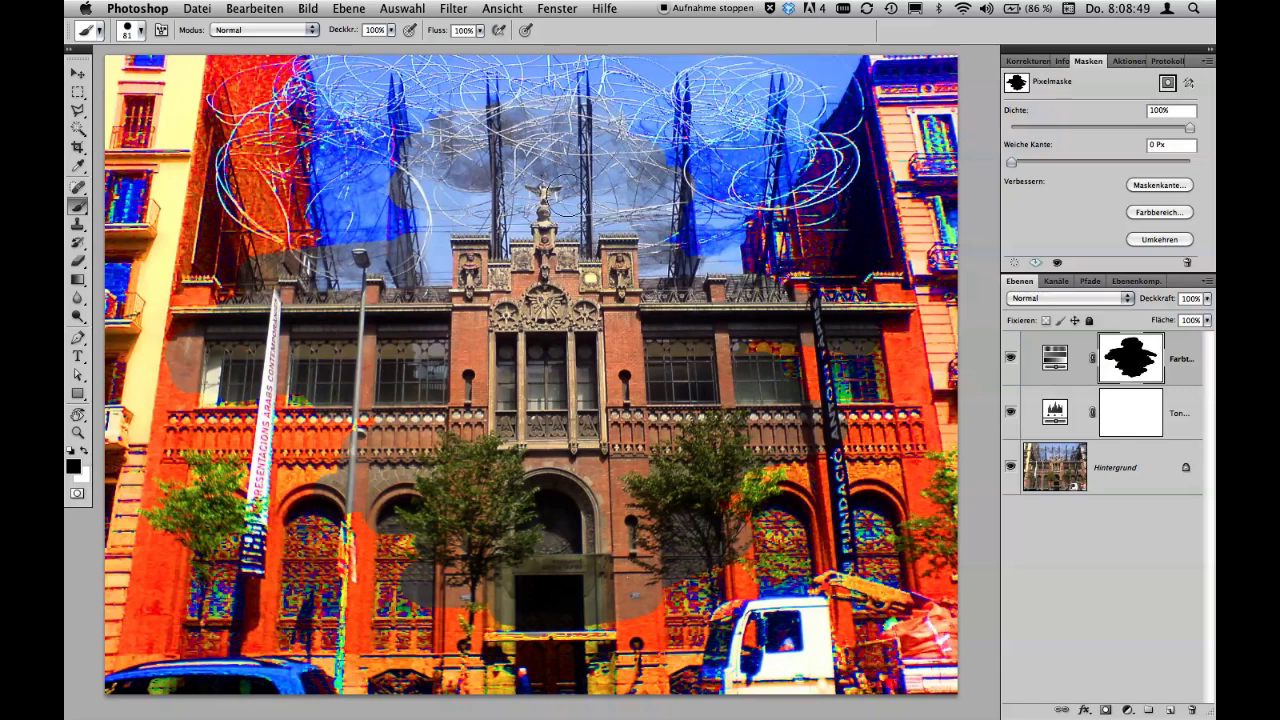
{"action": "left_click", "coordinate": [78, 280]}
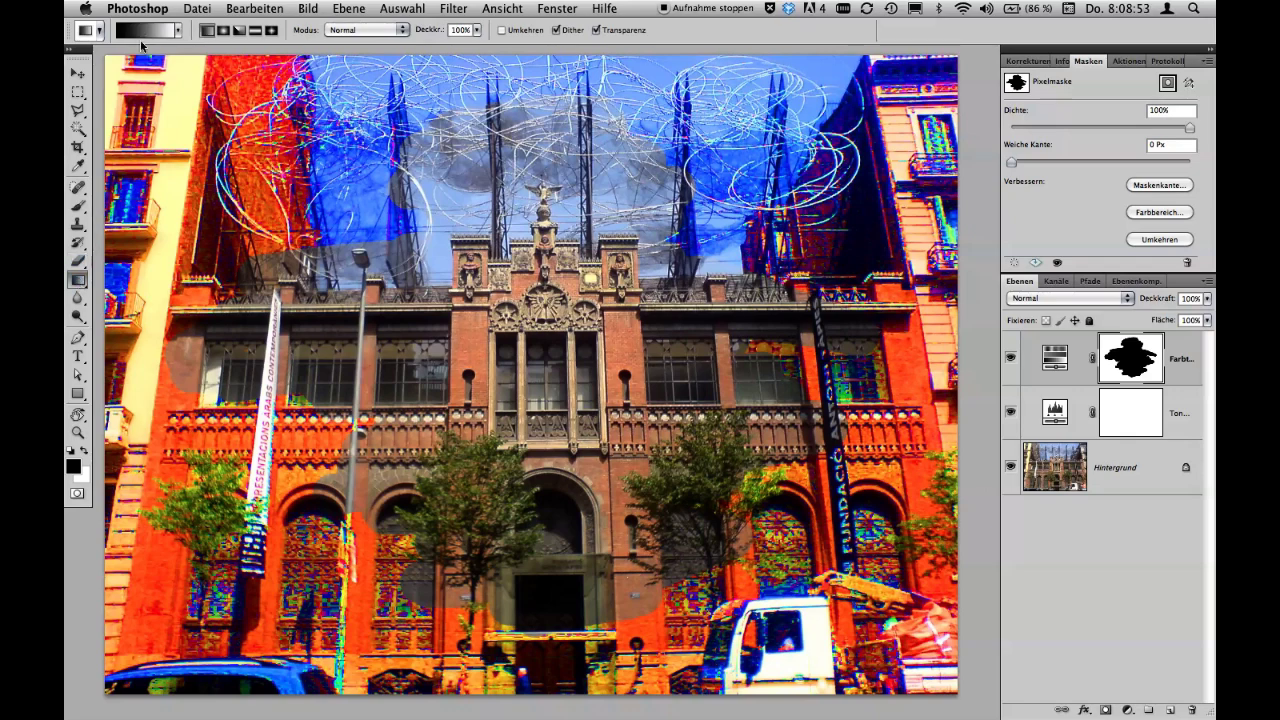
{"action": "left_click", "coordinate": [152, 33]}
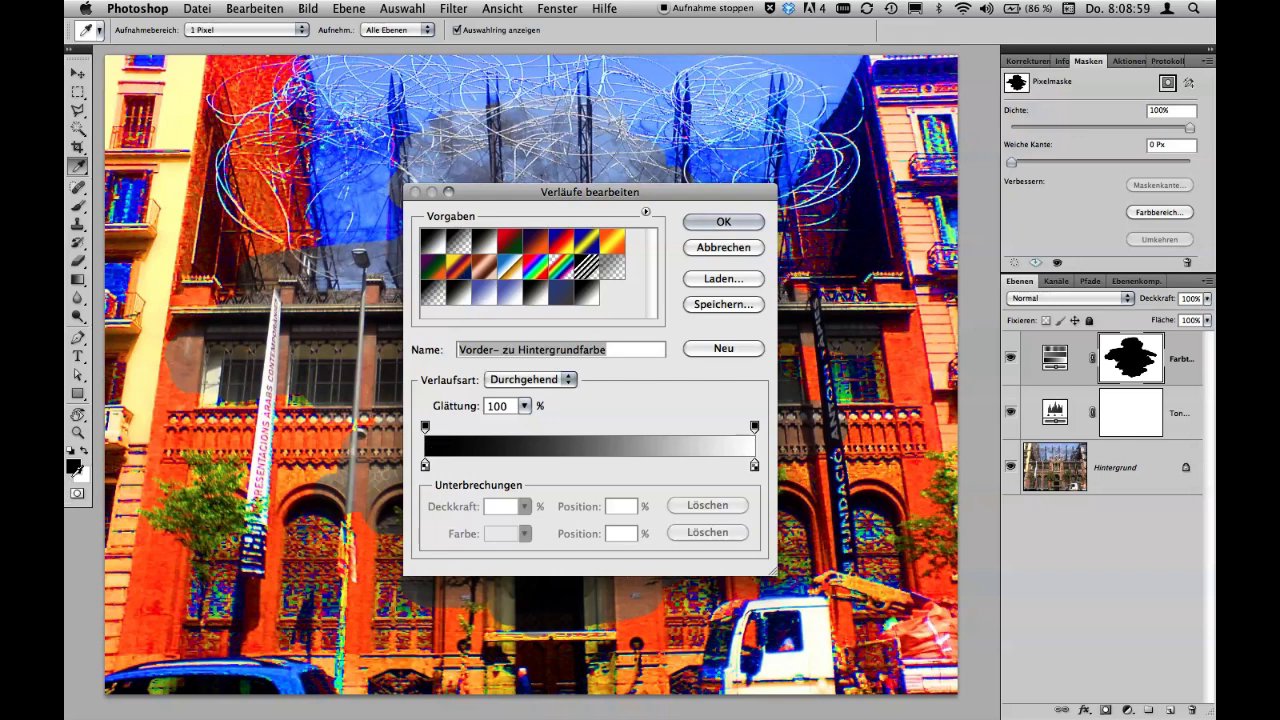
{"action": "left_click", "coordinate": [486, 242]}
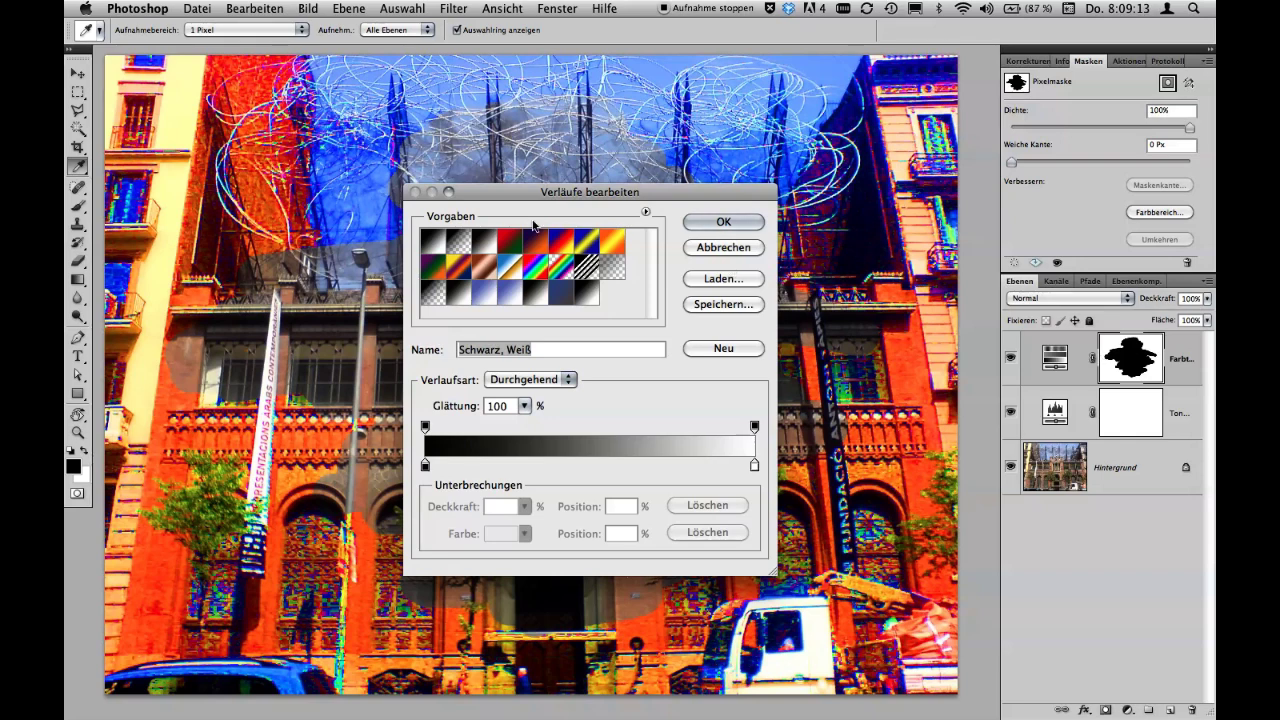
{"action": "left_click", "coordinate": [427, 244]}
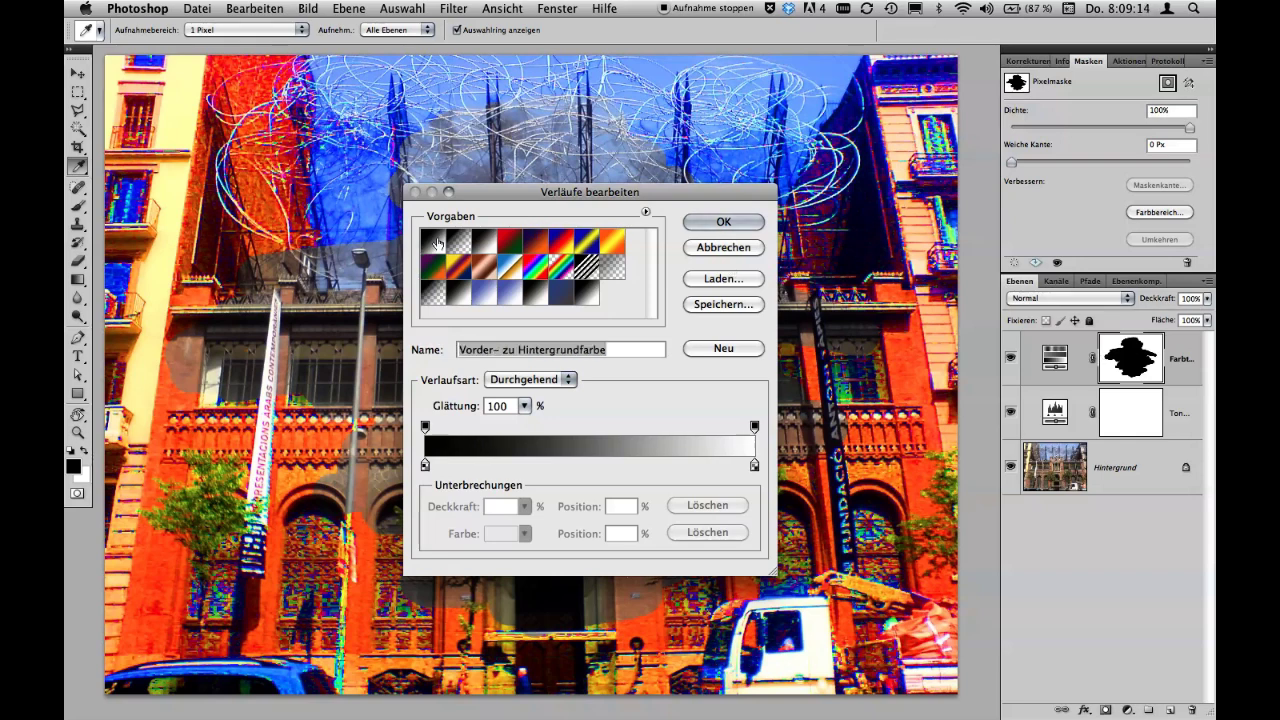
{"action": "left_click", "coordinate": [563, 294]}
{"action": "left_click", "coordinate": [548, 295]}
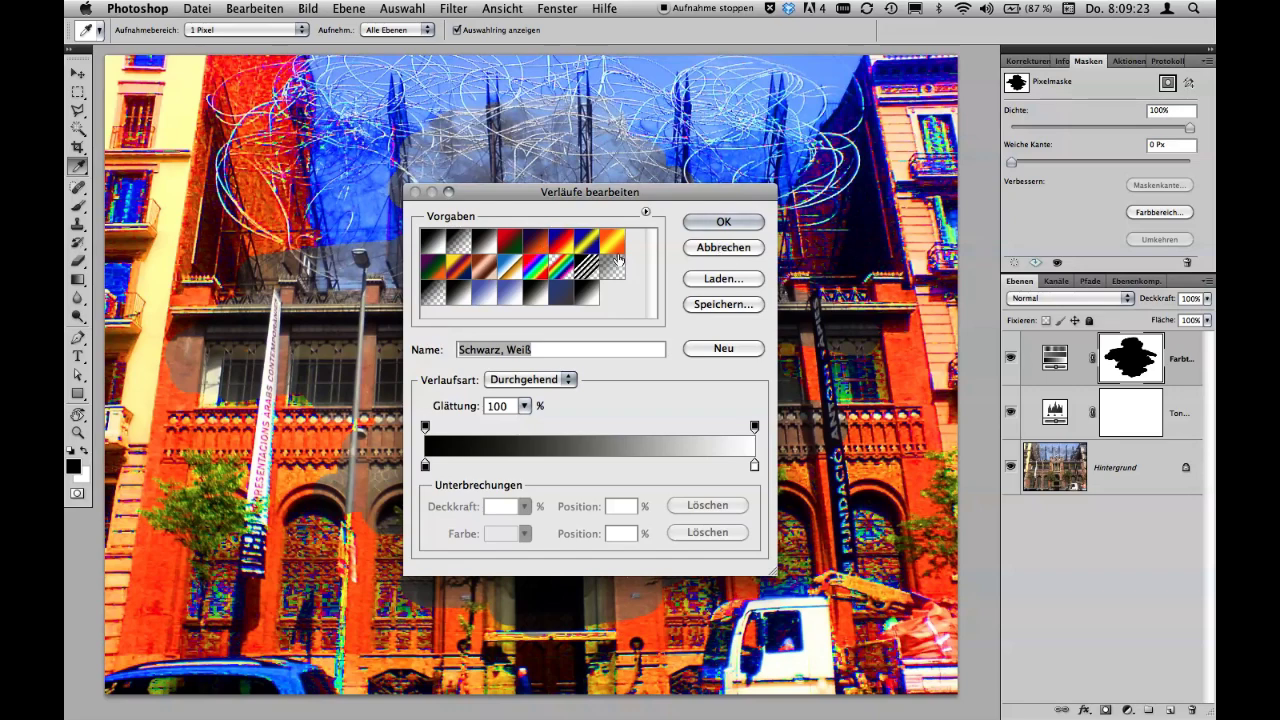
{"action": "left_click", "coordinate": [716, 249]}
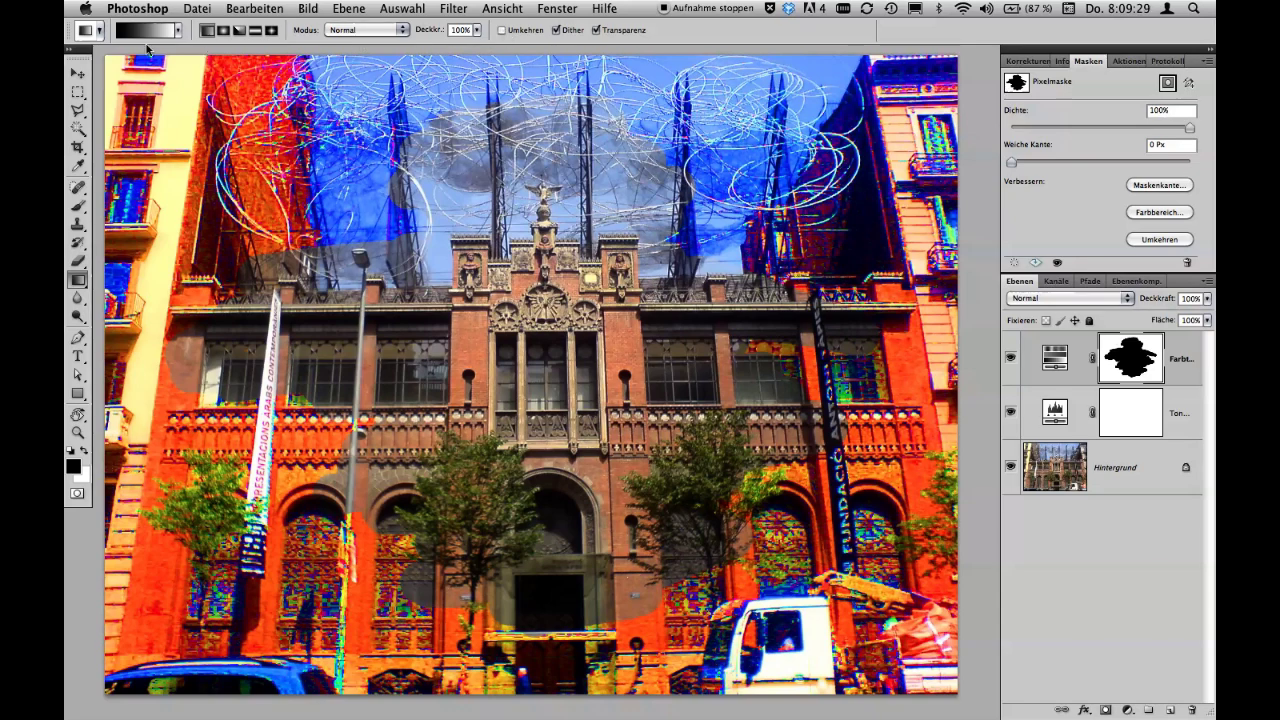
{"action": "left_click", "coordinate": [503, 31]}
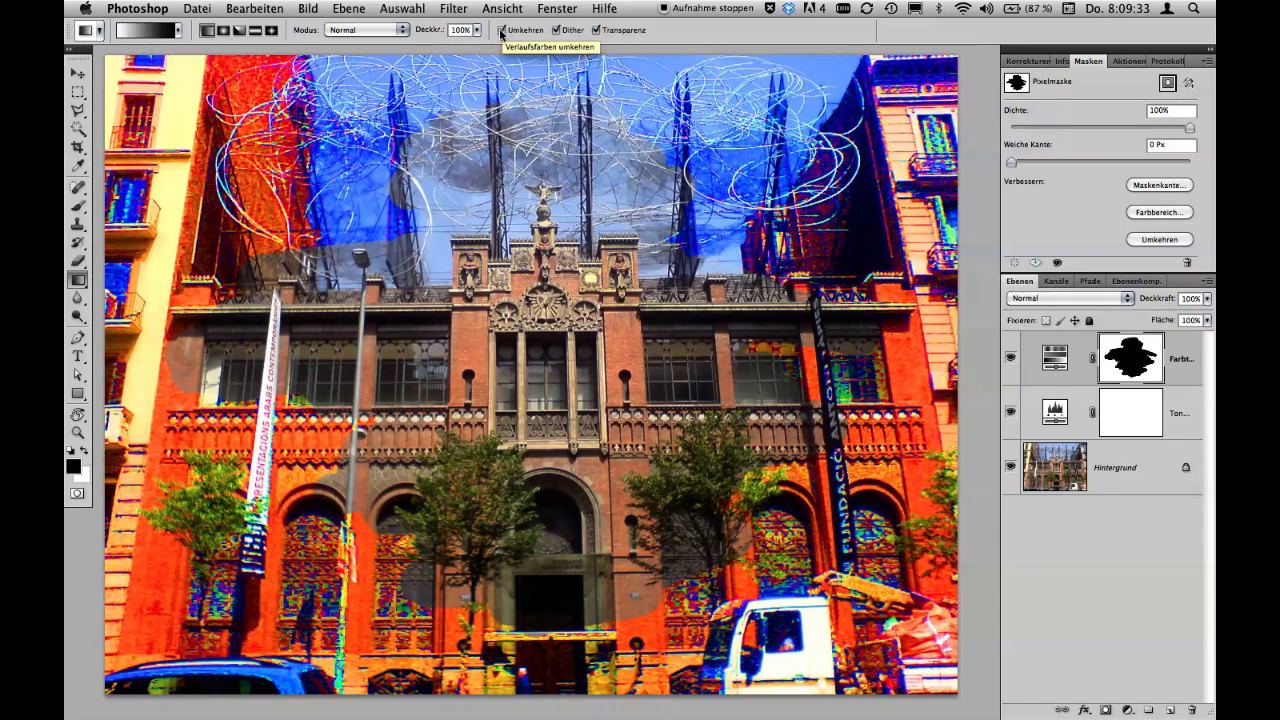
{"action": "left_click", "coordinate": [502, 30]}
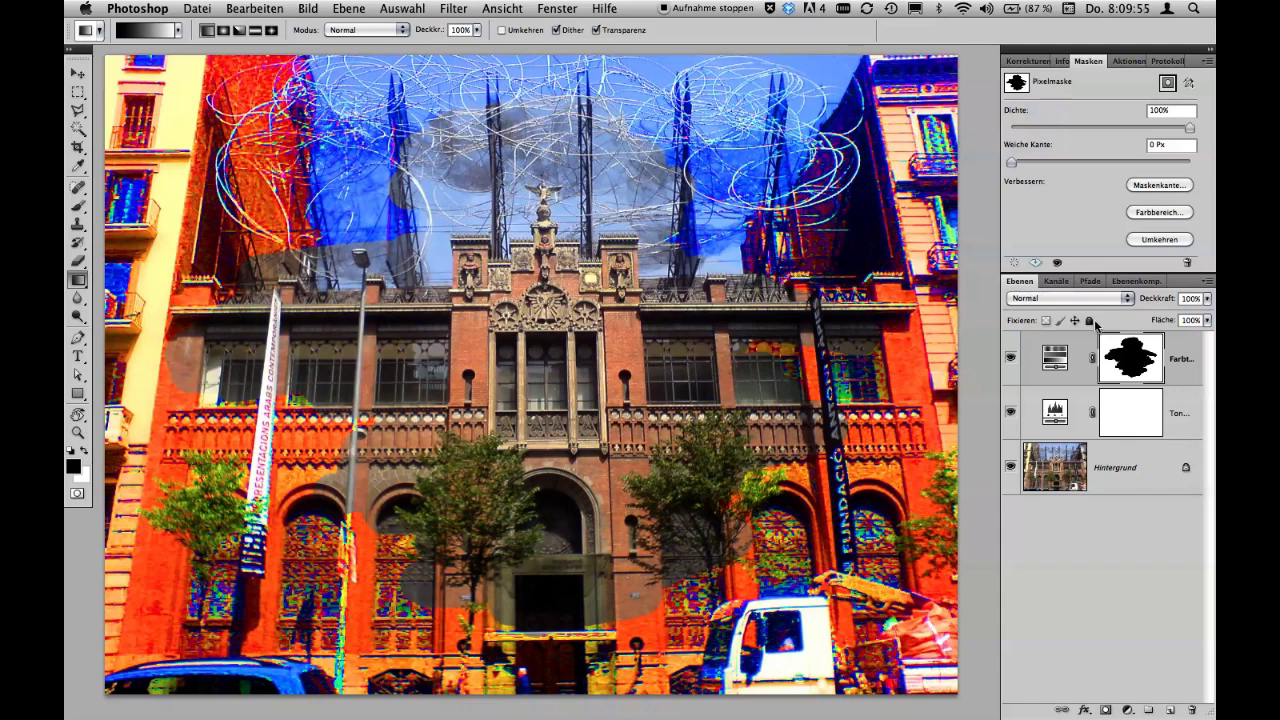
{"action": "left_click", "coordinate": [1130, 414]}
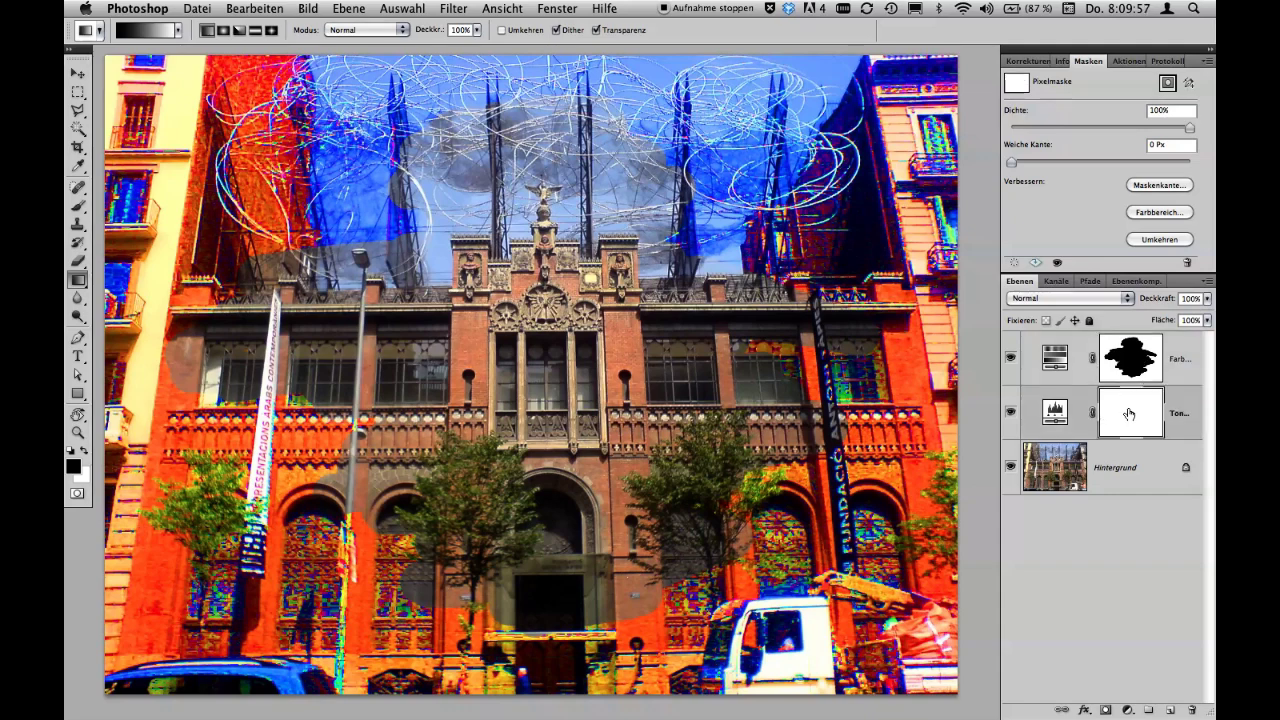
{"action": "left_click", "coordinate": [1066, 462]}
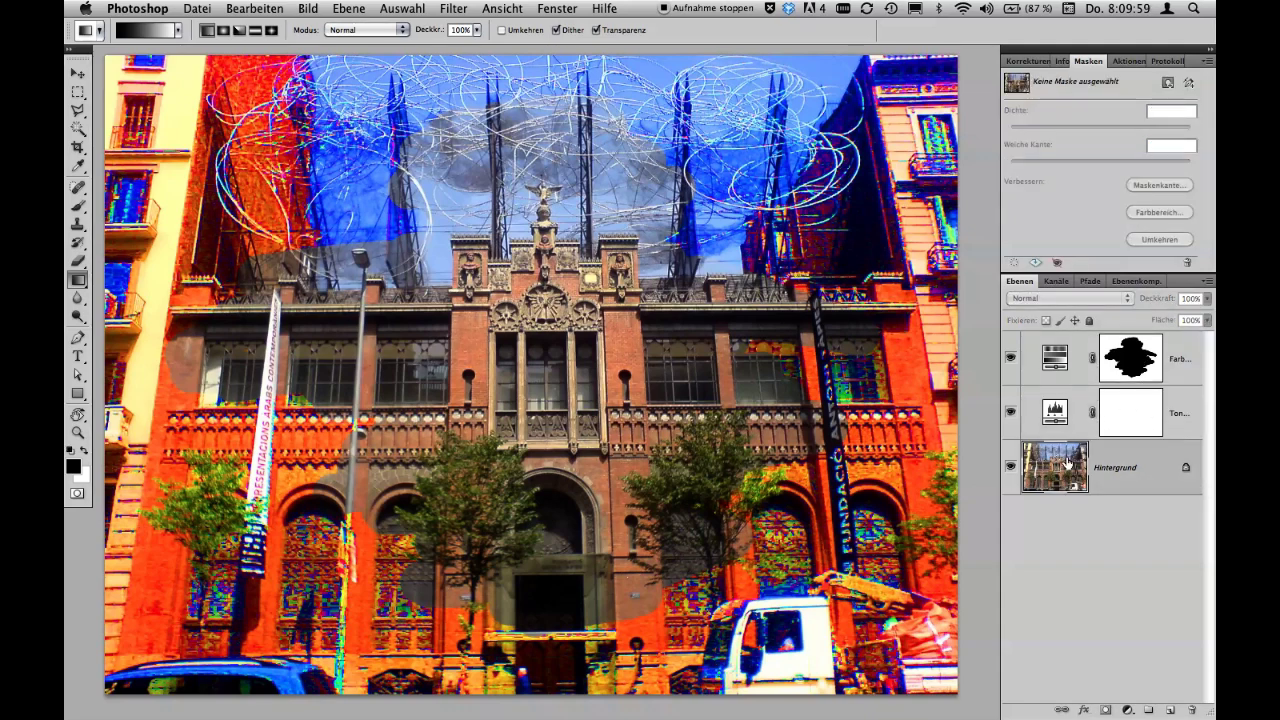
{"action": "left_click_drag", "start_coordinate": [428, 248], "coordinate": [705, 243]}
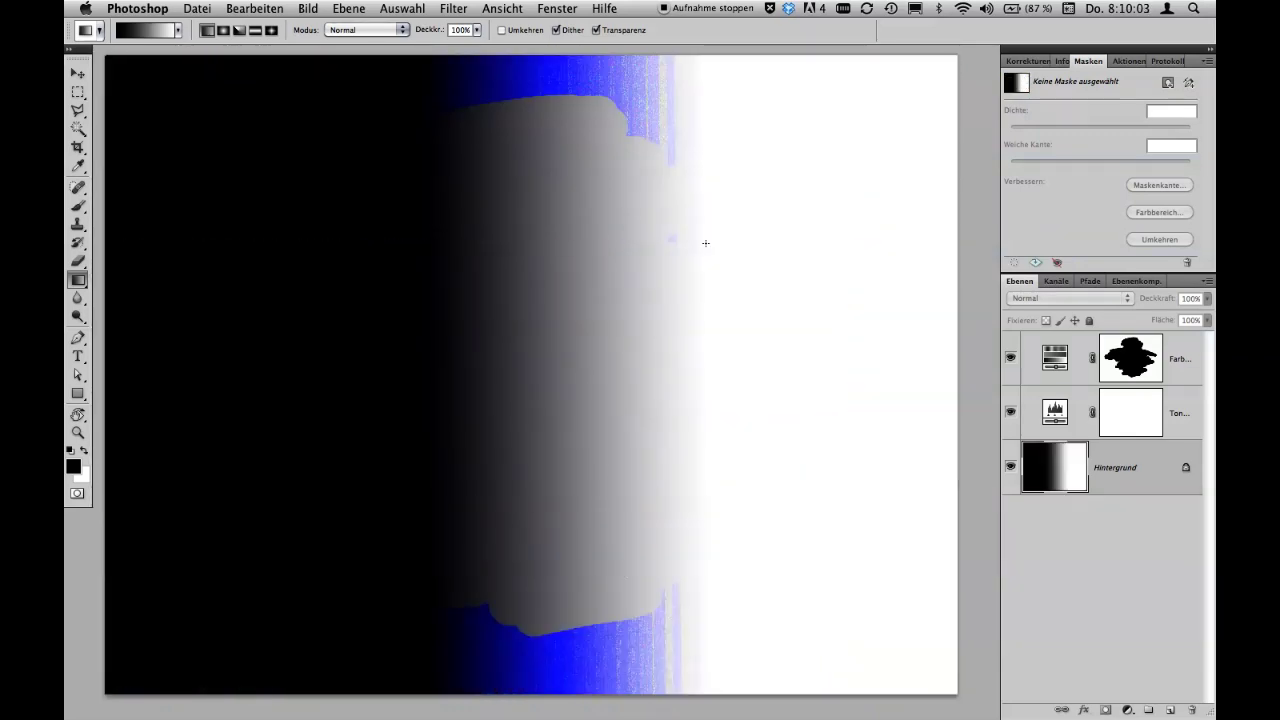
{"action": "key", "text": "ctrl+z"}
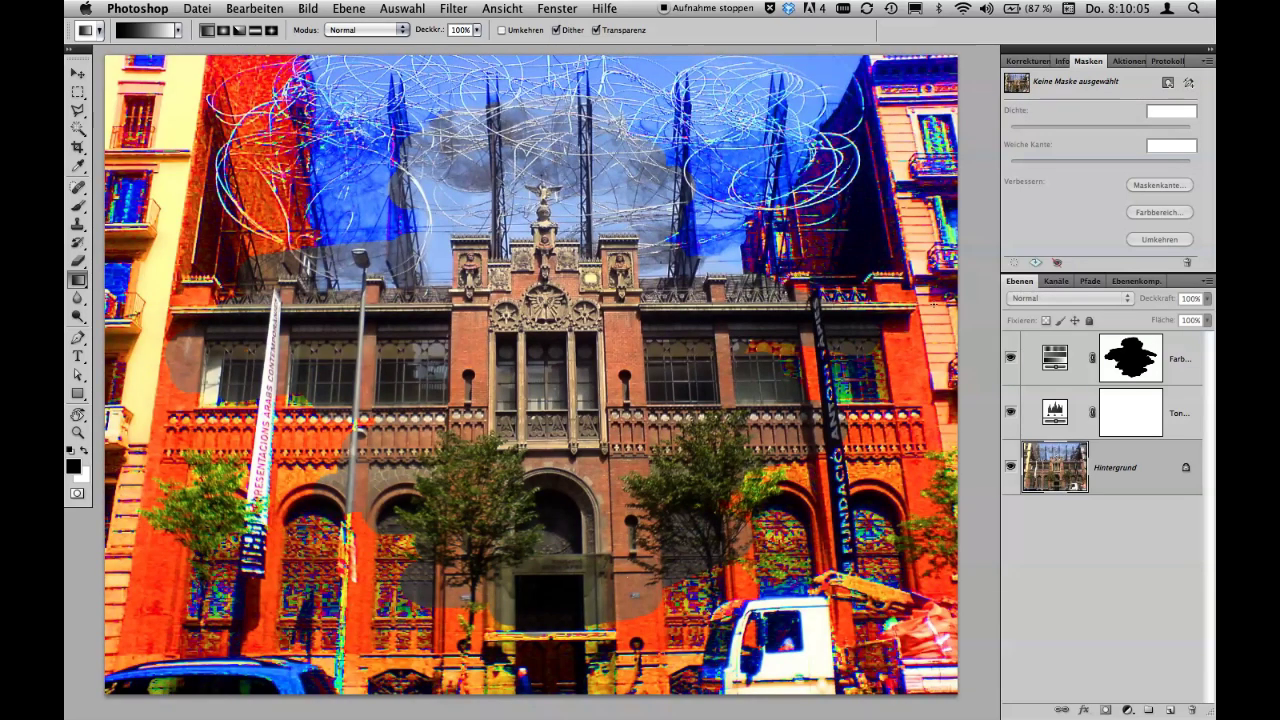
Draw a left-to-right black-to-white gradient on the Farbton/Sättigung layer mask
{"action": "left_click", "coordinate": [1133, 358]}
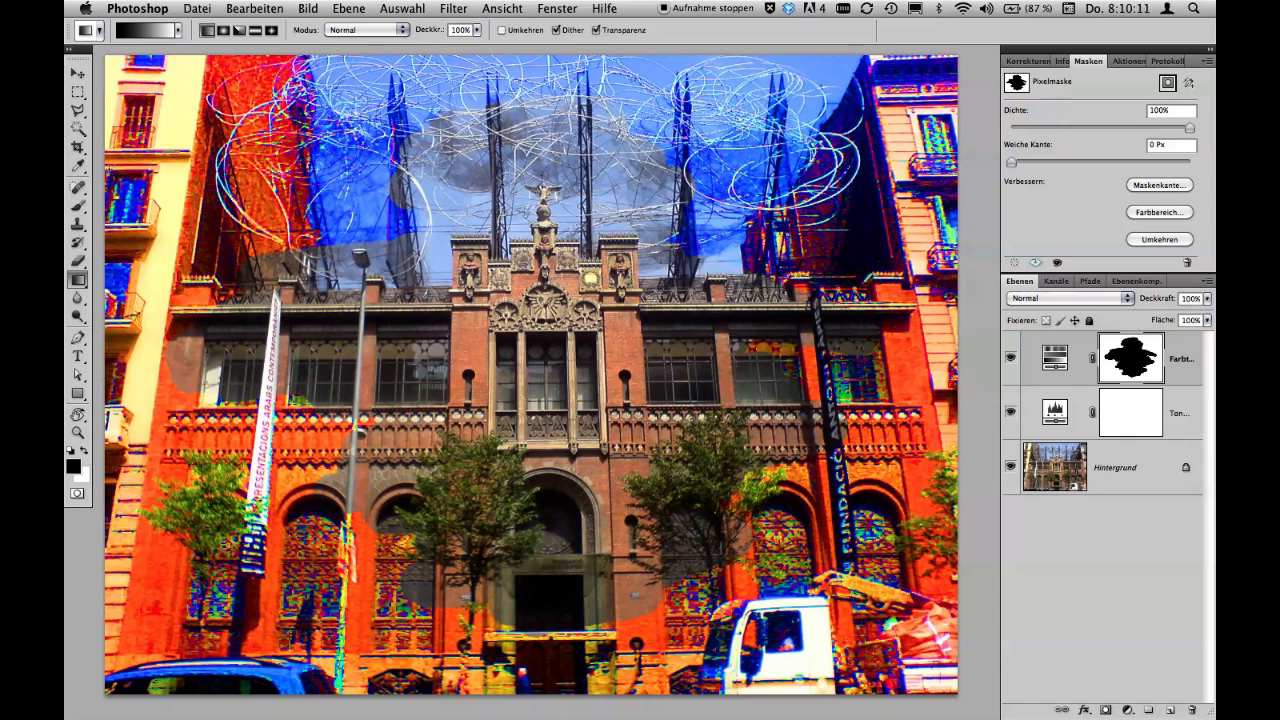
{"action": "left_click_drag", "start_coordinate": [112, 169], "coordinate": [947, 179]}
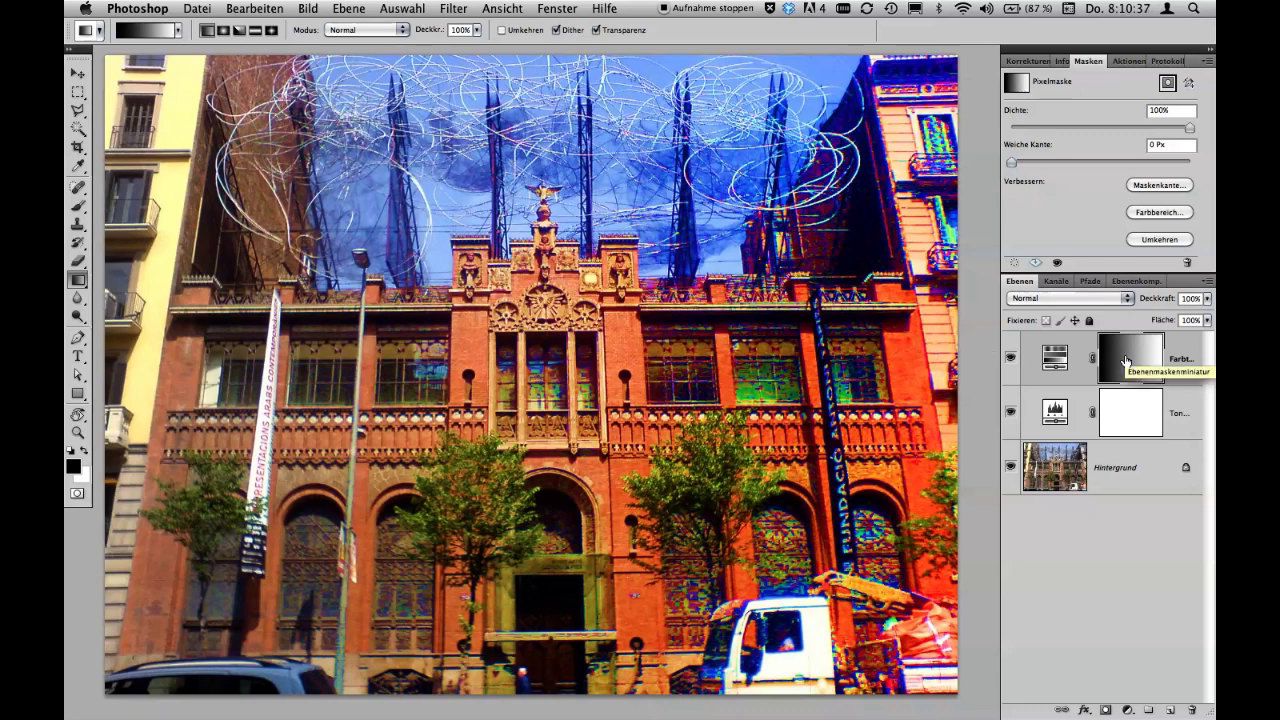
Preview the gradient mask on its own, then draw a diagonal gradient on it and invert it
{"action": "left_click", "coordinate": [1125, 361], "text": "alt"}
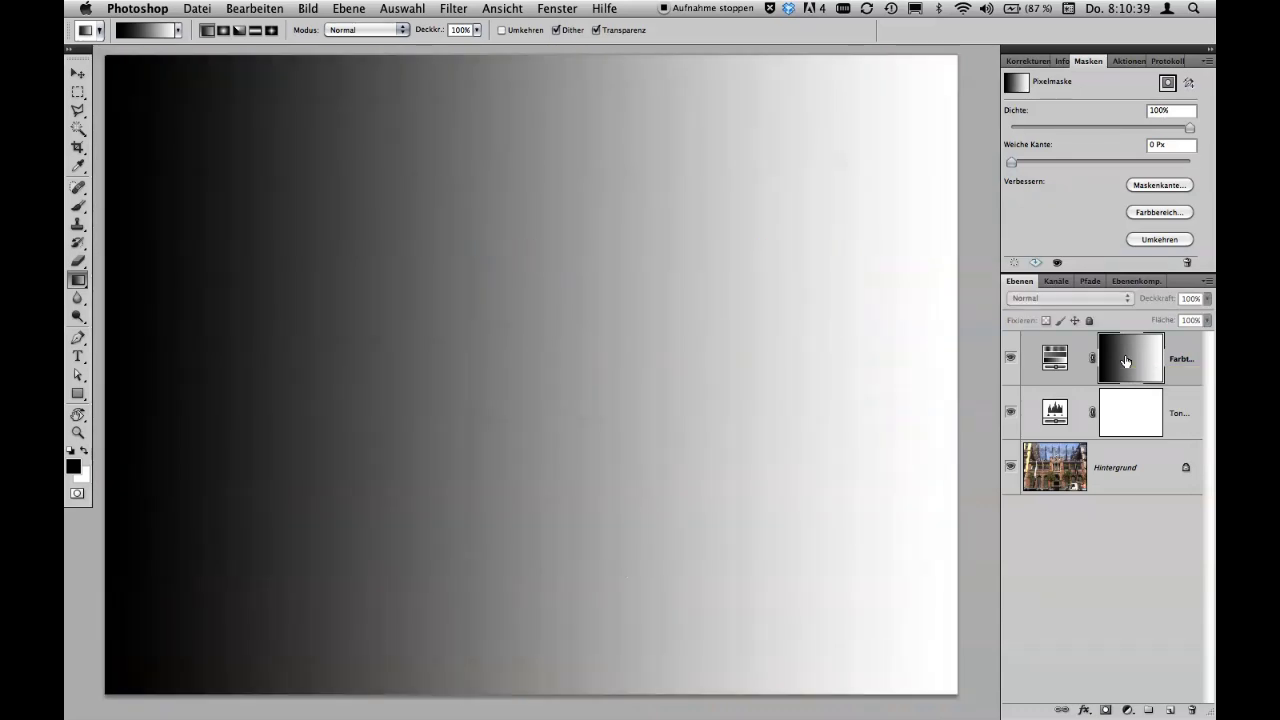
{"action": "left_click", "coordinate": [1125, 361], "text": "alt"}
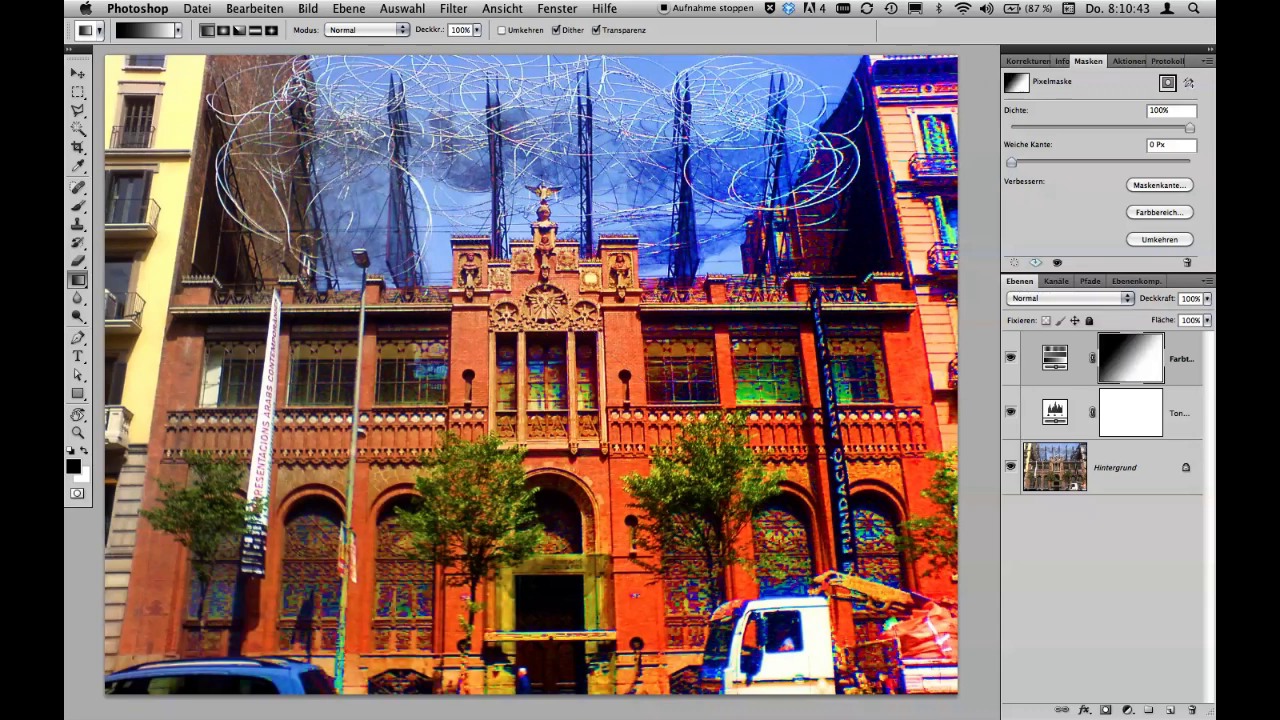
{"action": "left_click_drag", "start_coordinate": [827, 235], "coordinate": [560, 480]}
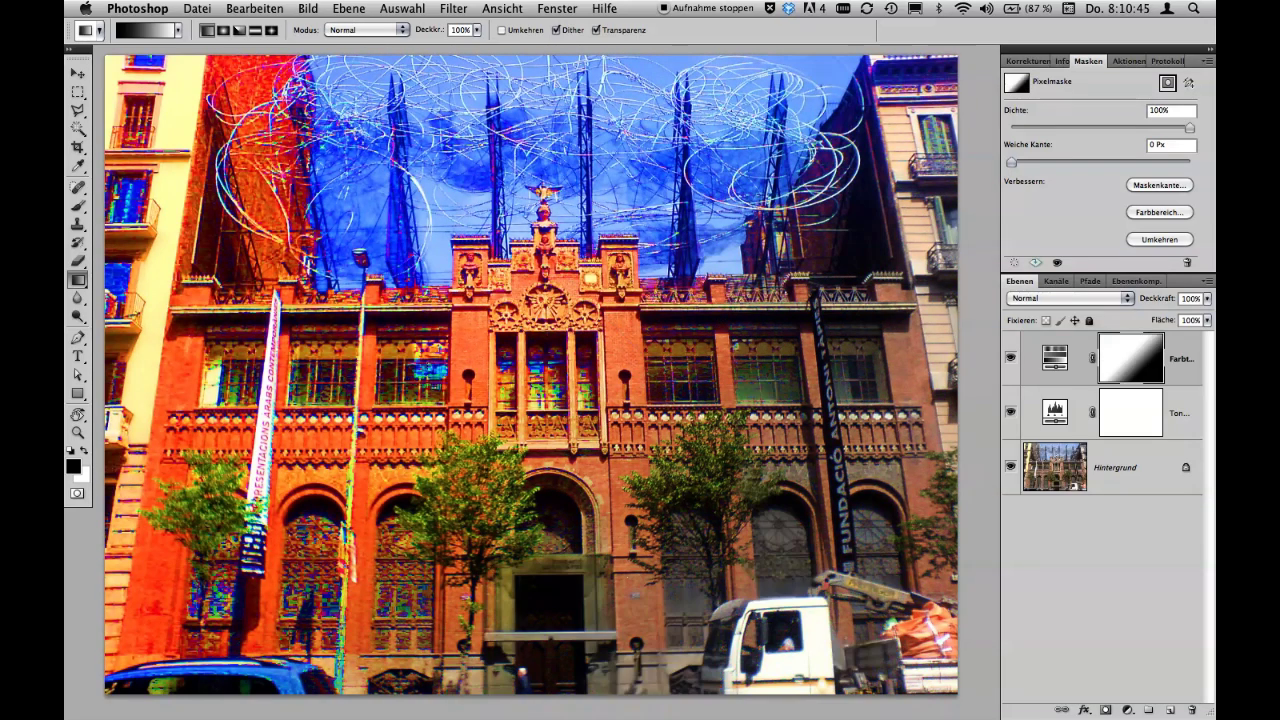
{"action": "key", "text": "ctrl+i"}
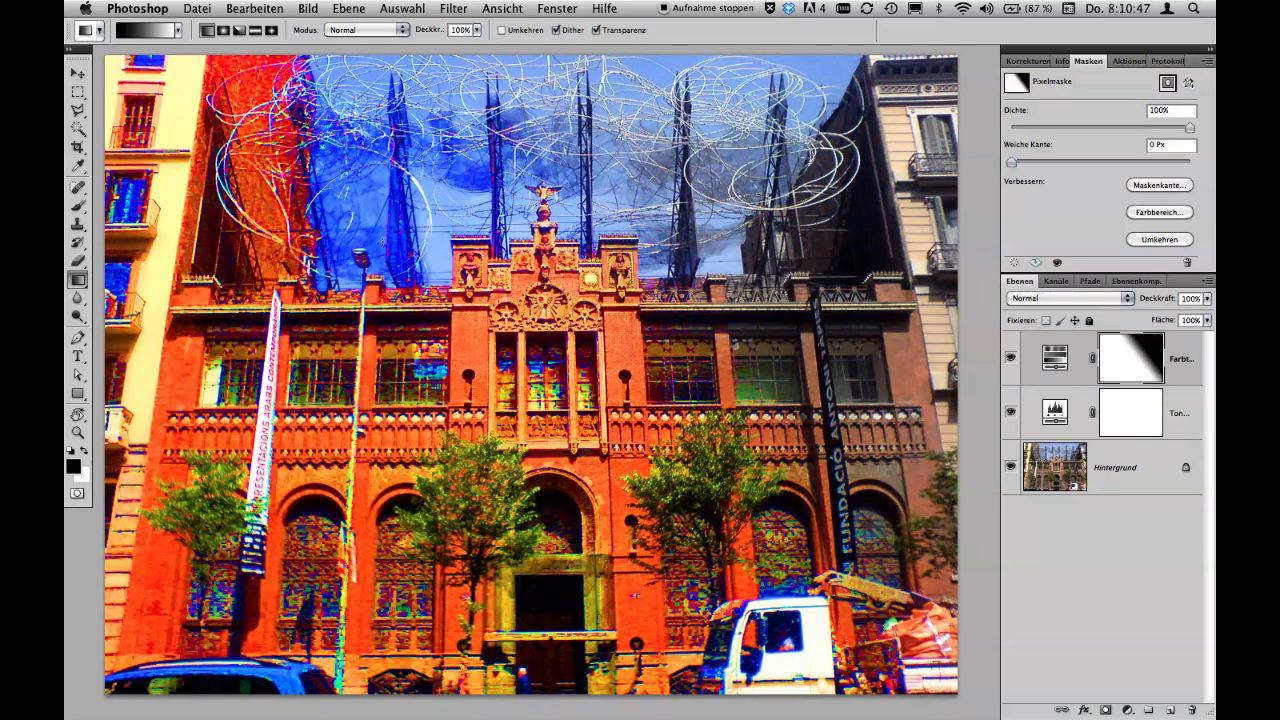
Redraw the mask gradient at several angles, including a full top-left to bottom-right diagonal
{"action": "left_click_drag", "start_coordinate": [571, 343], "coordinate": [634, 594]}
{"action": "left_click_drag", "start_coordinate": [610, 110], "coordinate": [445, 232]}
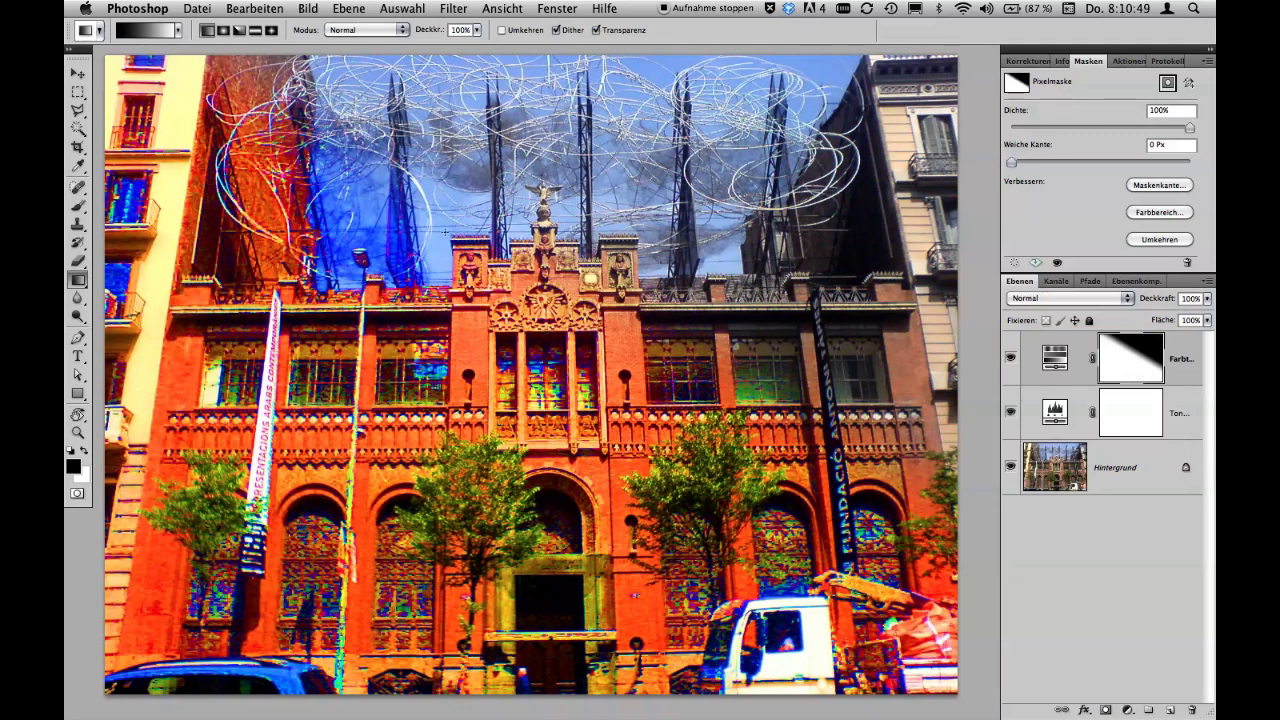
{"action": "left_click_drag", "start_coordinate": [432, 188], "coordinate": [480, 260]}
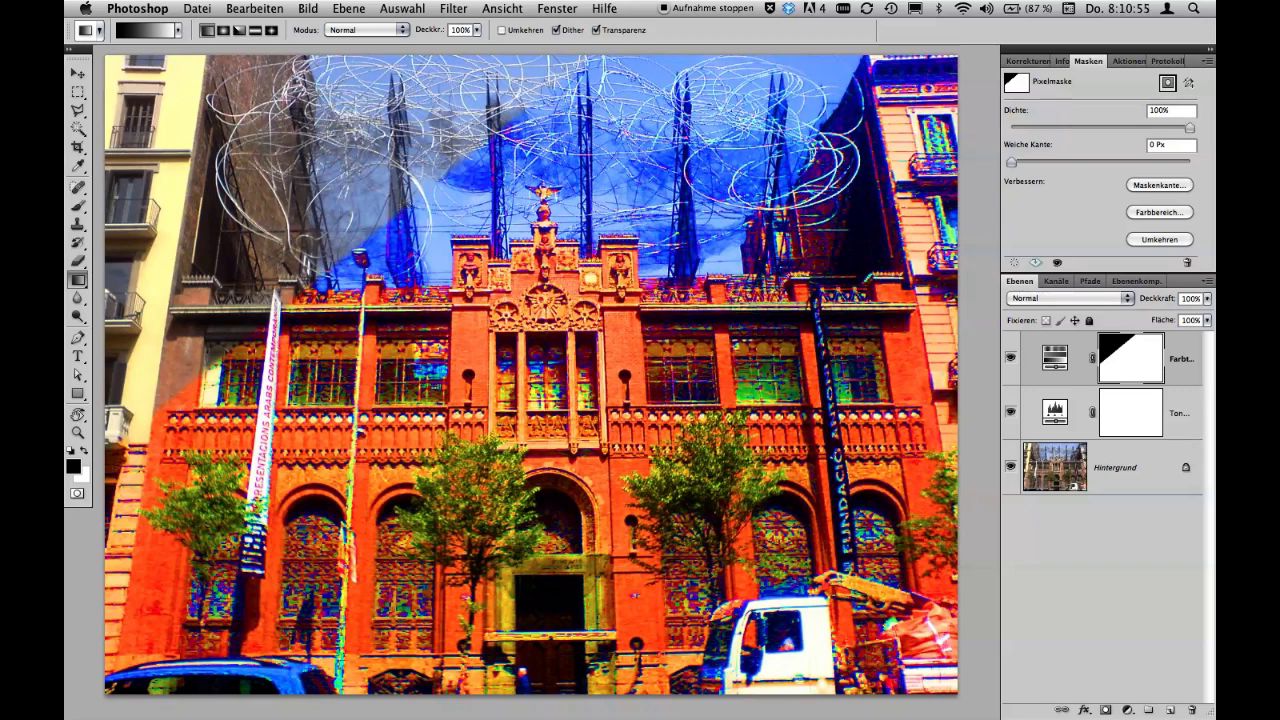
{"action": "left_click_drag", "start_coordinate": [290, 360], "coordinate": [340, 395]}
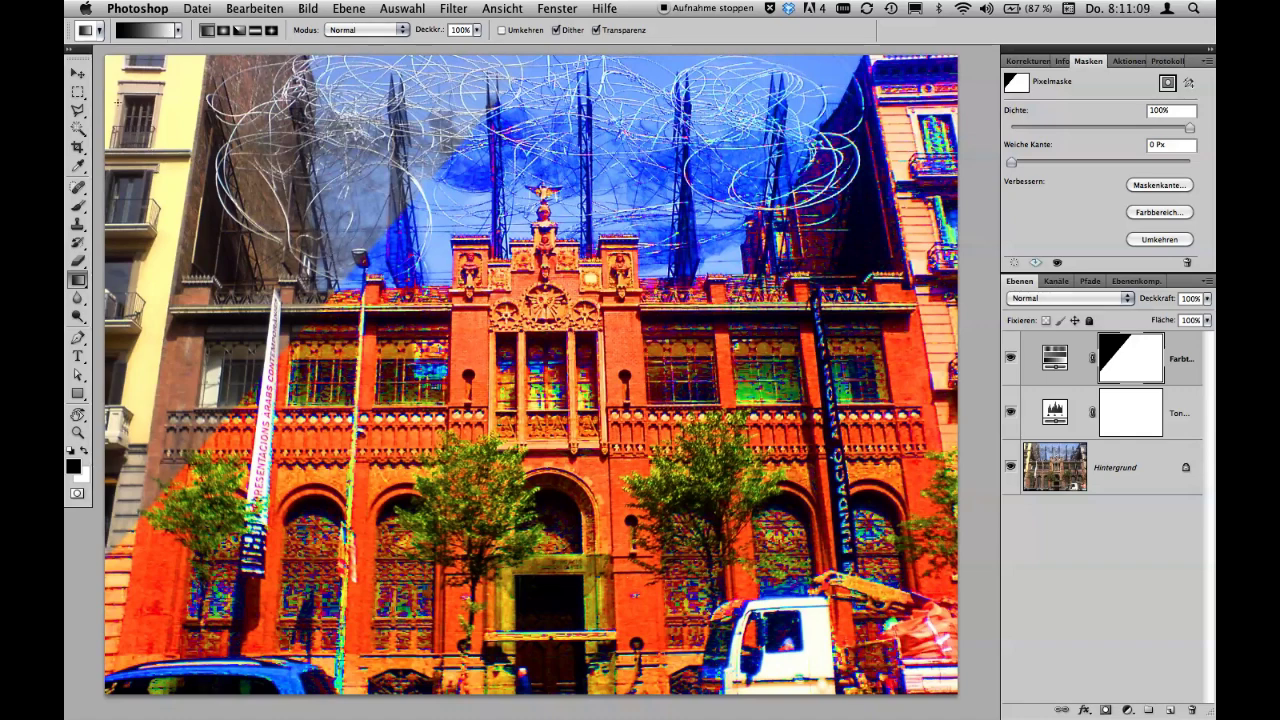
{"action": "left_click_drag", "start_coordinate": [110, 62], "coordinate": [898, 651]}
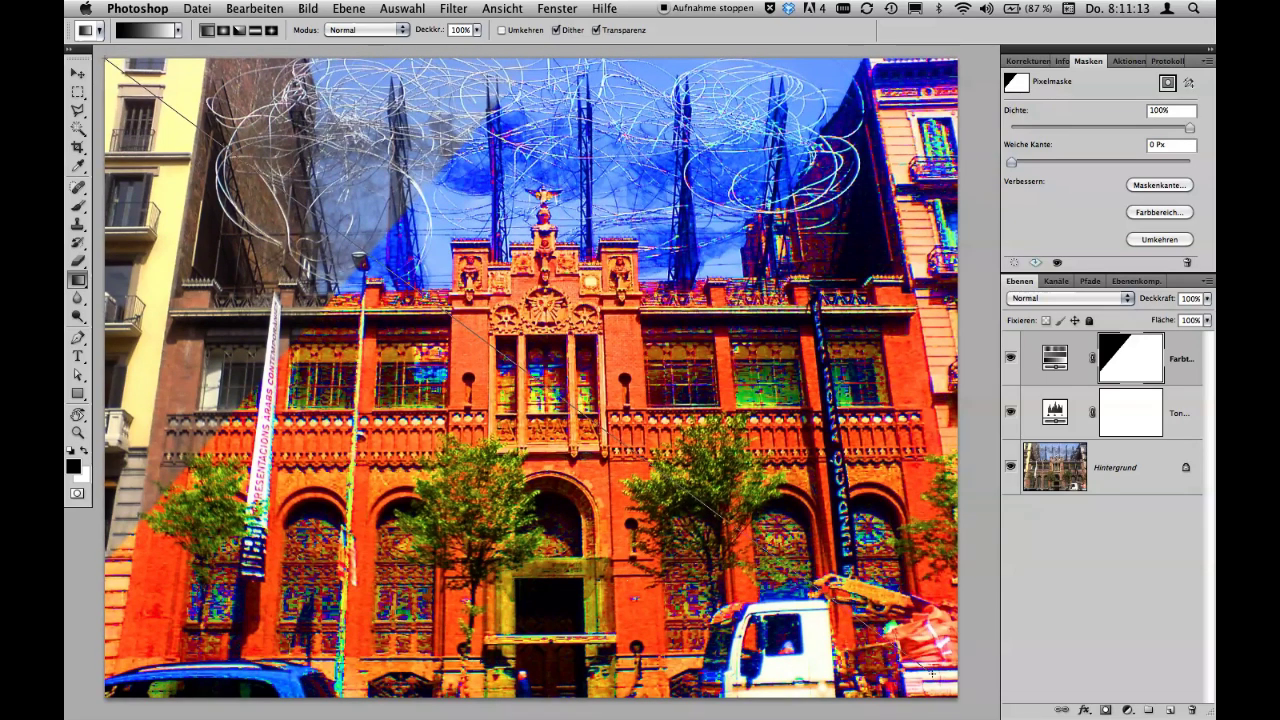
{"action": "left_click_drag", "start_coordinate": [698, 502], "coordinate": [700, 505]}
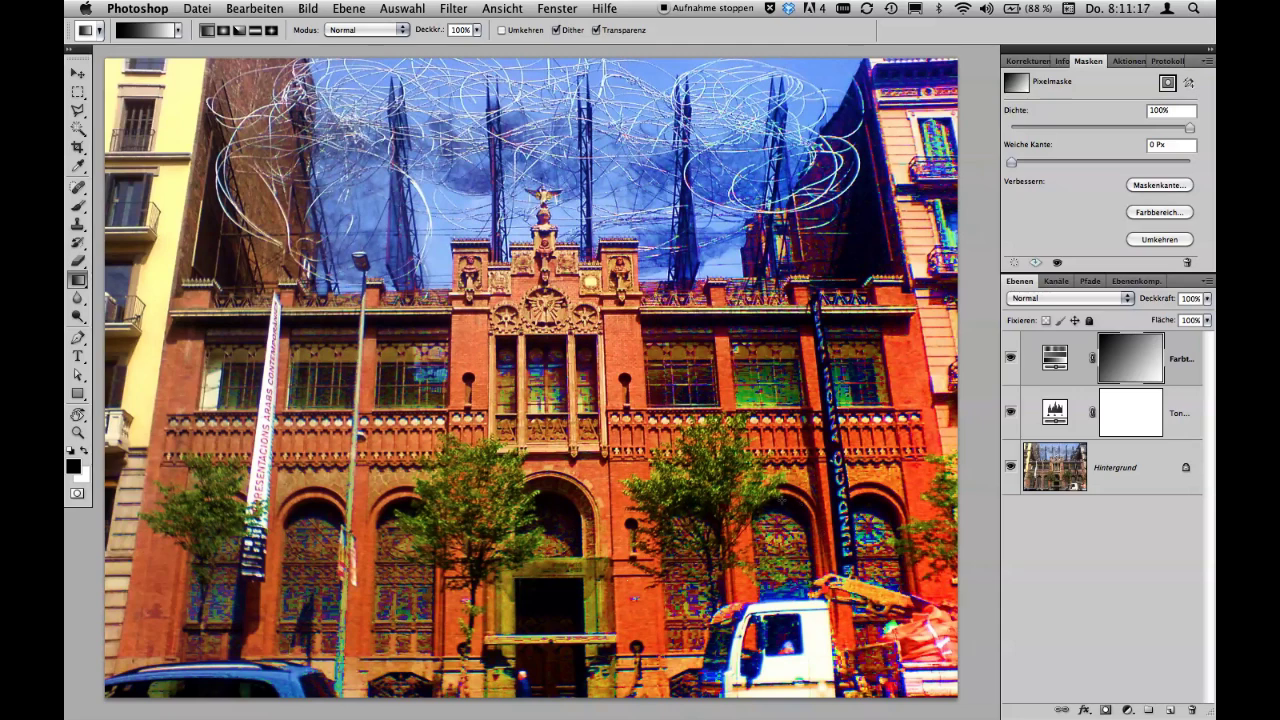
Invert the mask and redraw diagonal fades so colour is strongest top-left, fading bottom-right
{"action": "key", "text": "ctrl+i"}
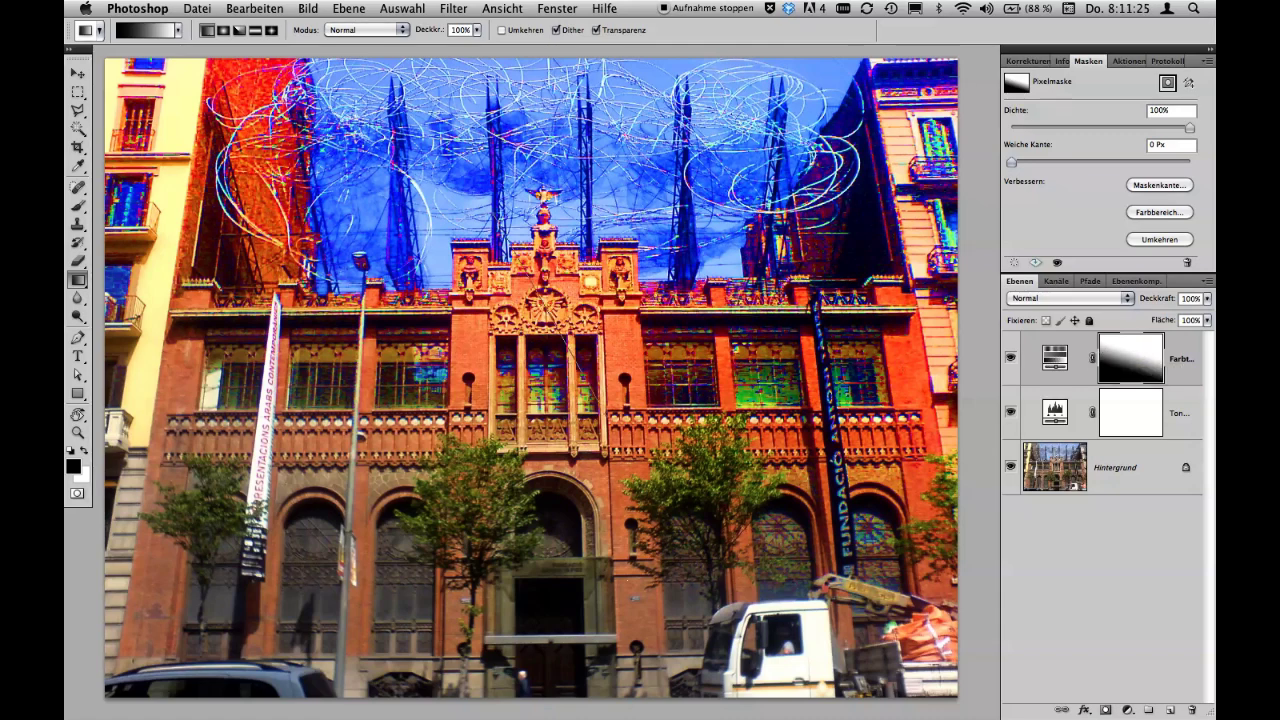
{"action": "left_click_drag", "start_coordinate": [400, 150], "coordinate": [700, 450]}
{"action": "left_click_drag", "start_coordinate": [230, 150], "coordinate": [460, 340]}
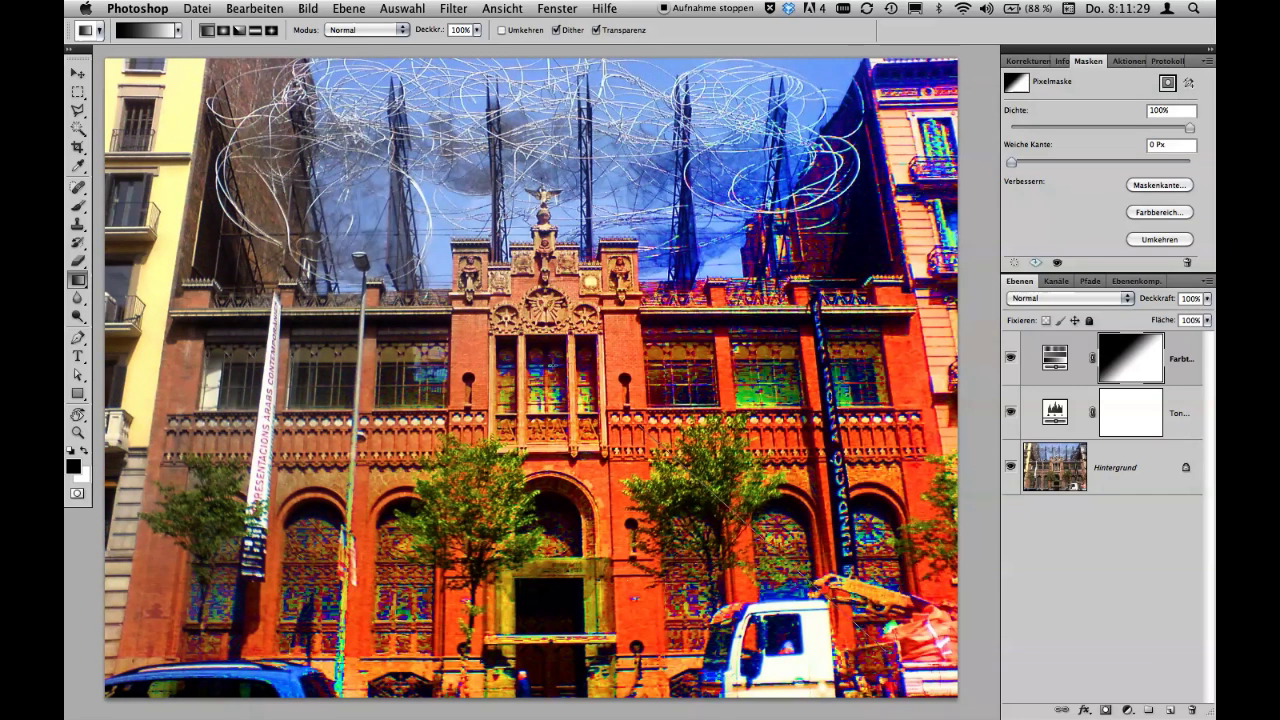
{"action": "left_click_drag", "start_coordinate": [410, 260], "coordinate": [545, 370]}
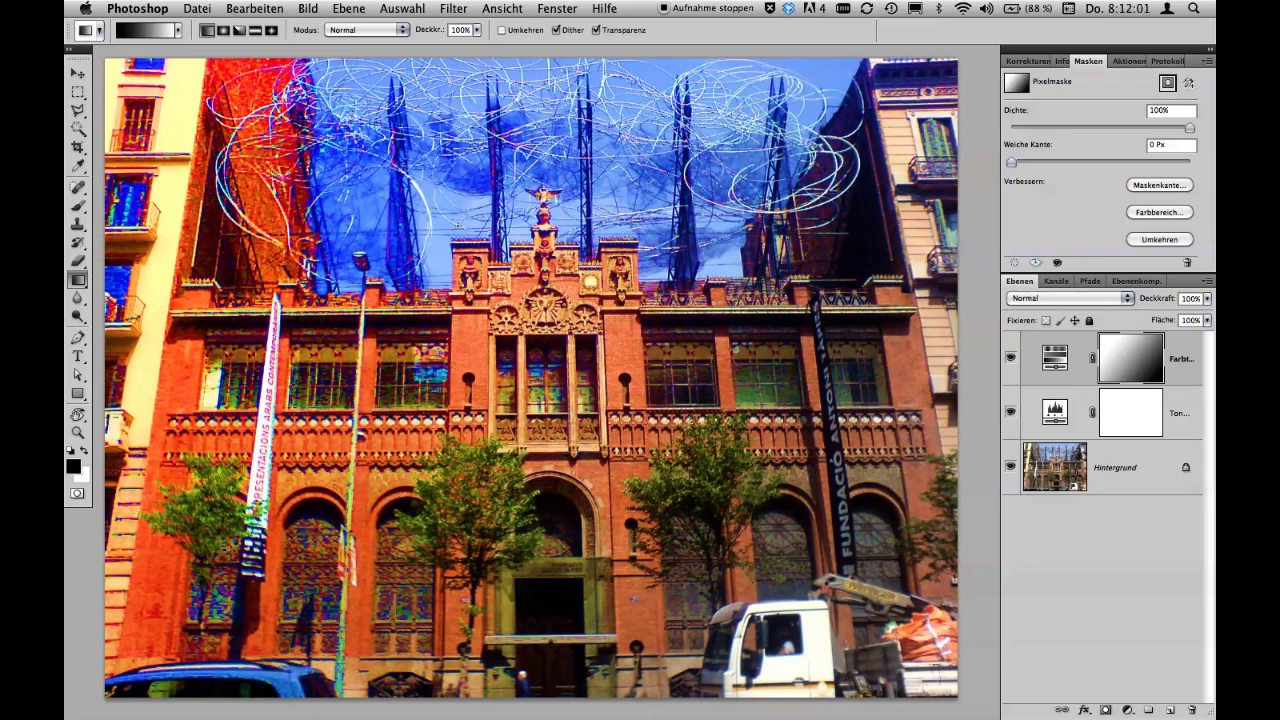
{"action": "left_click", "coordinate": [1010, 357]}
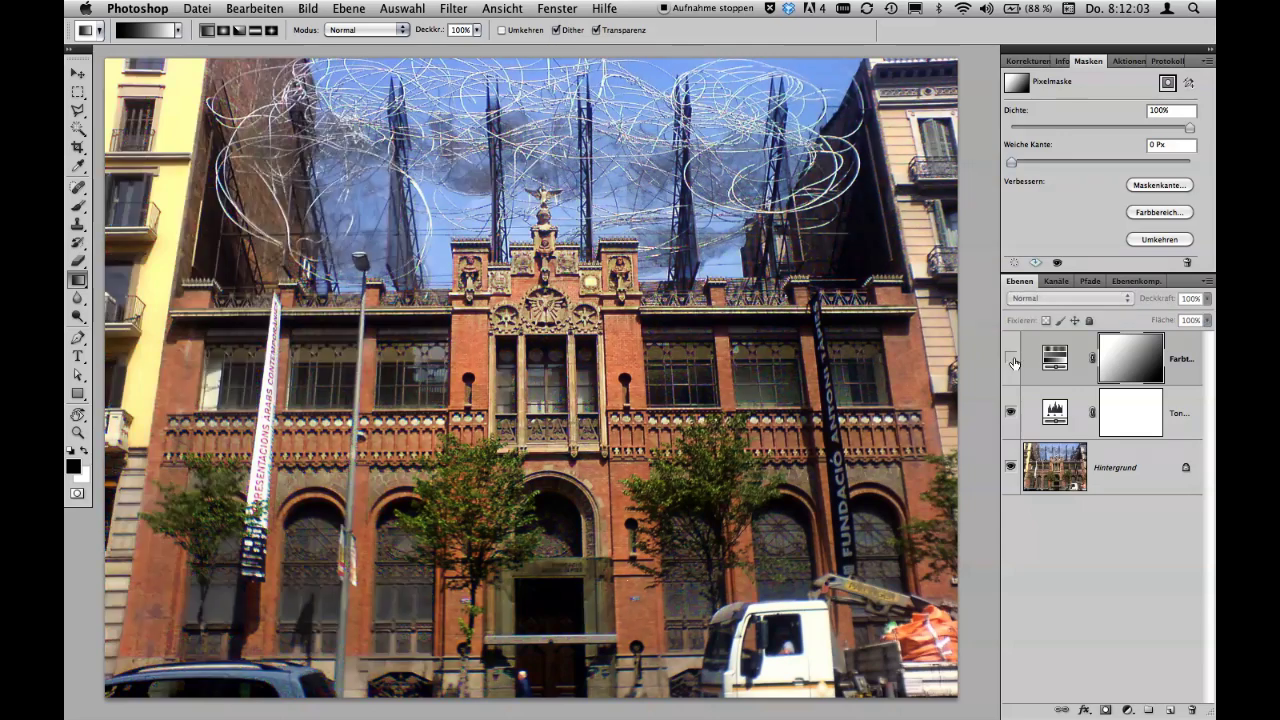
{"action": "left_click", "coordinate": [1010, 413]}
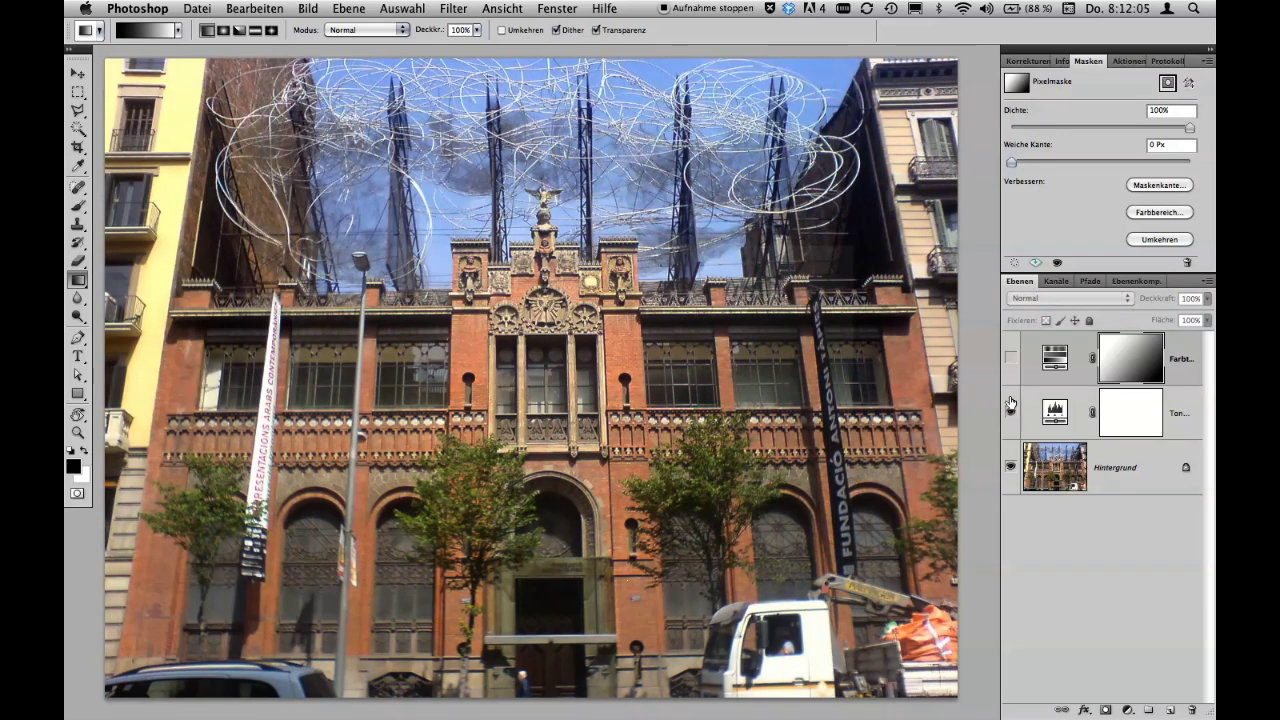
{"action": "left_click", "coordinate": [1010, 358]}
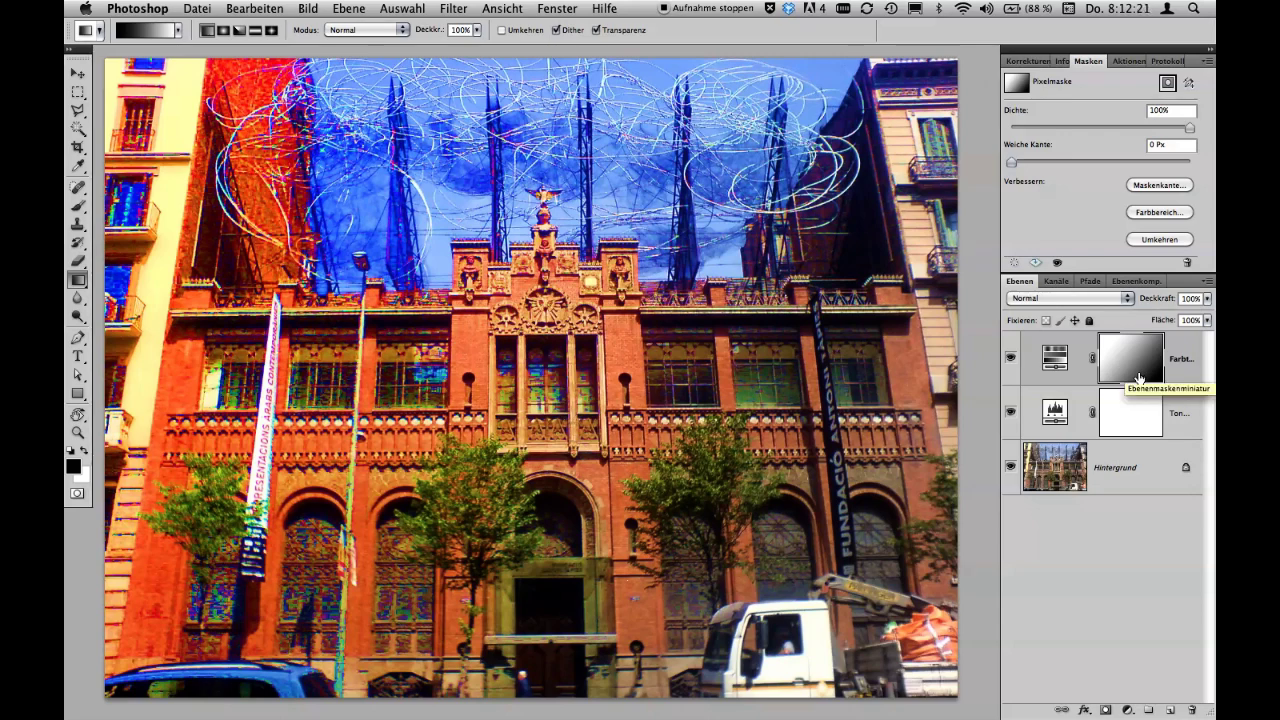
{"action": "left_click_drag", "start_coordinate": [1139, 378], "coordinate": [1126, 408]}
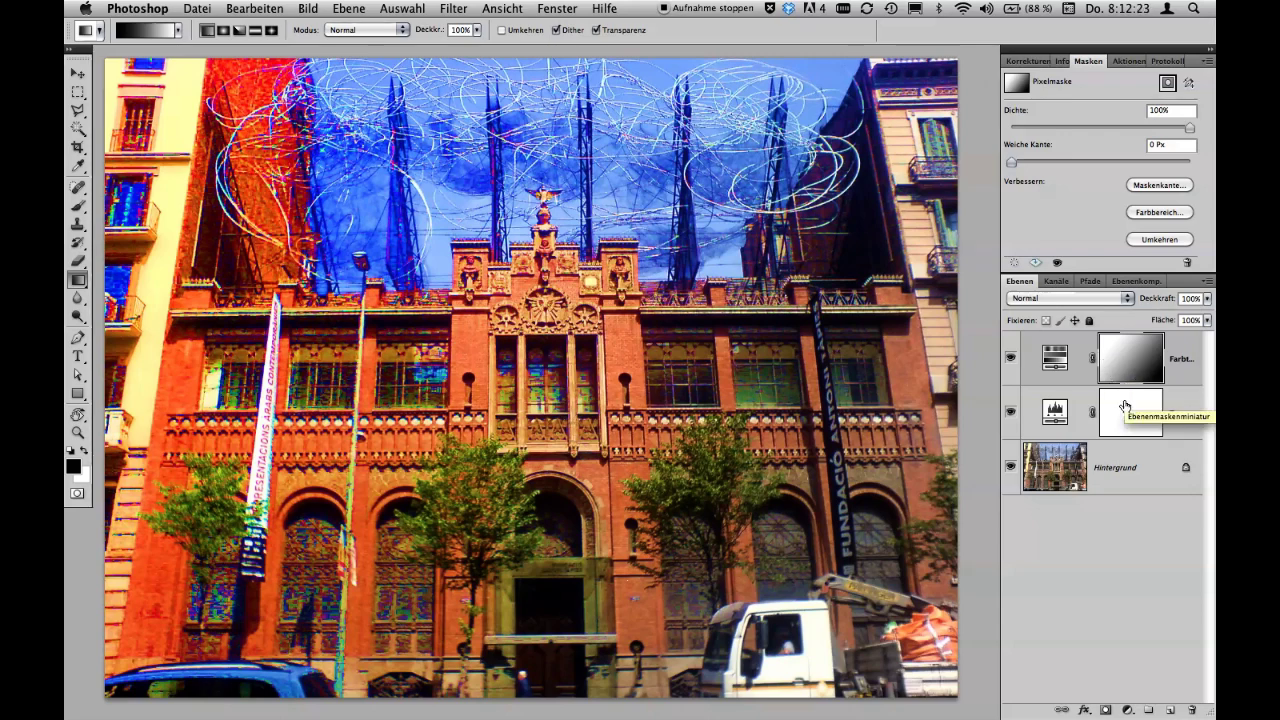